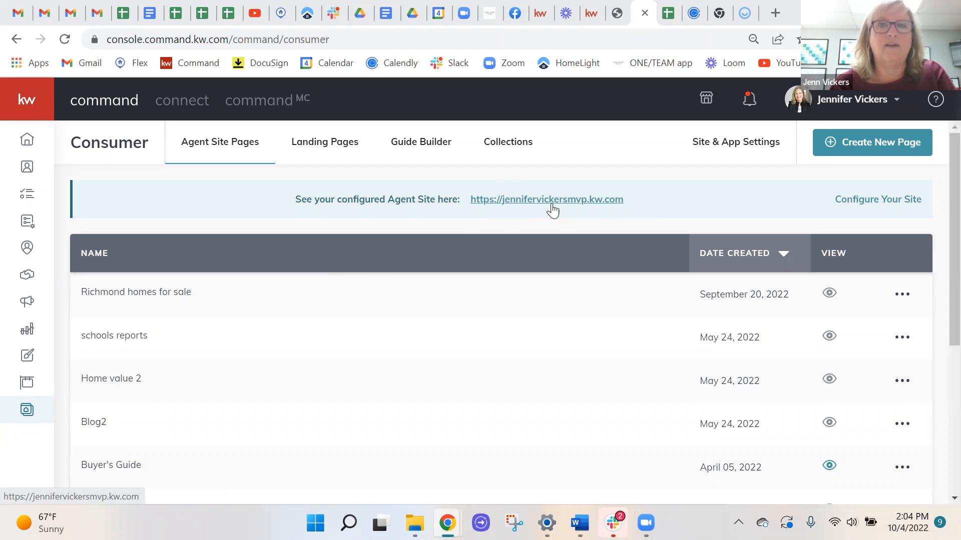
Switch to the live agent site and look through the page links listed under MVP Team.
left_click(591, 13)
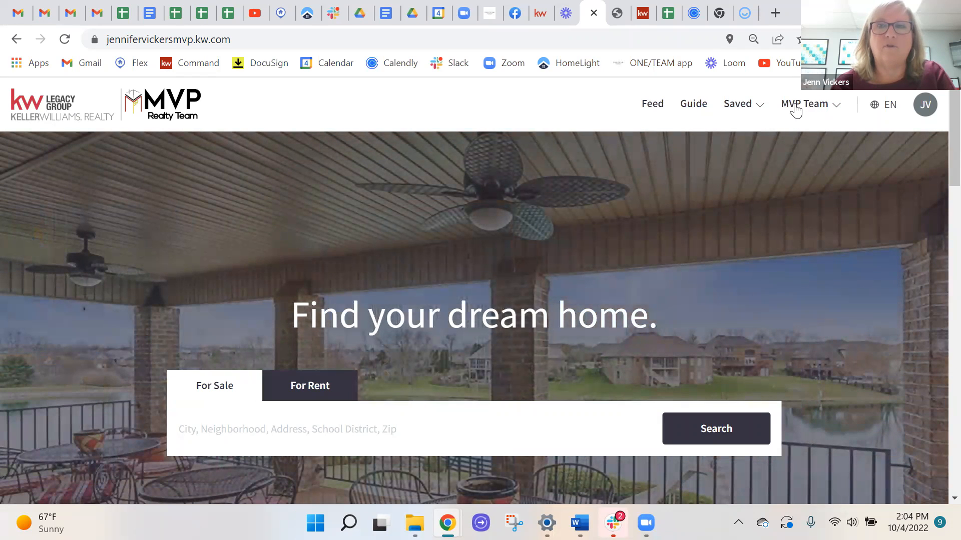
left_click(802, 109)
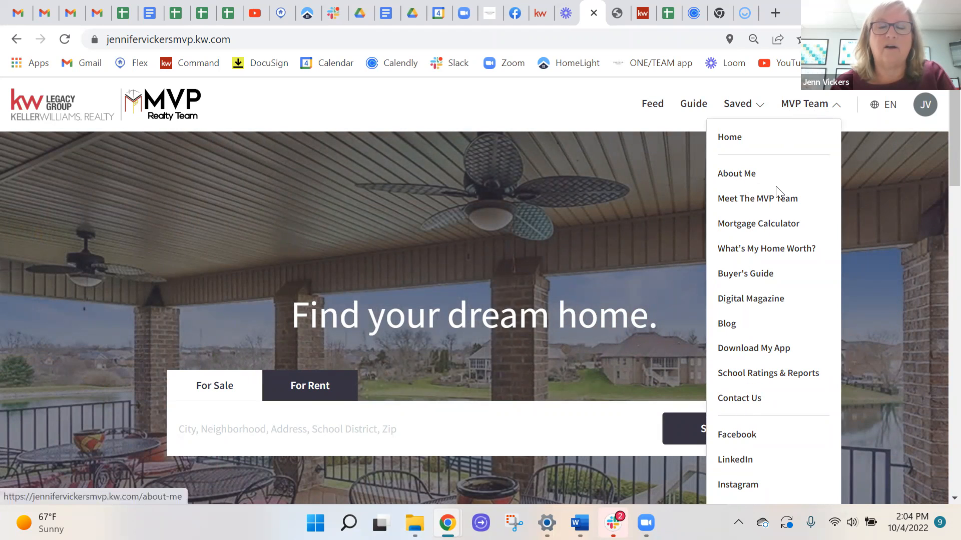
left_click(806, 103)
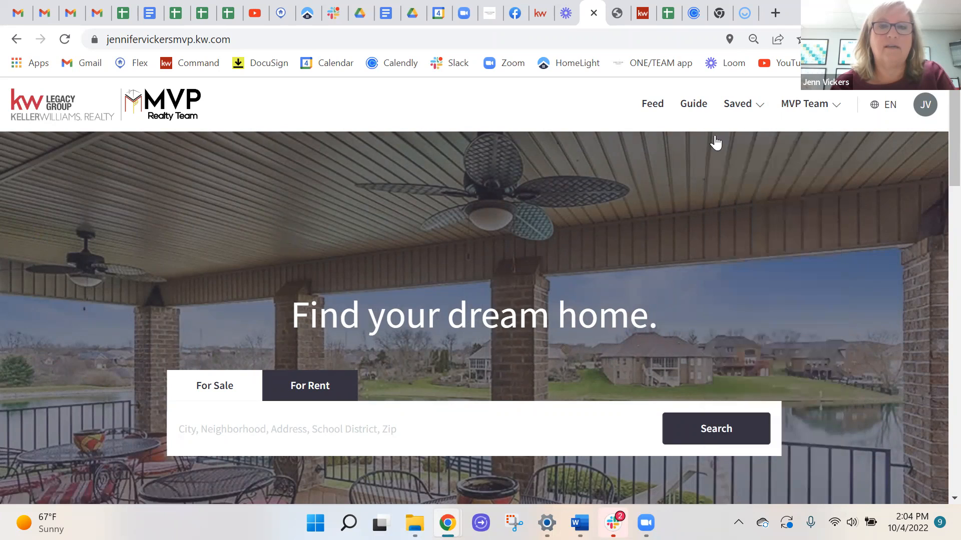
Examine the agent site's home page, including the property search, the Feature Listing carousel and the contact form.
scroll(614, 275, "down", 2)
scroll(615, 276, "down", 6)
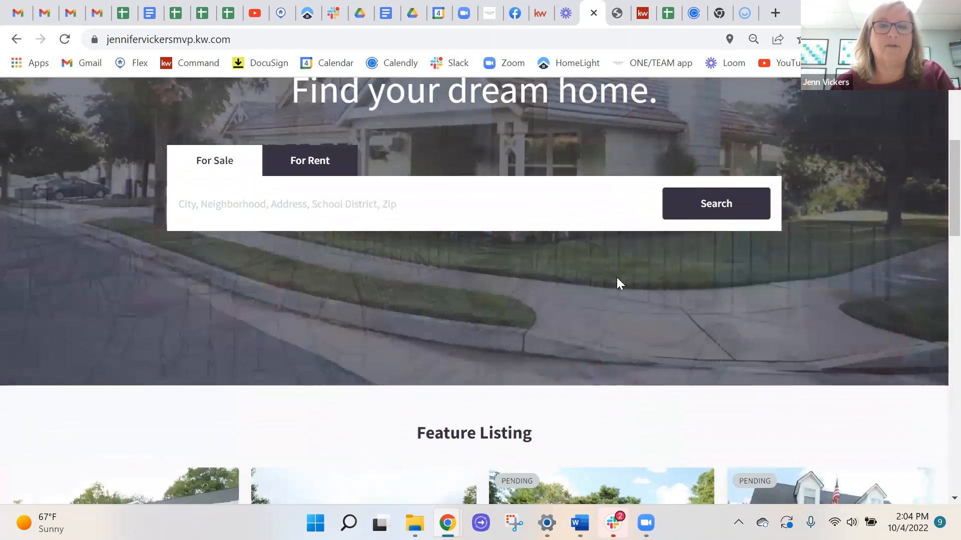
scroll(541, 212, "up", 8)
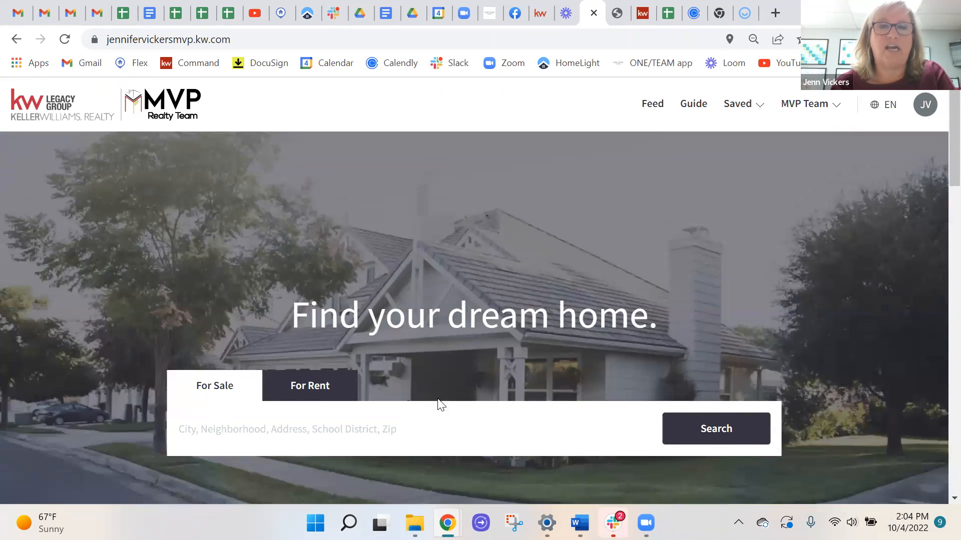
scroll(601, 231, "down", 8)
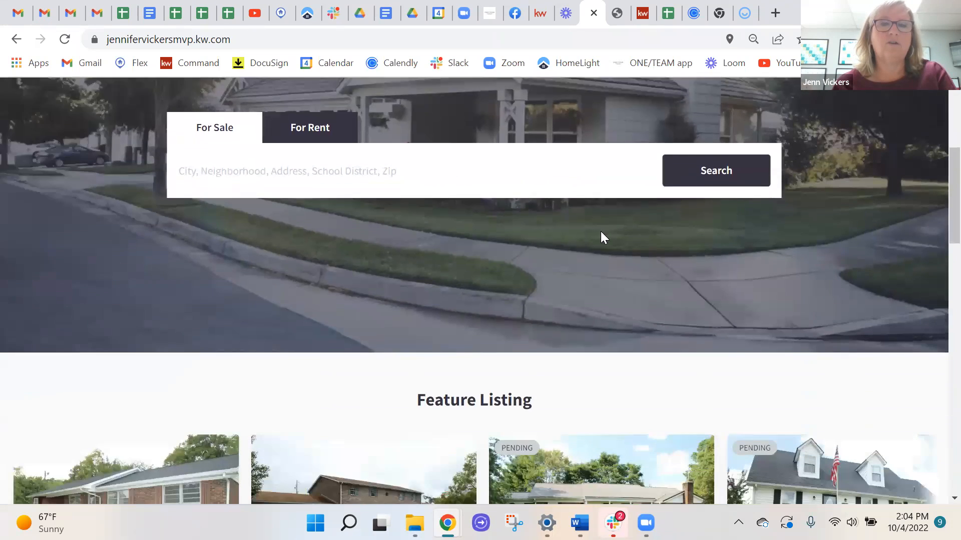
scroll(604, 238, "down", 2)
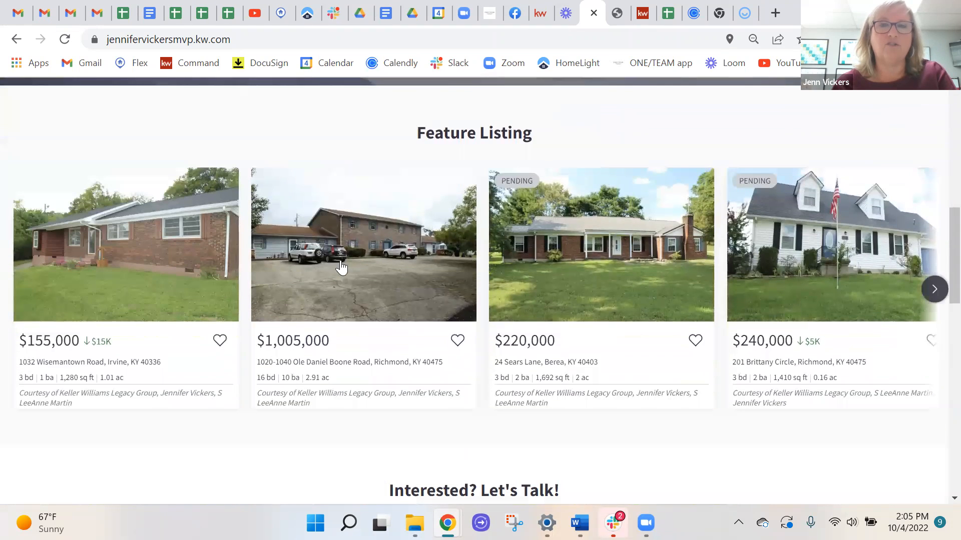
scroll(669, 313, "down", 6)
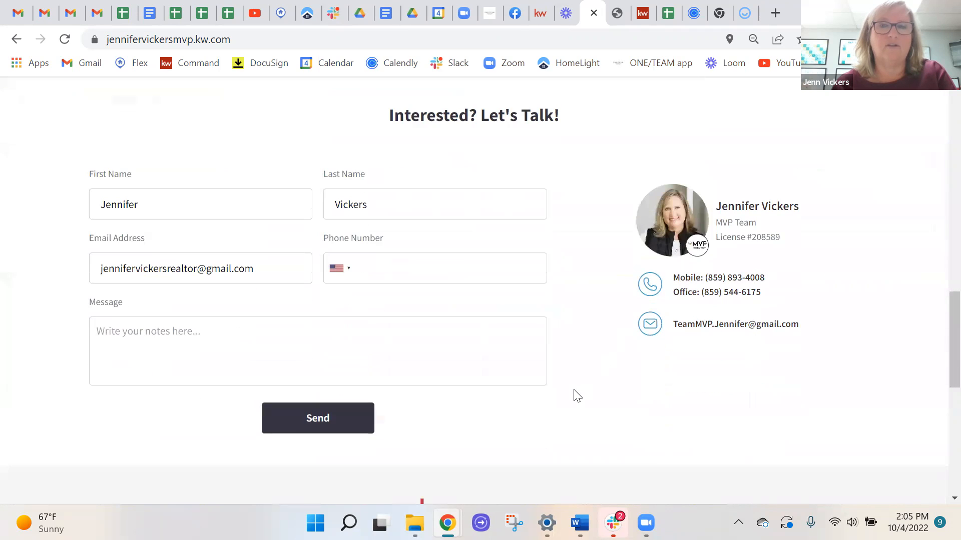
scroll(580, 392, "up", 20)
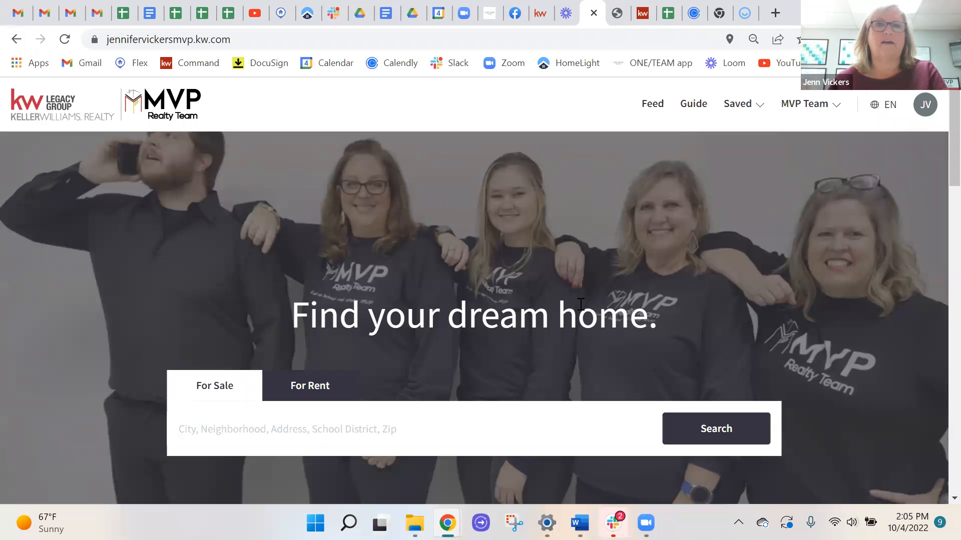
Open the Site & App Settings in Command and compare the Agent Site hero text and images with the live home page.
left_click(642, 13)
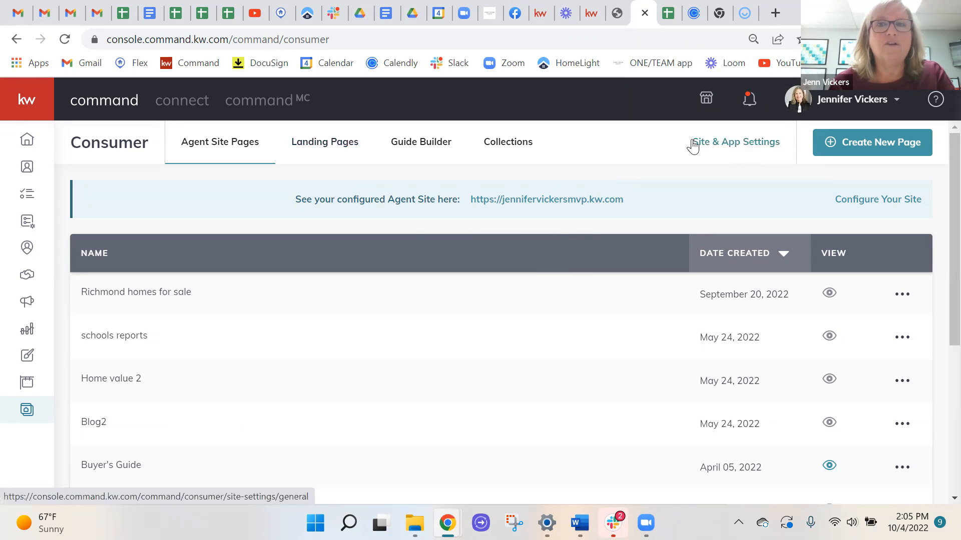
left_click(727, 147)
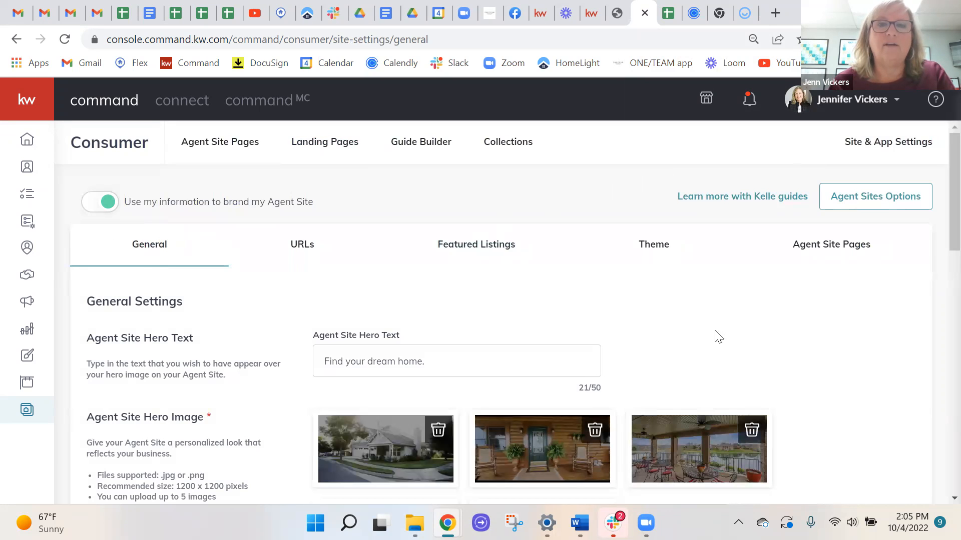
scroll(726, 320, "down", 2)
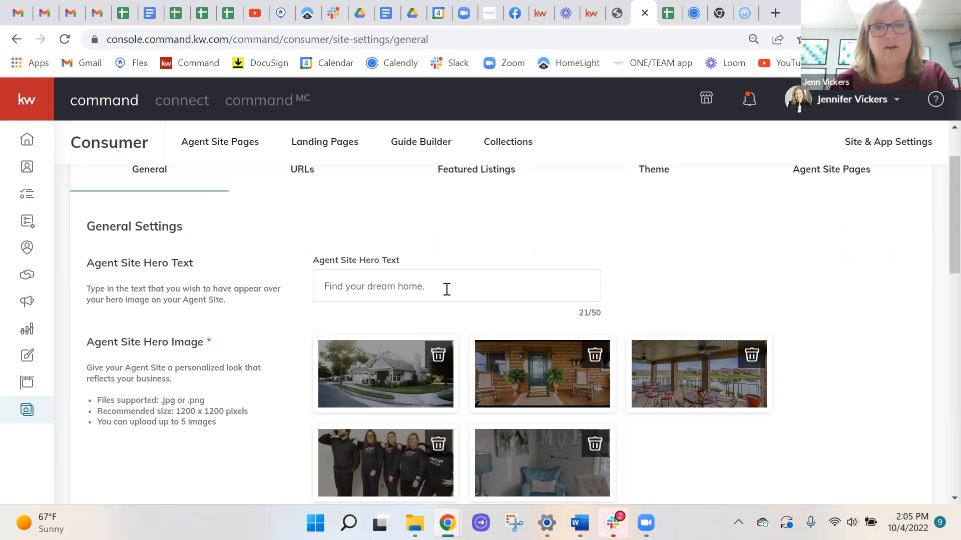
left_click(591, 17)
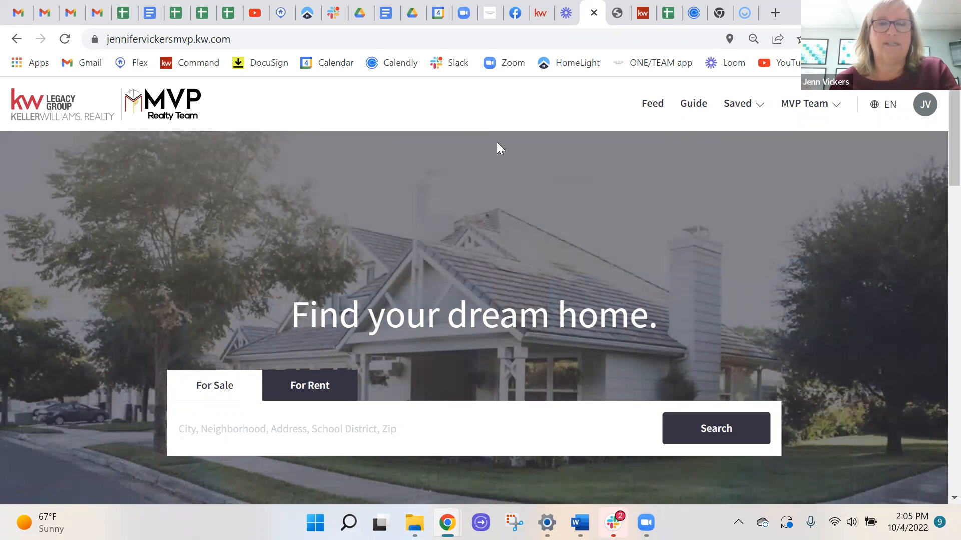
left_click(642, 14)
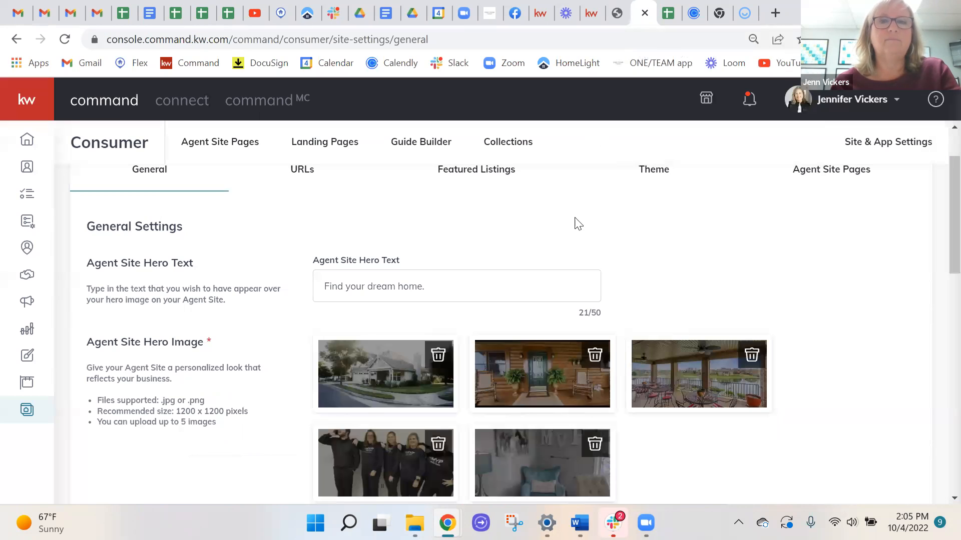
Review the General settings for hero images, registration property limits, the Download App landing page, virtual tours and preferences.
scroll(740, 272, "down", 1)
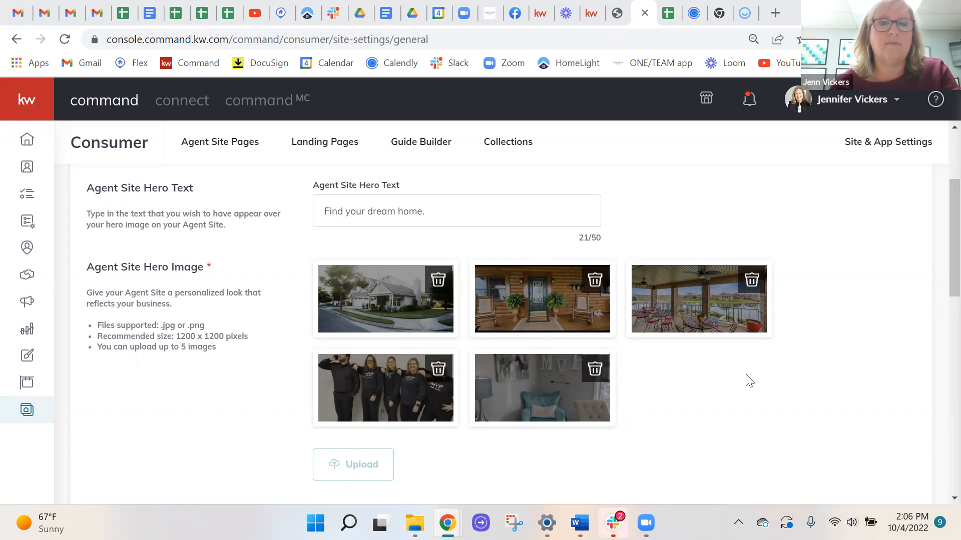
scroll(745, 379, "down", 3)
scroll(746, 379, "down", 3)
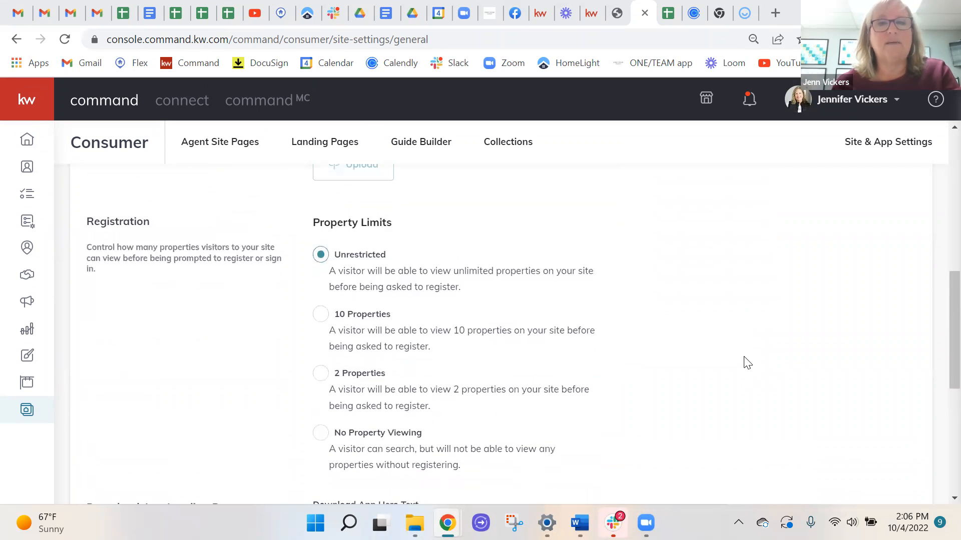
scroll(747, 360, "down", 2)
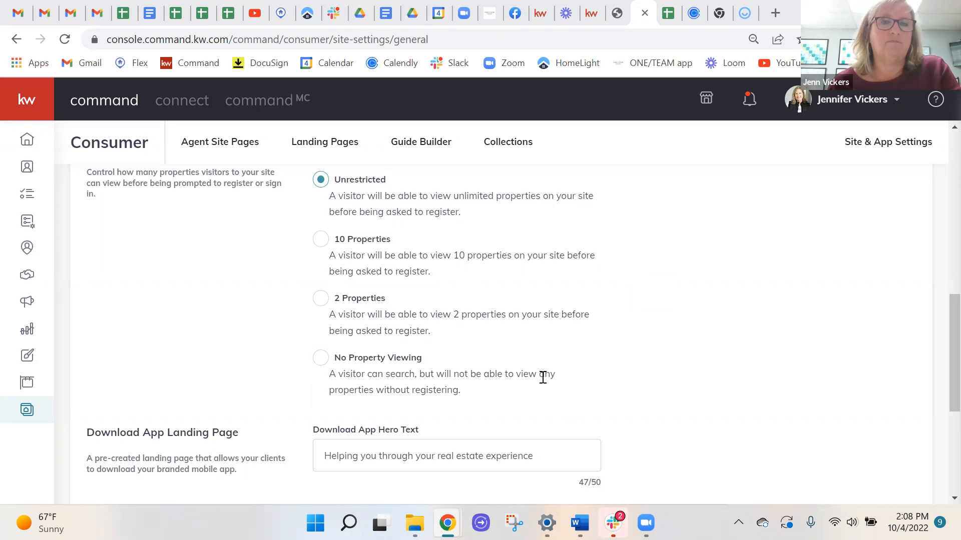
scroll(677, 326, "down", 2)
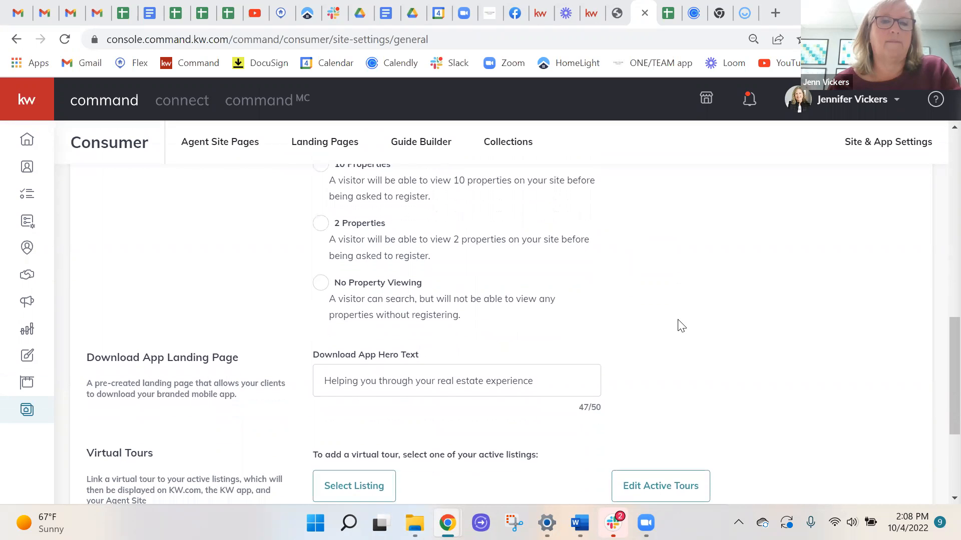
scroll(678, 325, "up", 2)
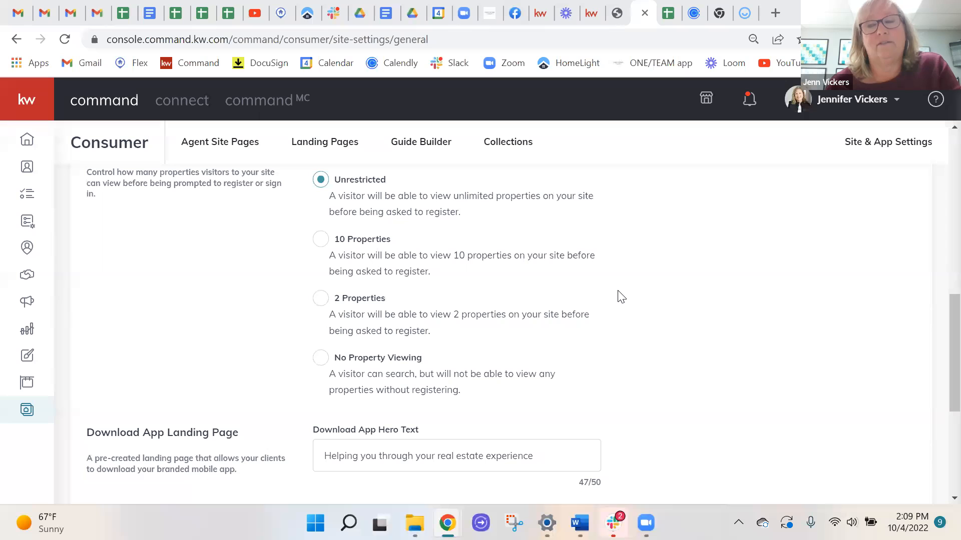
scroll(668, 292, "down", 5)
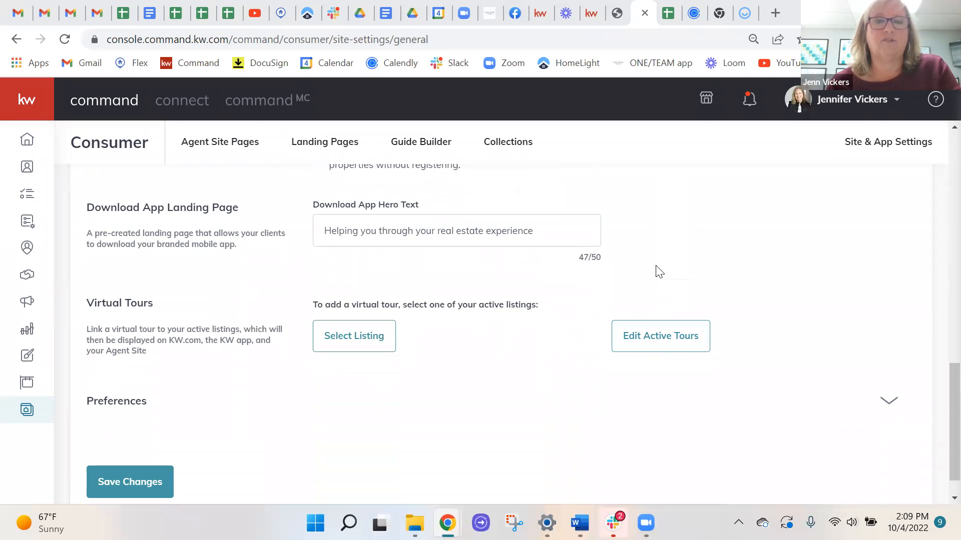
scroll(659, 272, "up", 10)
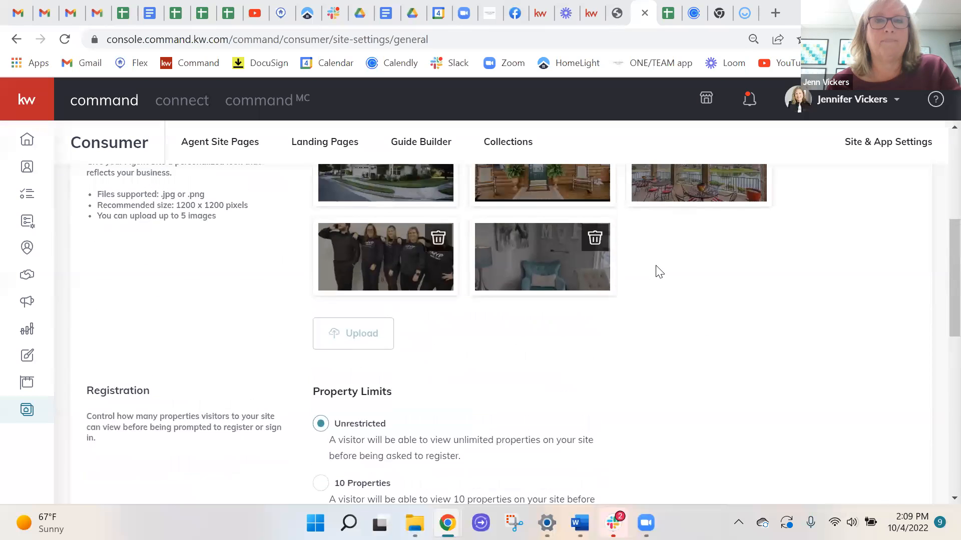
scroll(659, 272, "up", 2)
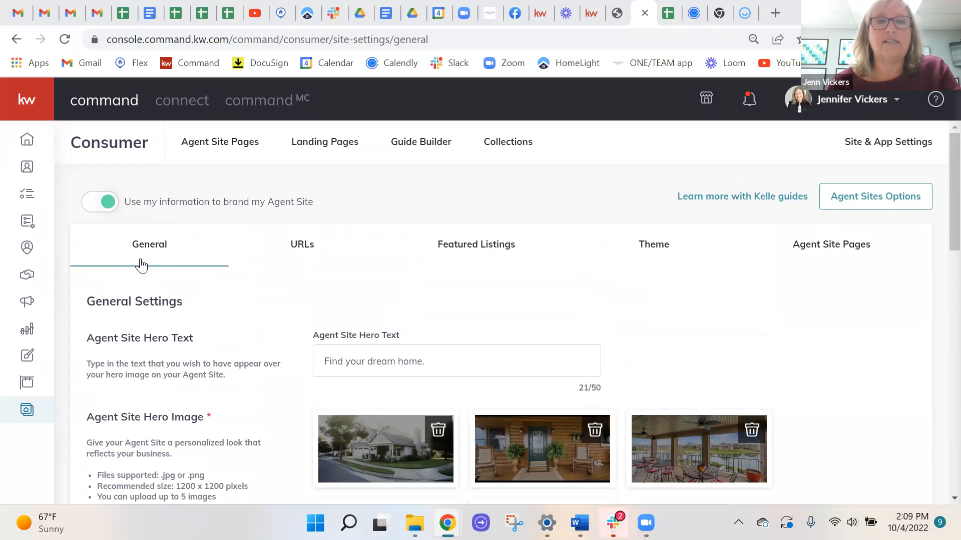
Open the URLs settings and review the agent site's subdomain and app URL.
left_click(296, 247)
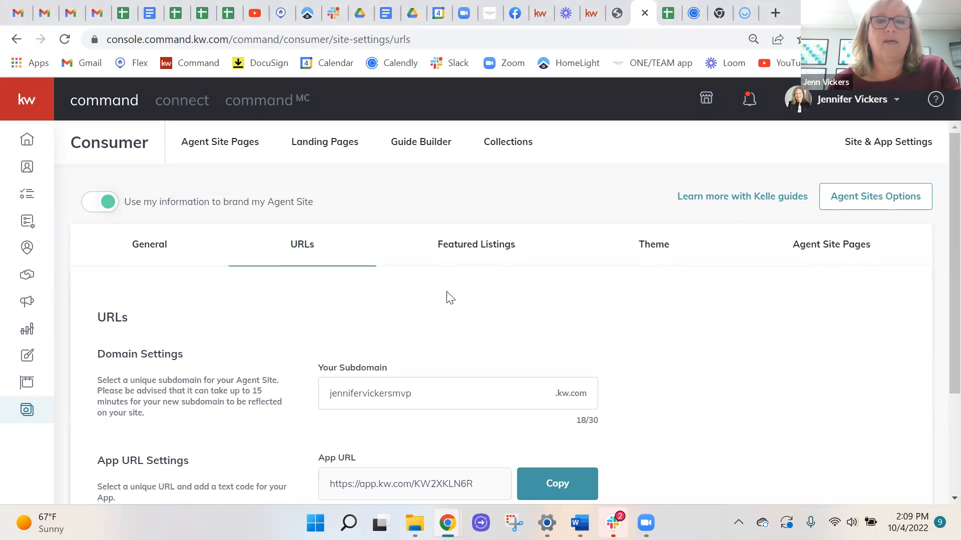
scroll(446, 296, "down", 1)
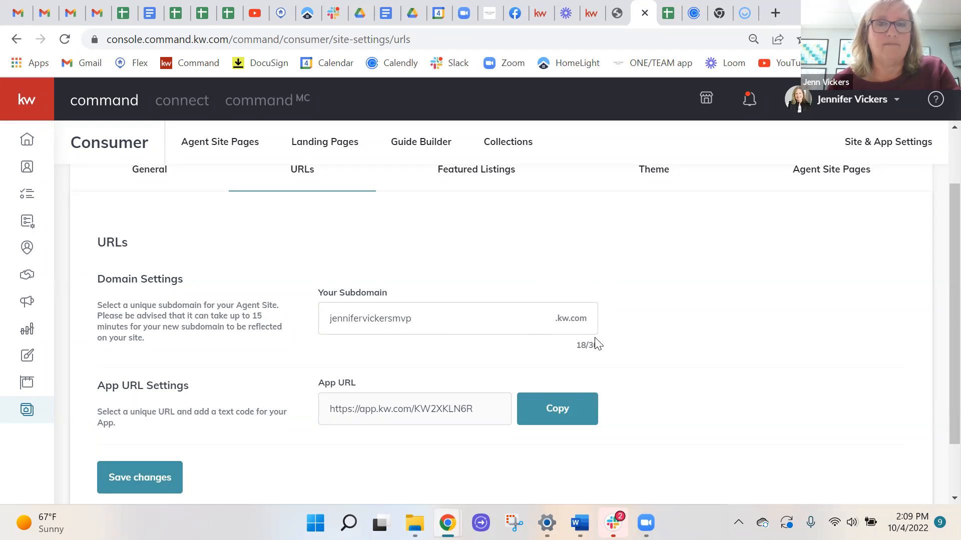
scroll(690, 324, "down", 2)
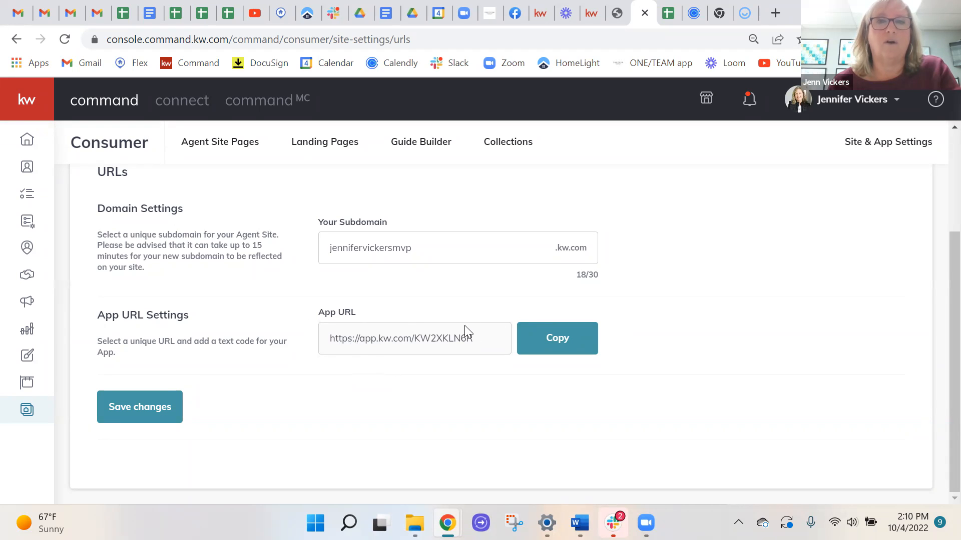
scroll(688, 326, "up", 3)
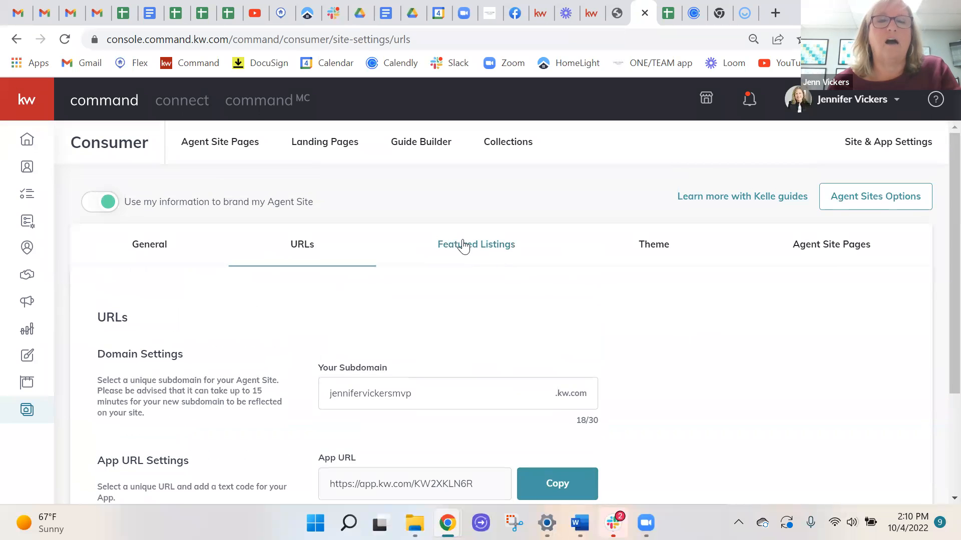
Open the Featured Listings settings and compare them with the Feature Listing carousel on the live agent site.
left_click(467, 248)
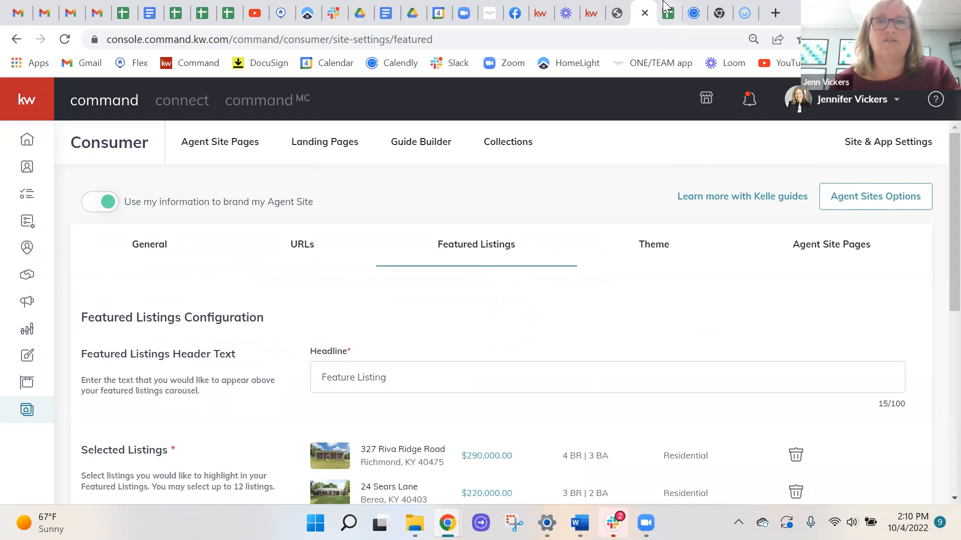
left_click(591, 14)
scroll(535, 320, "down", 9)
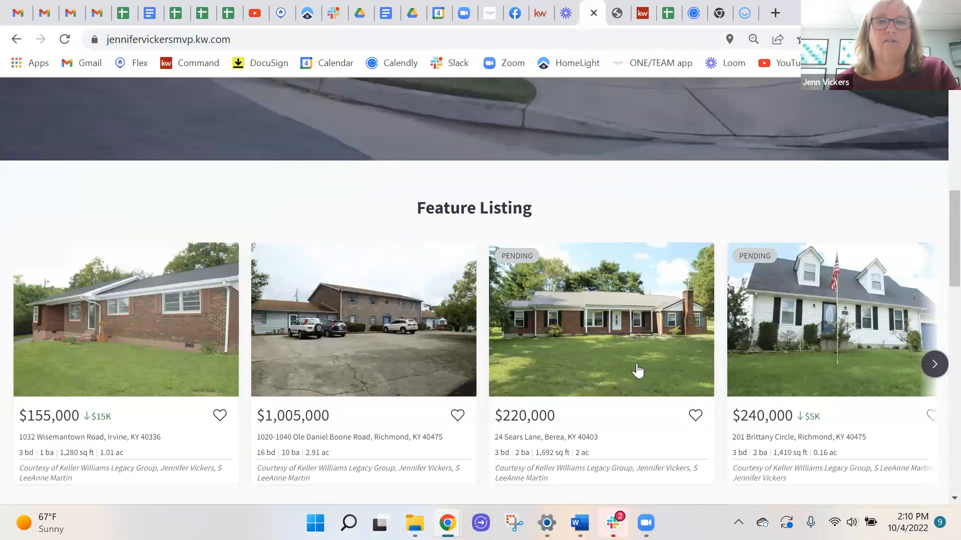
left_click(934, 364)
left_click(934, 364)
left_click(933, 364)
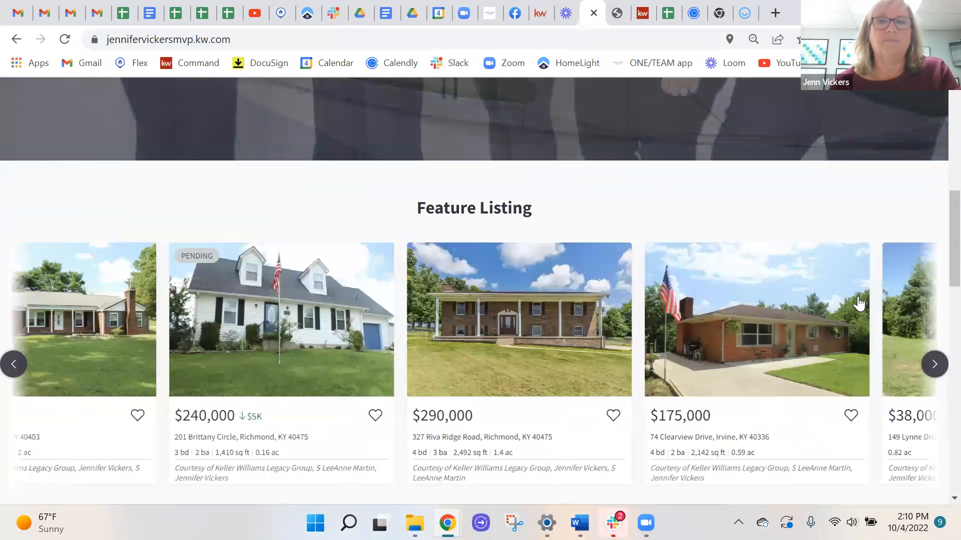
left_click(642, 15)
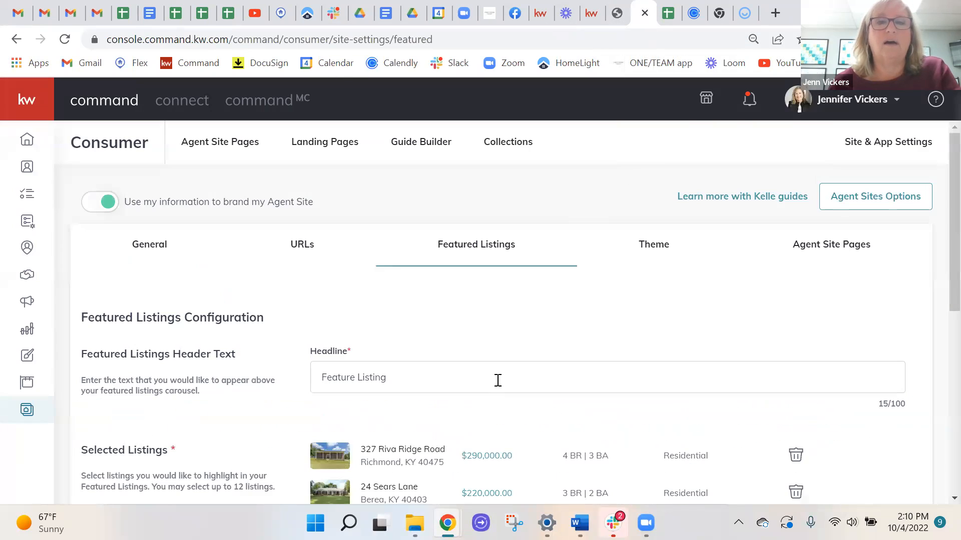
Open the listing selection for Featured Listings and review which of the agent's own listings are selected or available.
scroll(496, 396, "down", 5)
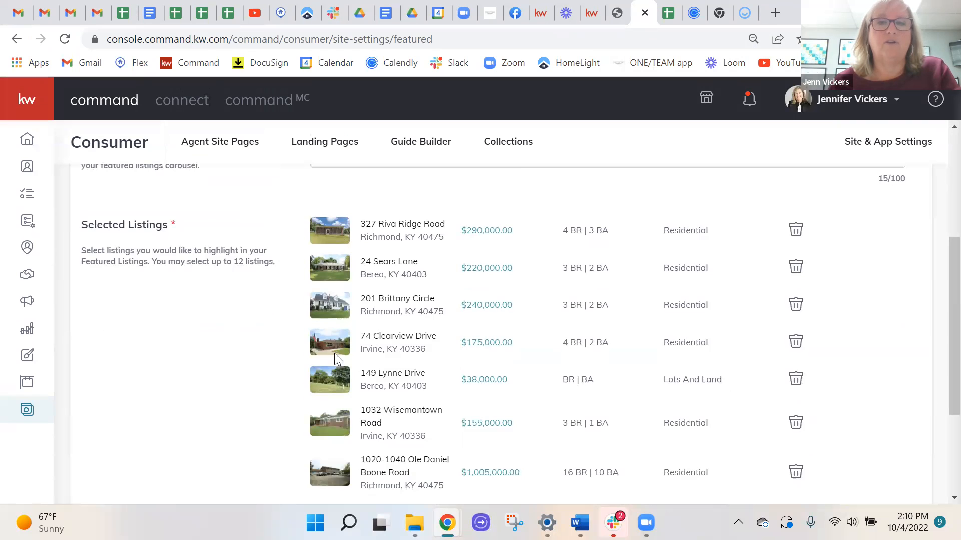
scroll(335, 355, "down", 3)
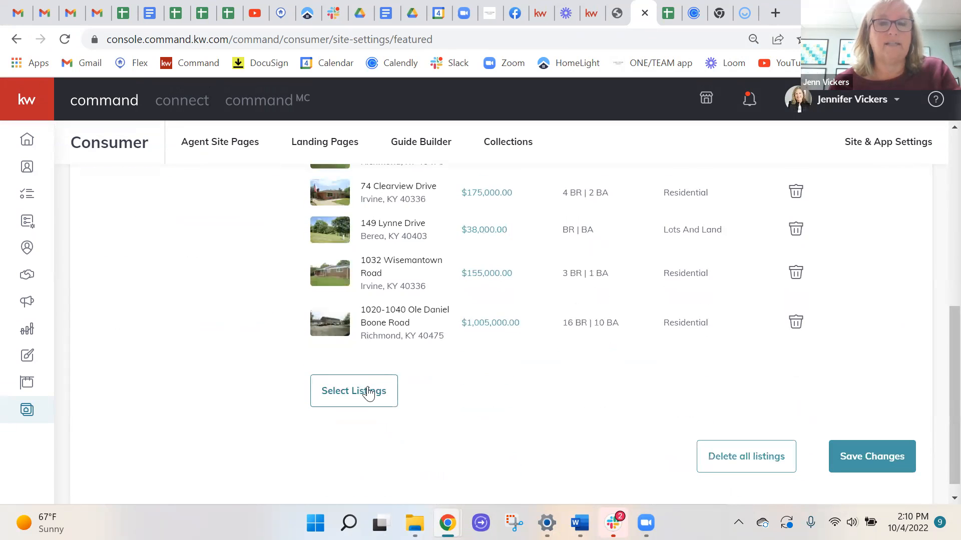
left_click(361, 398)
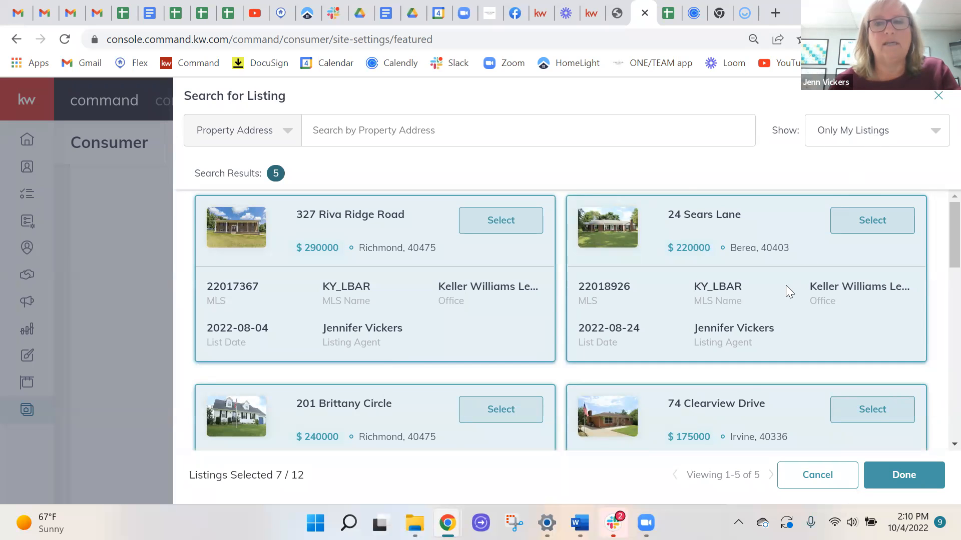
scroll(786, 285, "down", 6)
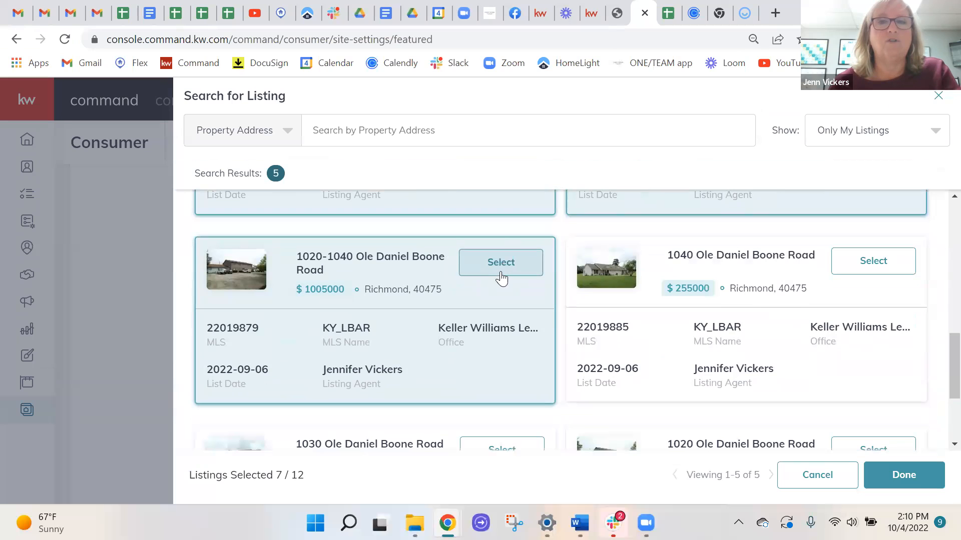
scroll(494, 392, "down", 2)
scroll(844, 383, "down", 2)
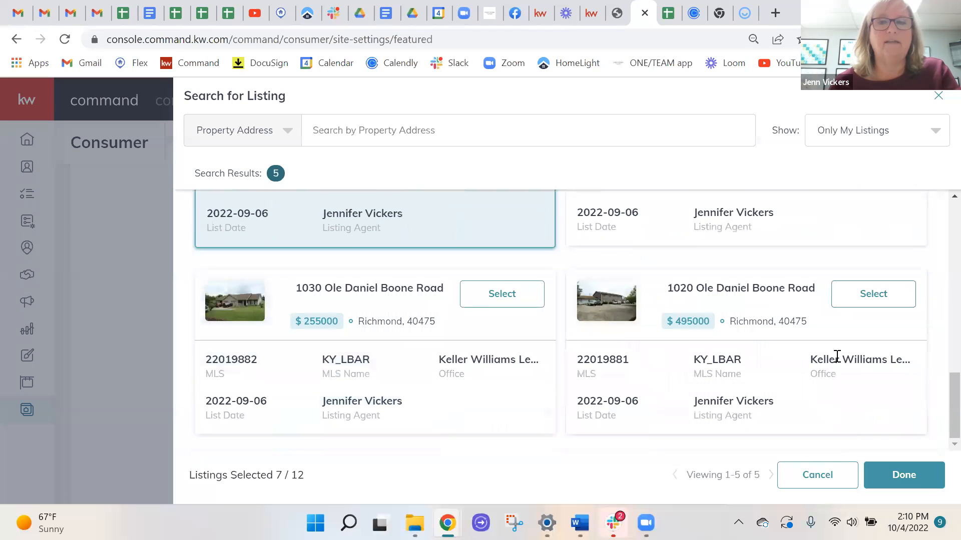
scroll(836, 355, "up", 10)
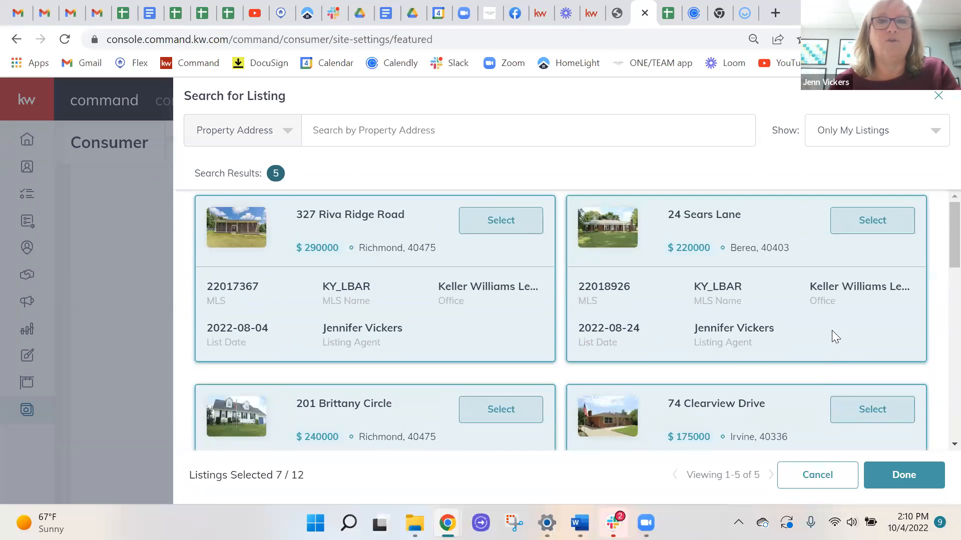
Show All Listings in the listing search and browse the properties from other agents and offices that can be featured.
left_click(881, 129)
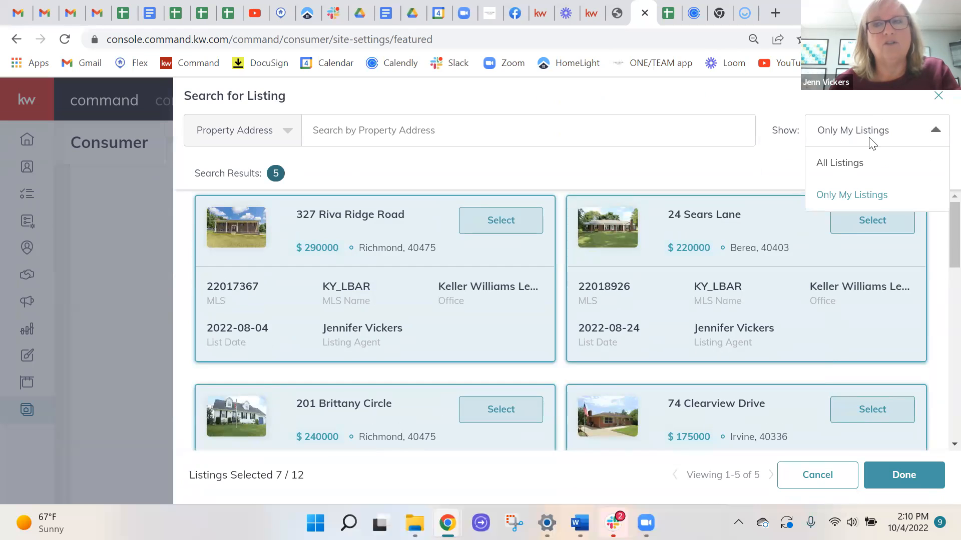
left_click(851, 164)
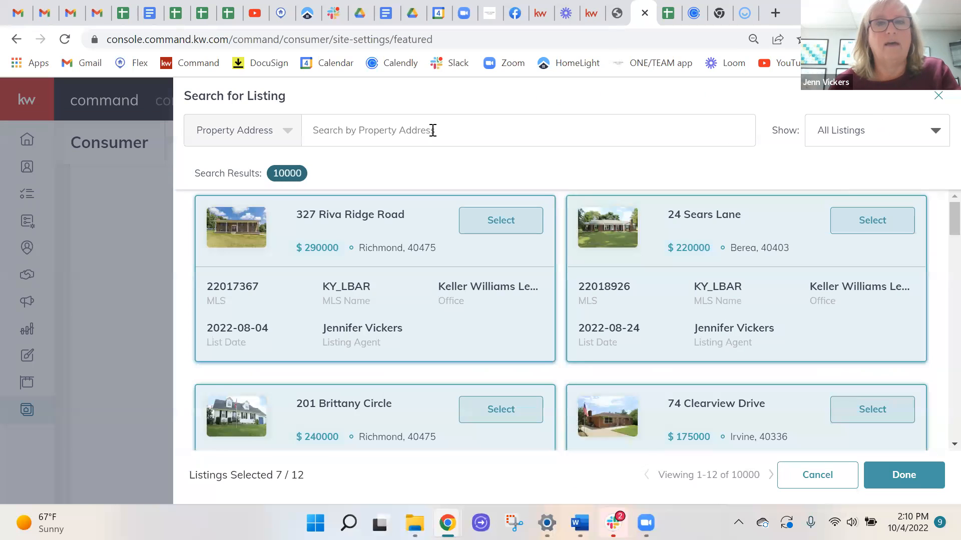
left_click(332, 132)
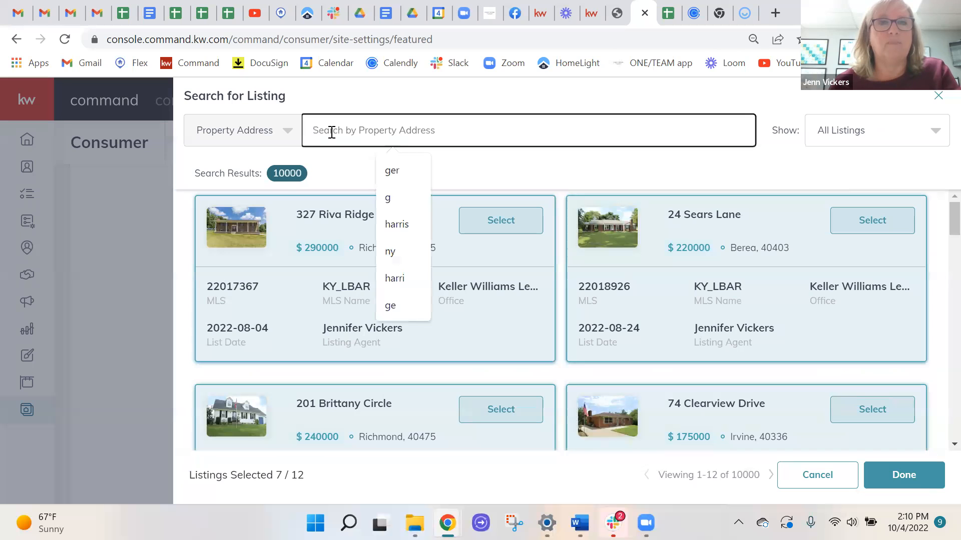
scroll(641, 221, "down", 10)
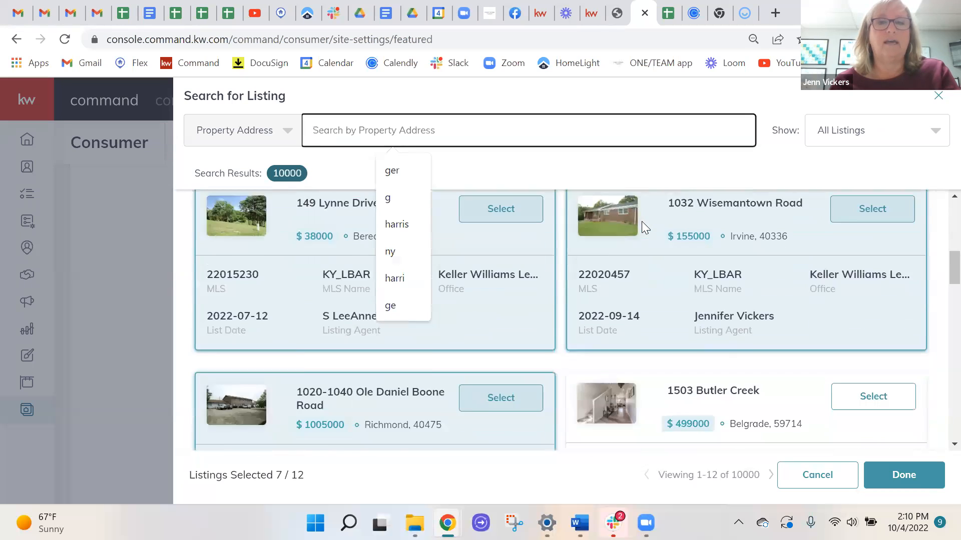
scroll(644, 228, "down", 6)
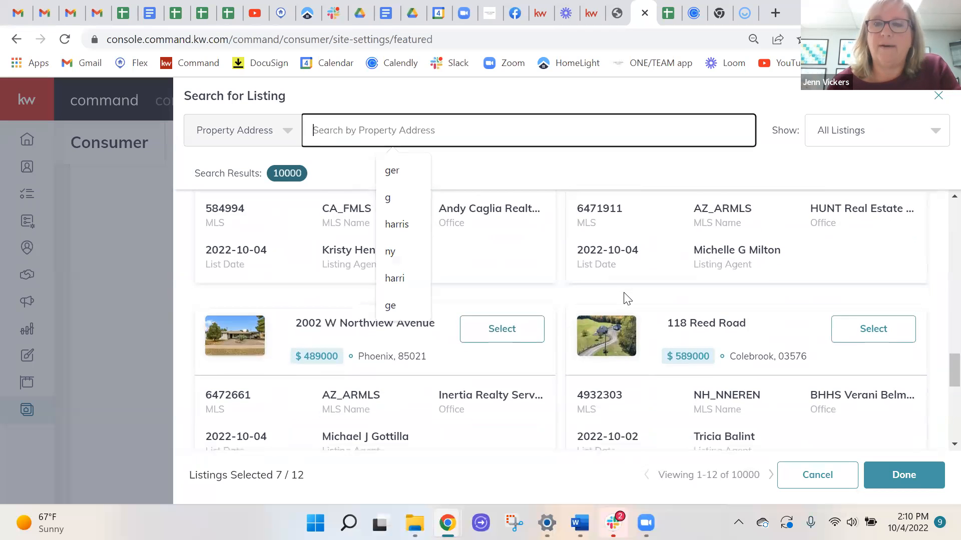
scroll(626, 297, "down", 3)
scroll(626, 295, "down", 3)
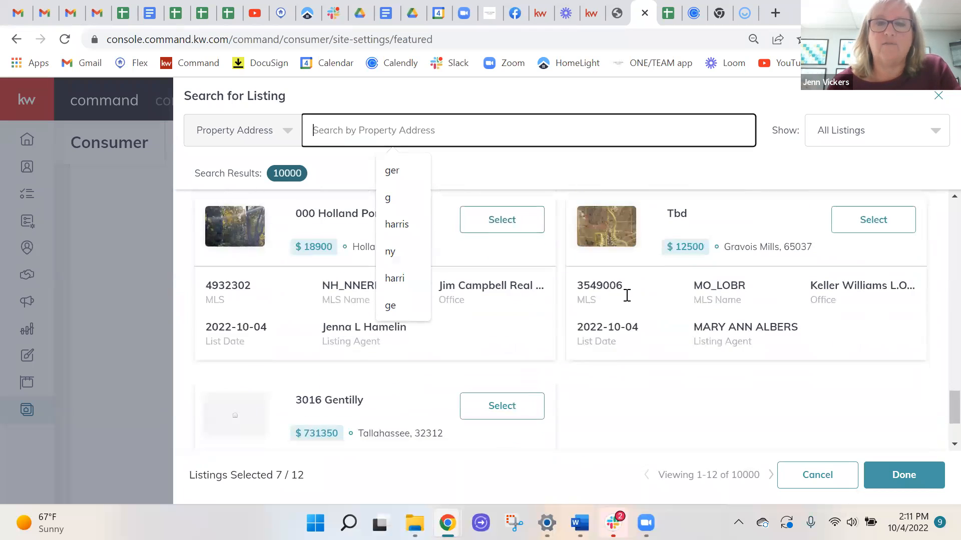
scroll(626, 297, "up", 6)
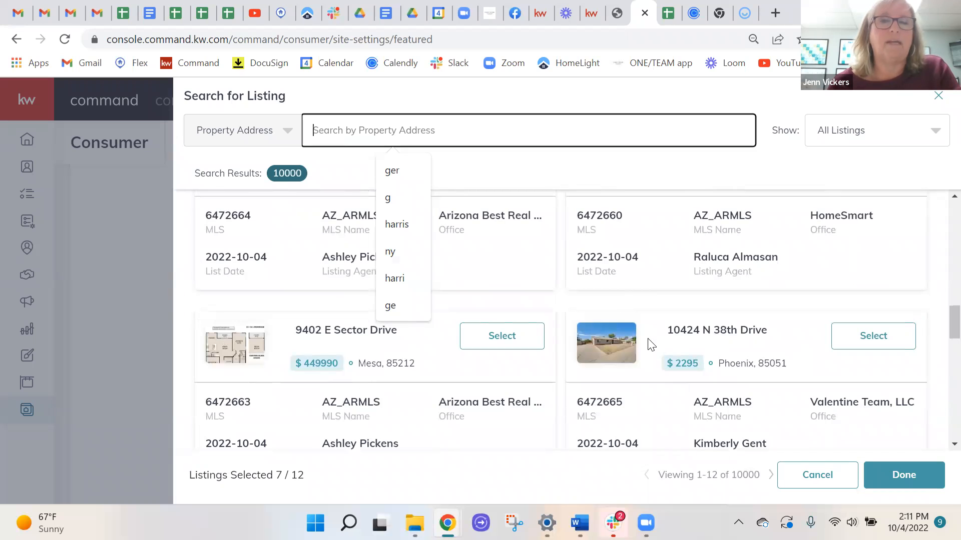
scroll(650, 345, "up", 7)
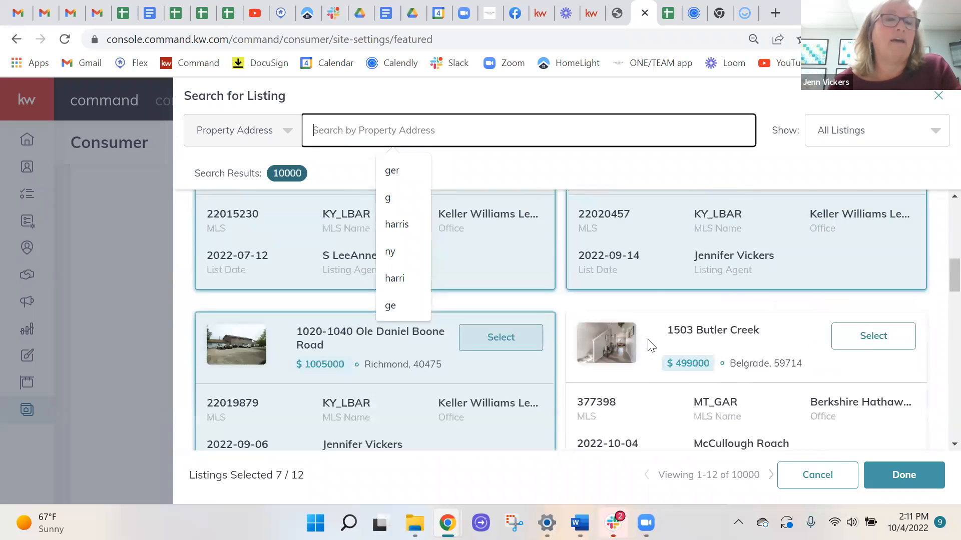
scroll(651, 345, "up", 10)
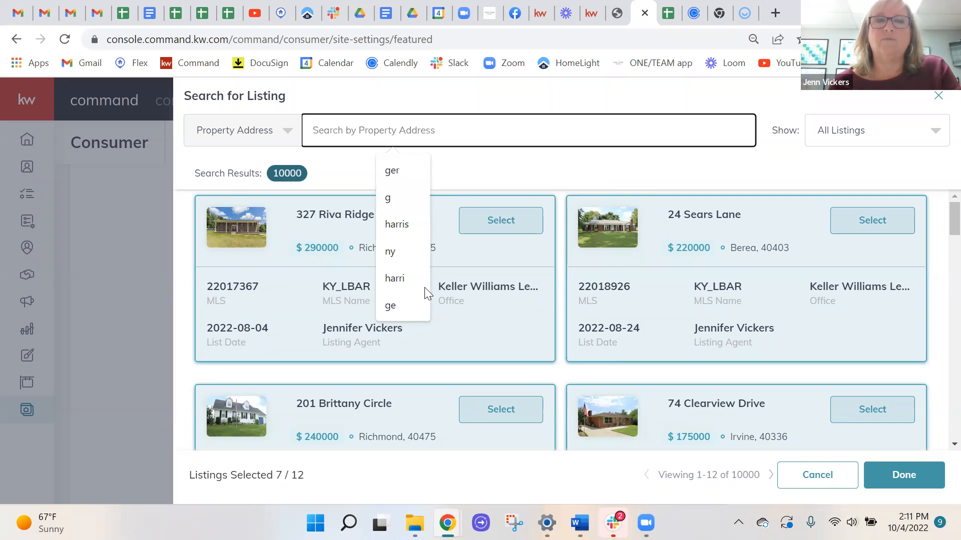
left_click(334, 164)
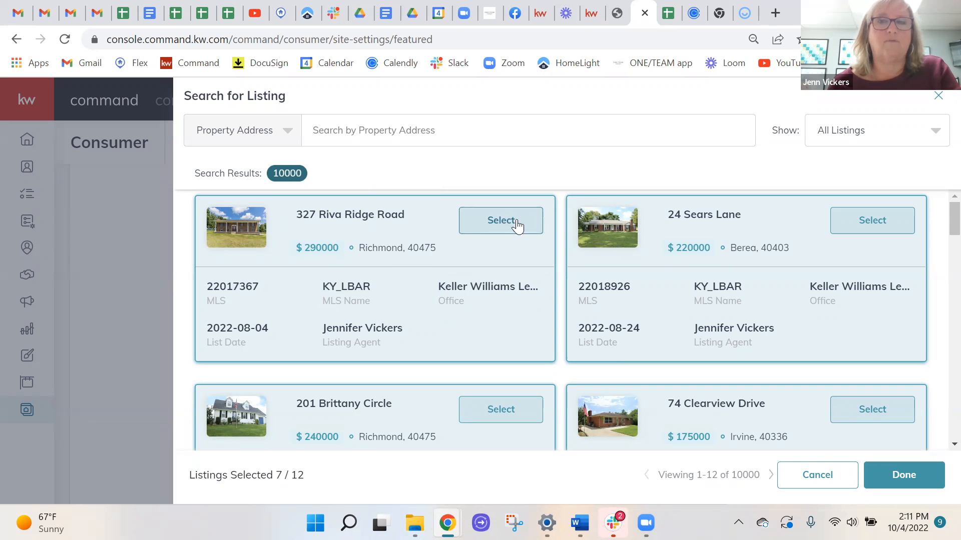
Restrict the listing search to Only My Listings again and close it without changing the selection.
left_click(845, 135)
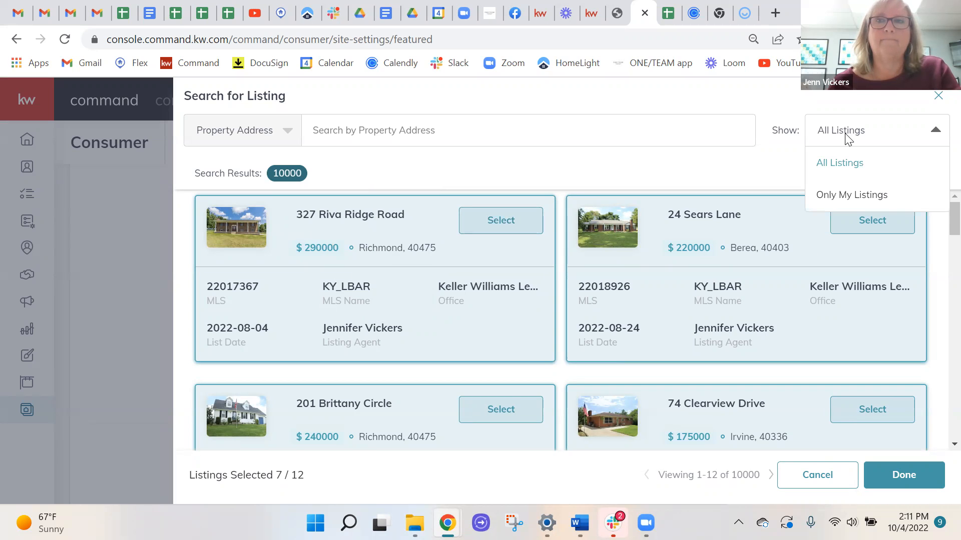
left_click(845, 195)
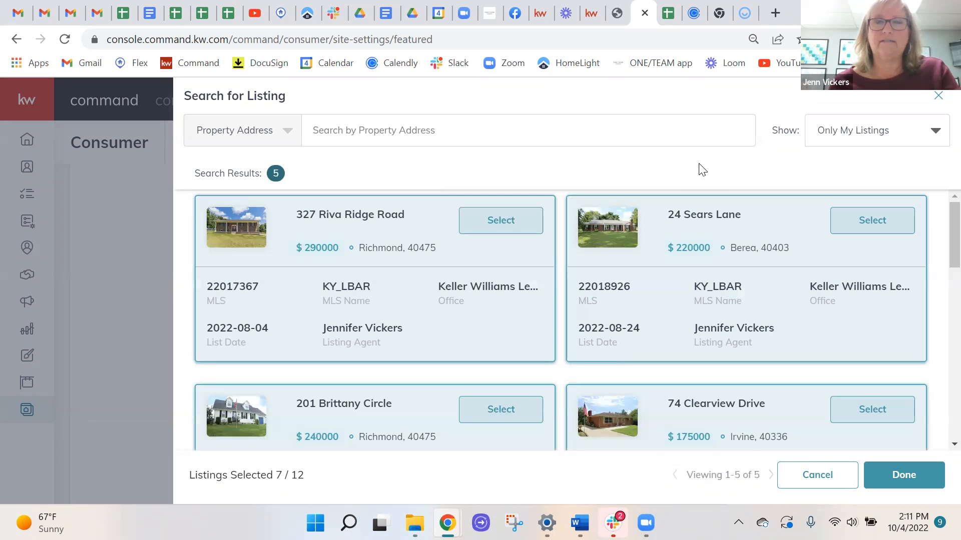
left_click(939, 96)
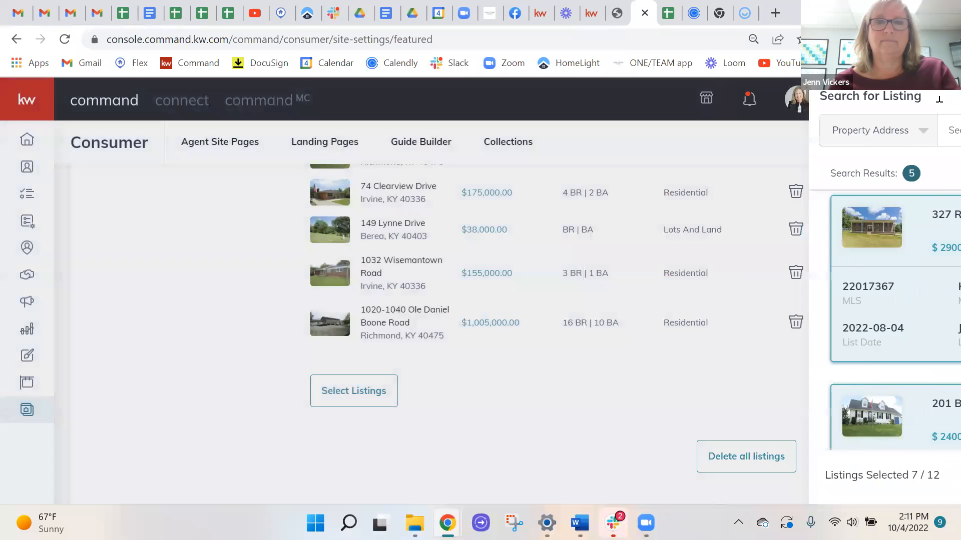
Review the Selected Listings and the header text in the Featured Listings configuration.
scroll(560, 371, "up", 1)
scroll(560, 371, "up", 3)
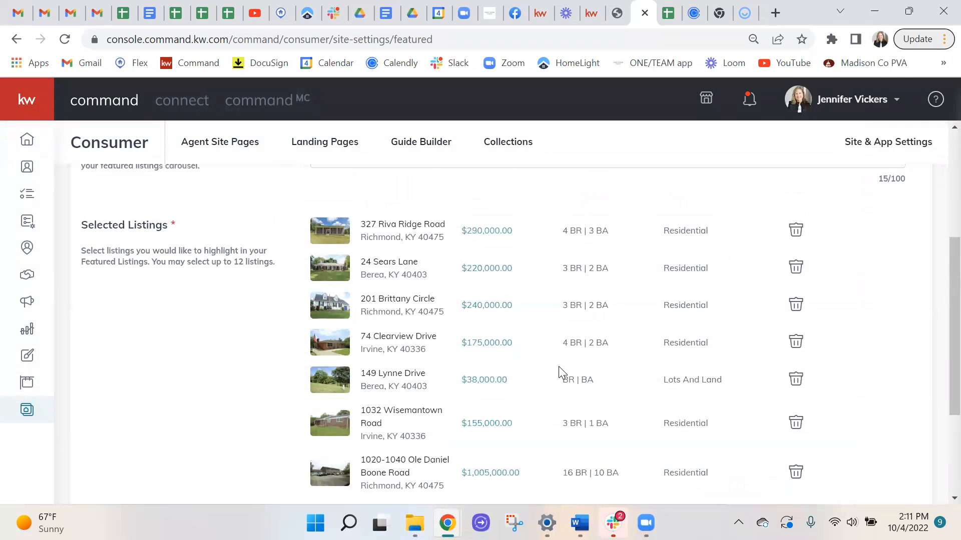
scroll(559, 371, "up", 1)
scroll(559, 370, "down", 3)
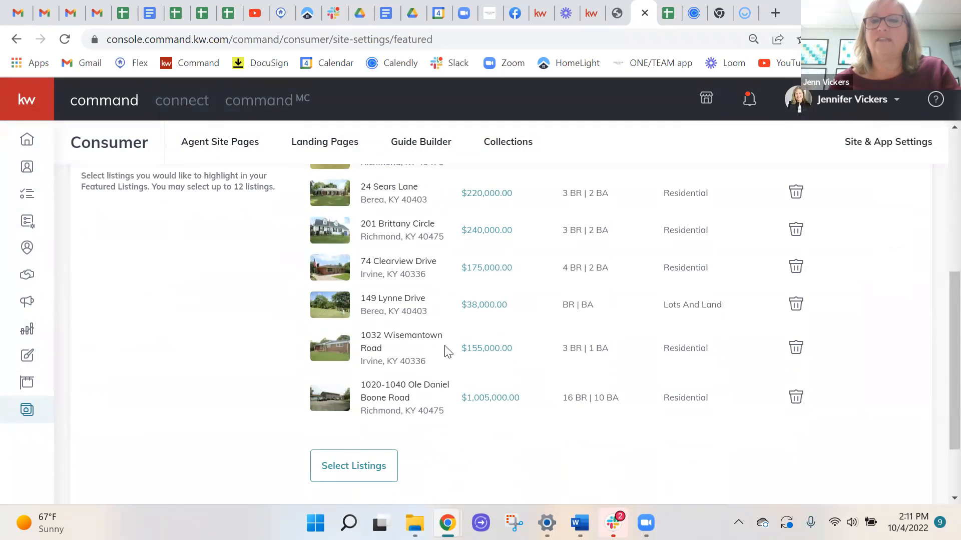
scroll(447, 350, "up", 1)
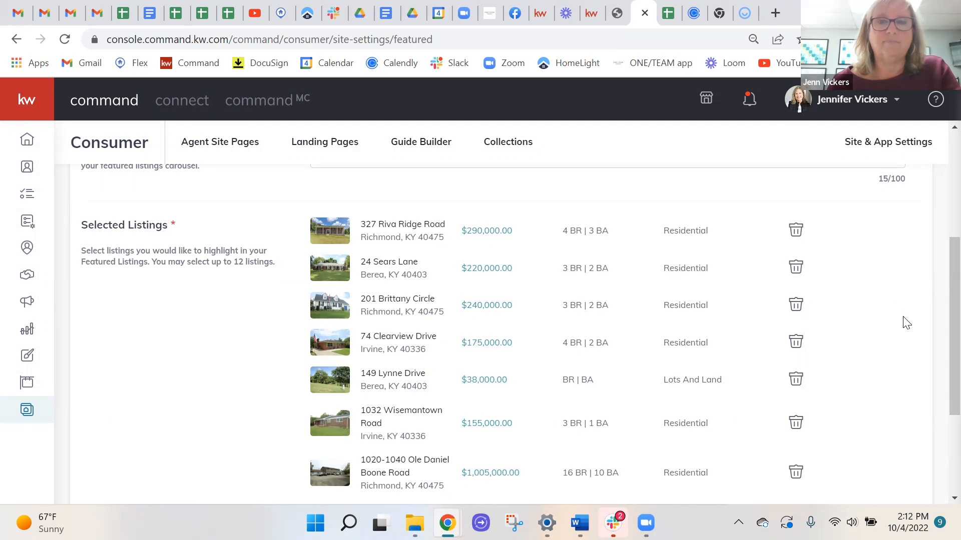
scroll(906, 322, "up", 5)
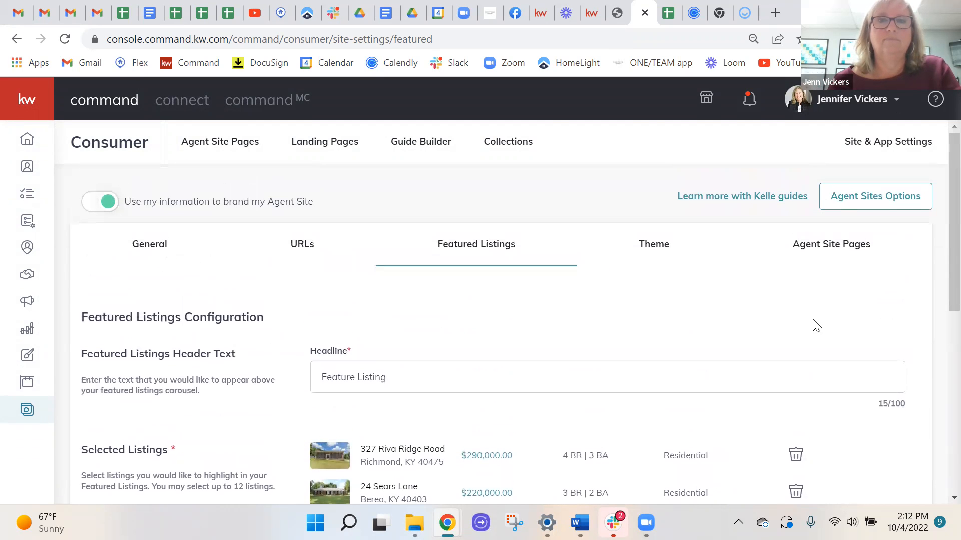
Open the Theme settings and compare the KW Red and KW Dark options with the live agent site's home page and MVP Team menu.
left_click(657, 250)
scroll(245, 312, "down", 3)
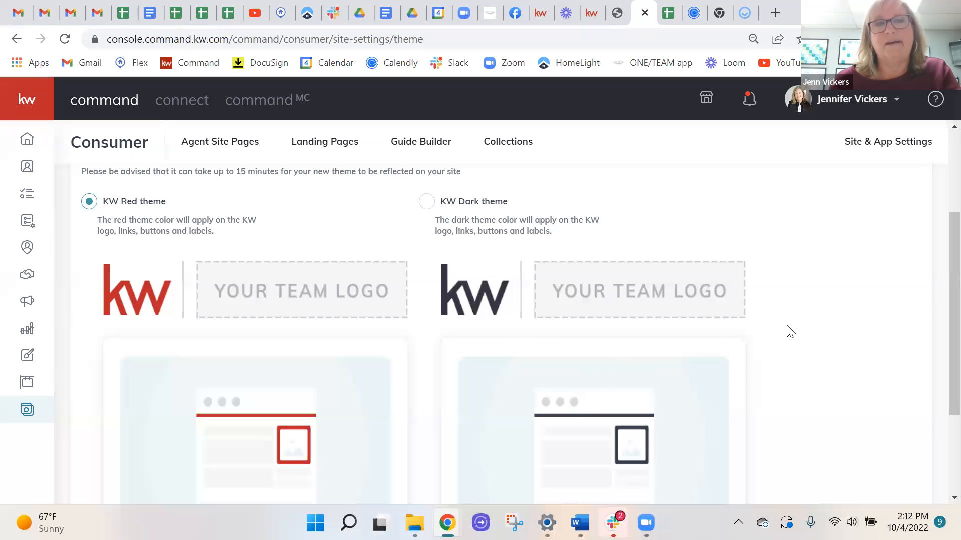
left_click(591, 13)
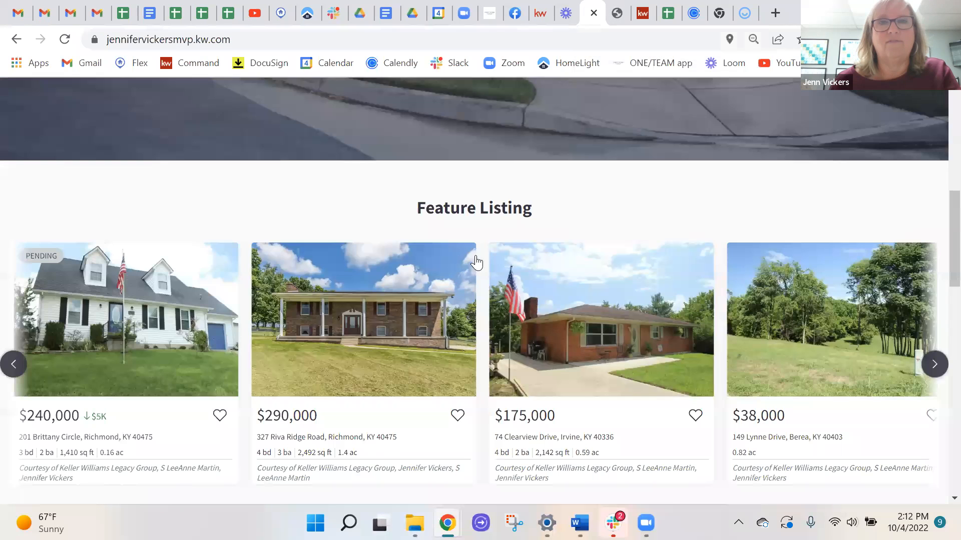
scroll(547, 269, "up", 9)
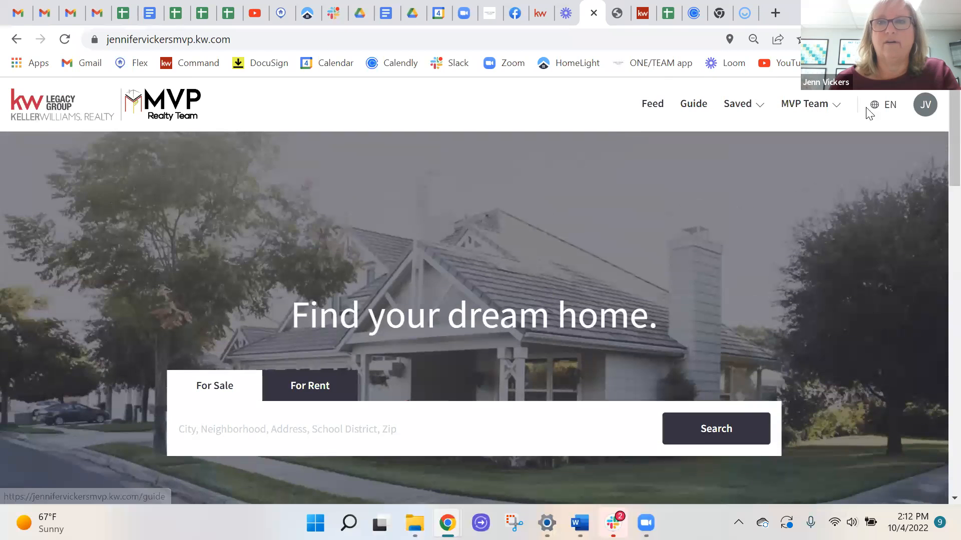
left_click(807, 105)
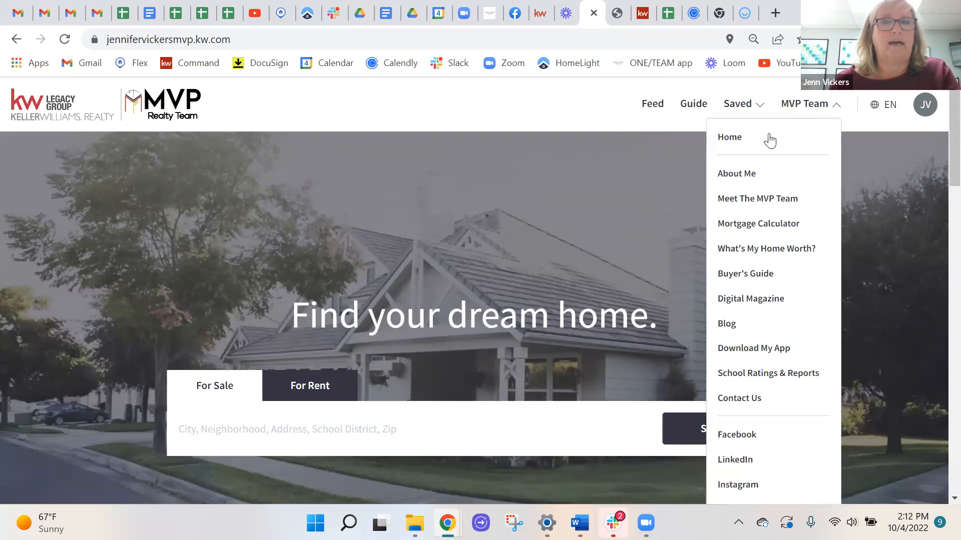
left_click(596, 105)
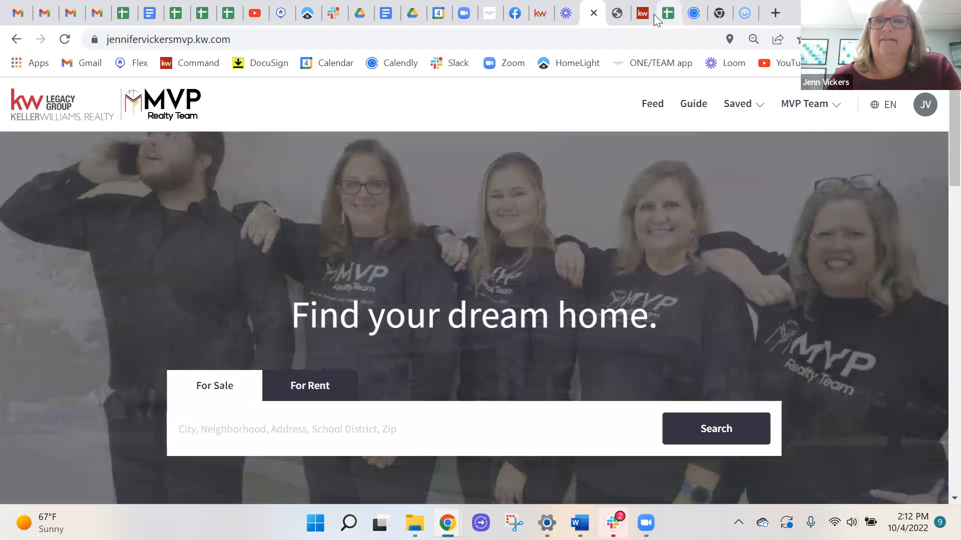
left_click(646, 14)
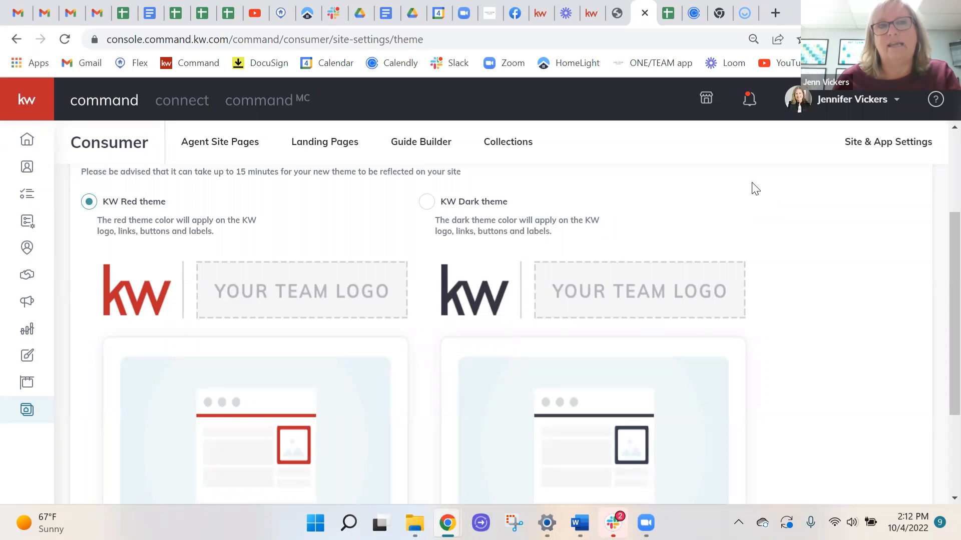
Open the Mortgage Calculator page from the live agent site's MVP Team menu and look through it.
left_click(592, 13)
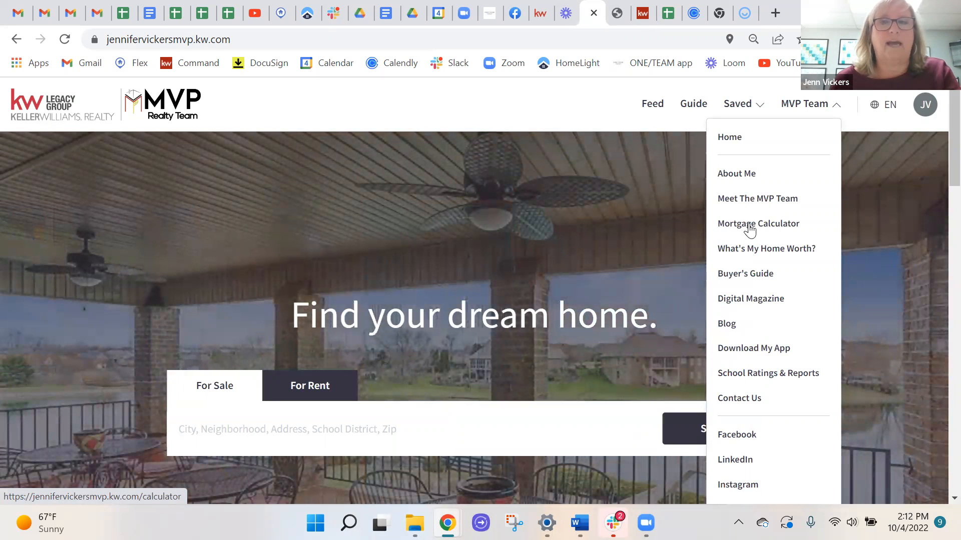
left_click(749, 229)
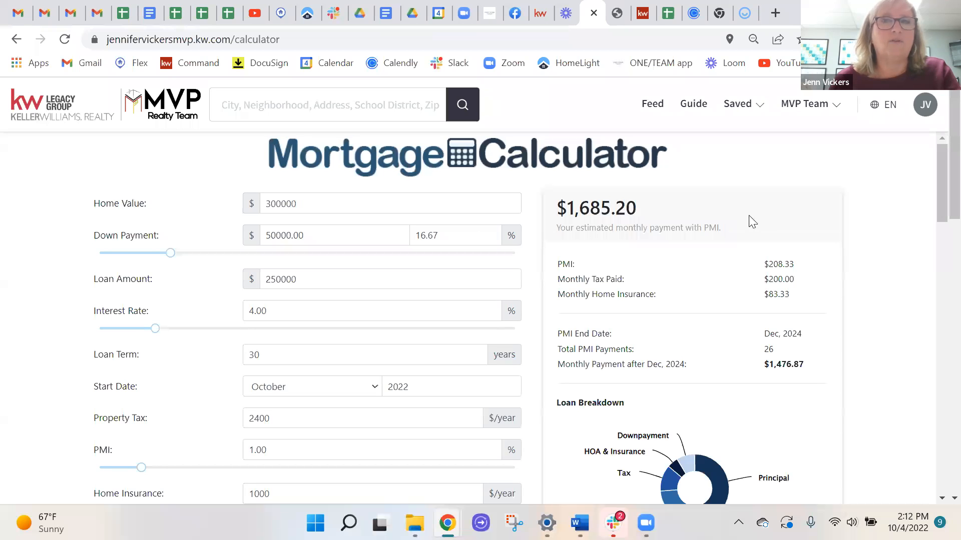
scroll(523, 300, "down", 3)
scroll(524, 301, "up", 3)
Open the School Ratings & Reports page on the live agent site and view its school map.
left_click(797, 106)
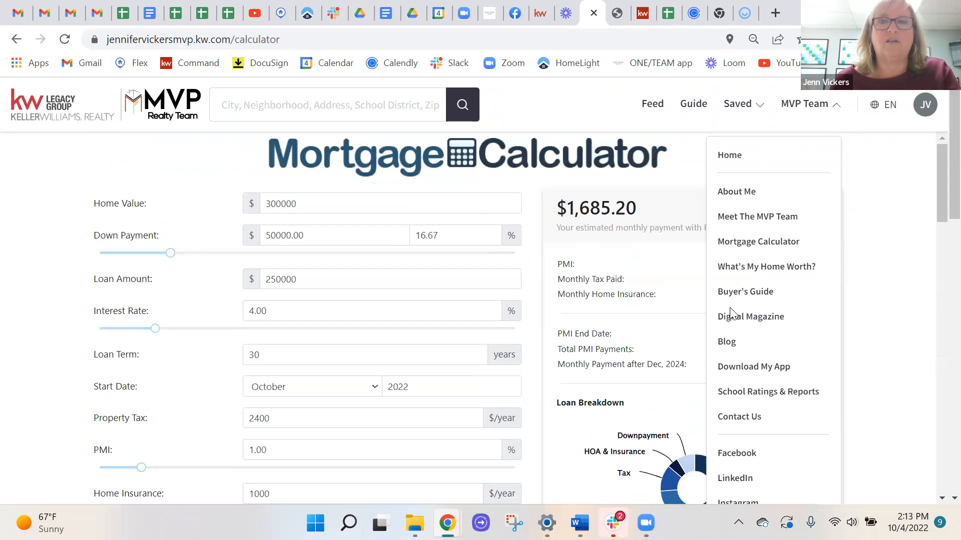
left_click(731, 394)
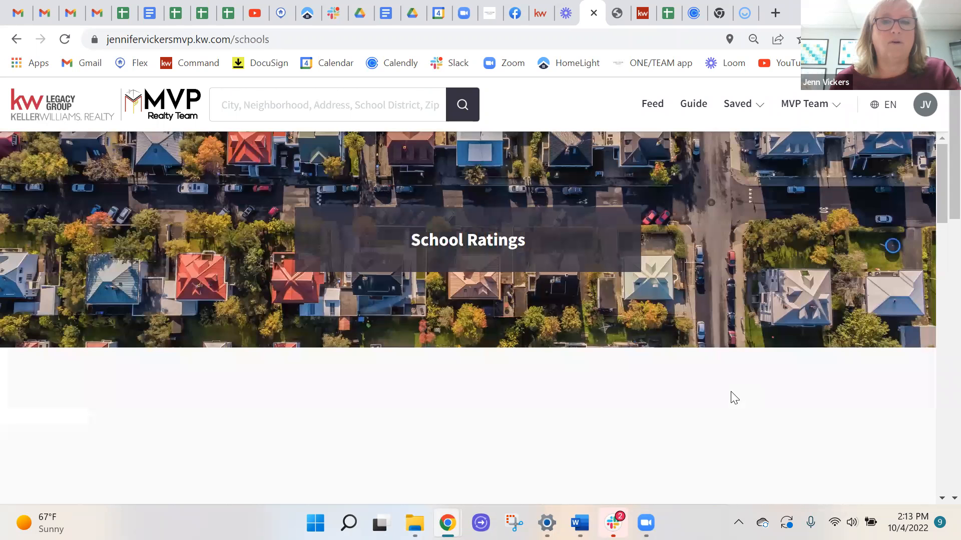
scroll(704, 371, "down", 3)
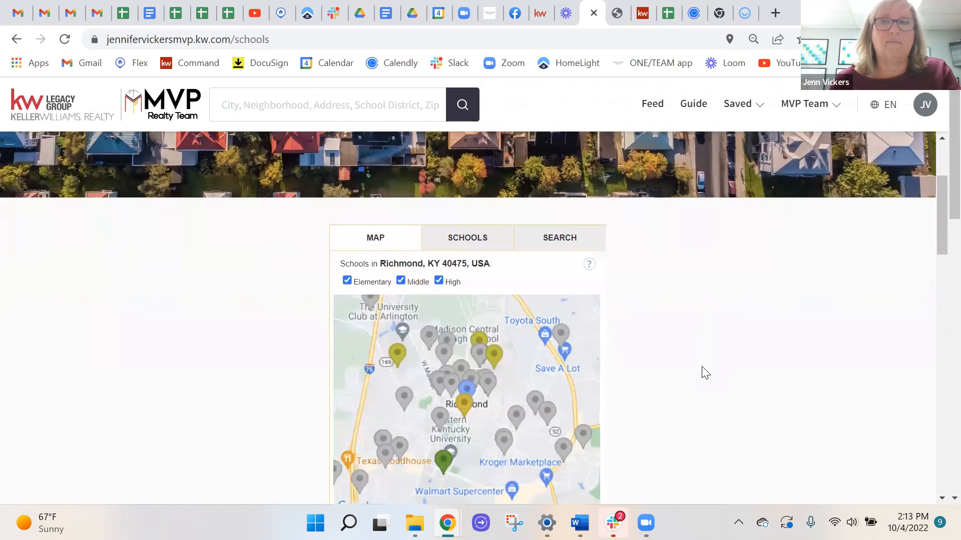
scroll(750, 265, "up", 3)
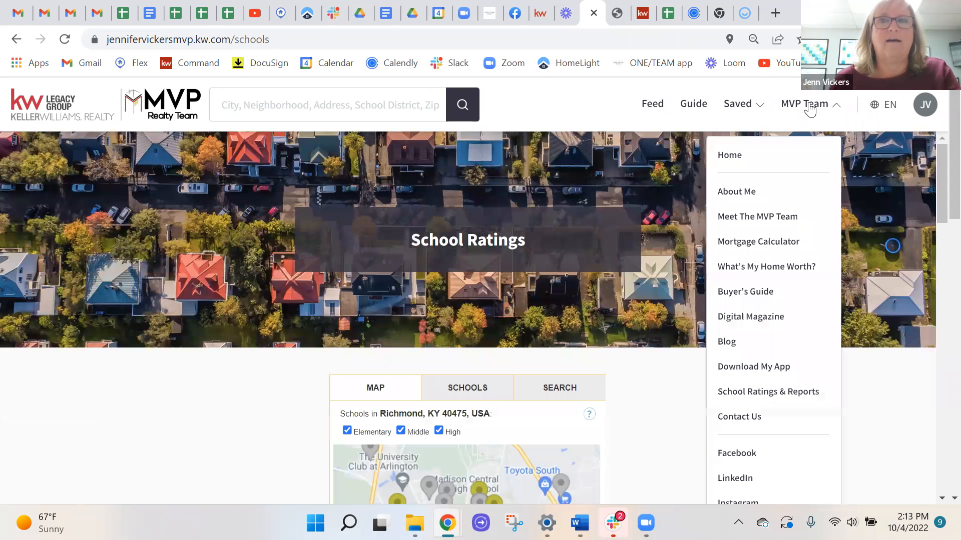
Open the Digital Magazine page's details in the Agent Site Pages settings and review its title, URL slug and SEO description.
left_click(642, 13)
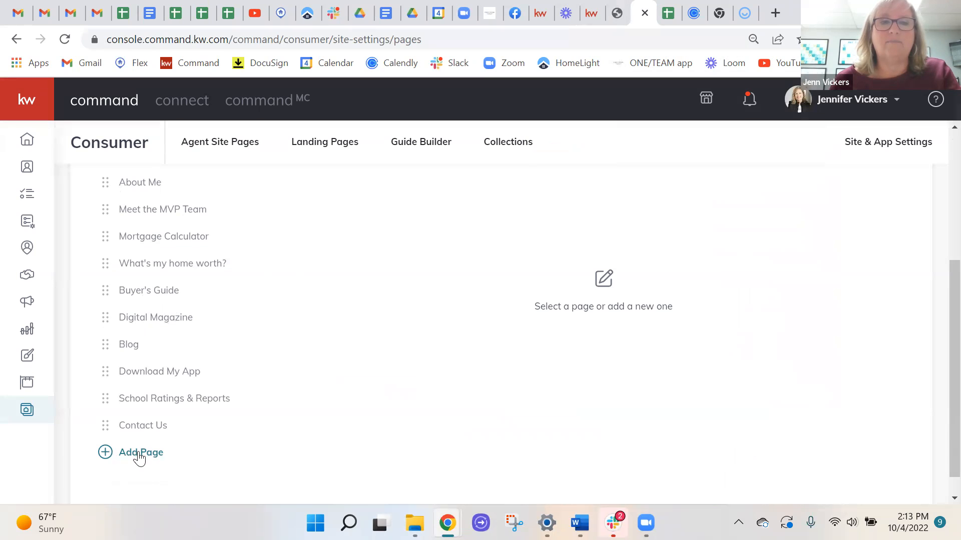
mouse_move(106, 324)
left_mouse_down()
mouse_move(105, 249)
mouse_move(103, 318)
left_mouse_up()
left_click(157, 321)
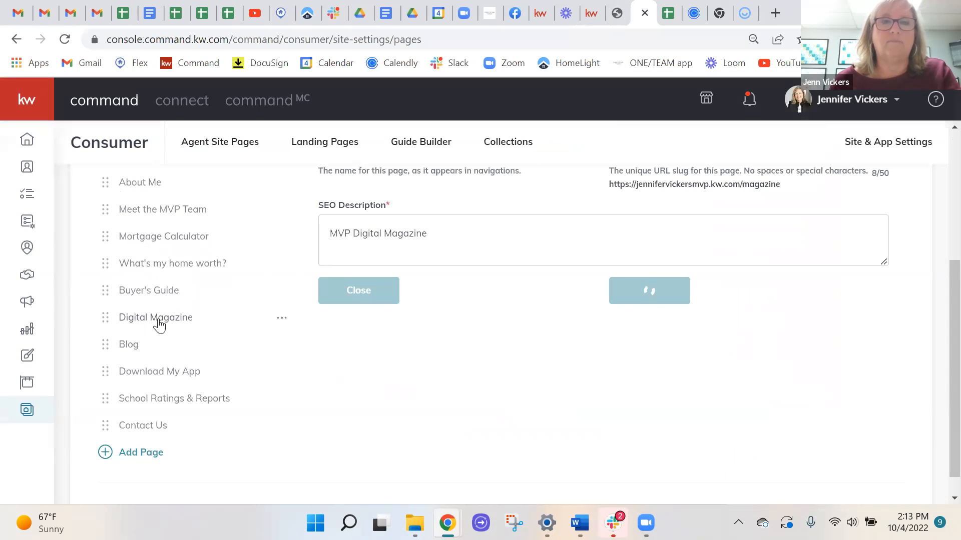
scroll(139, 324, "up", 2)
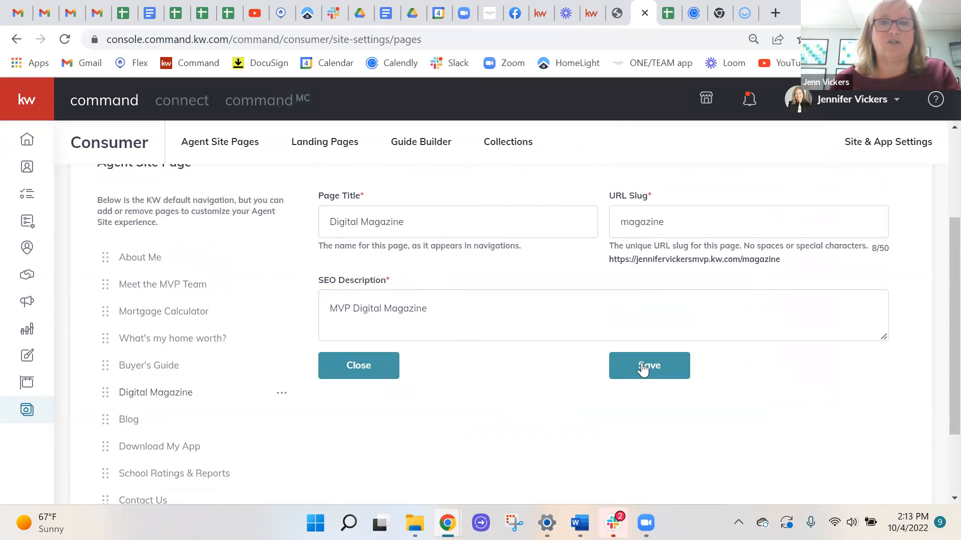
Return to the live agent site's home page and open the Digital Magazine page listed under MVP Team.
left_click(590, 11)
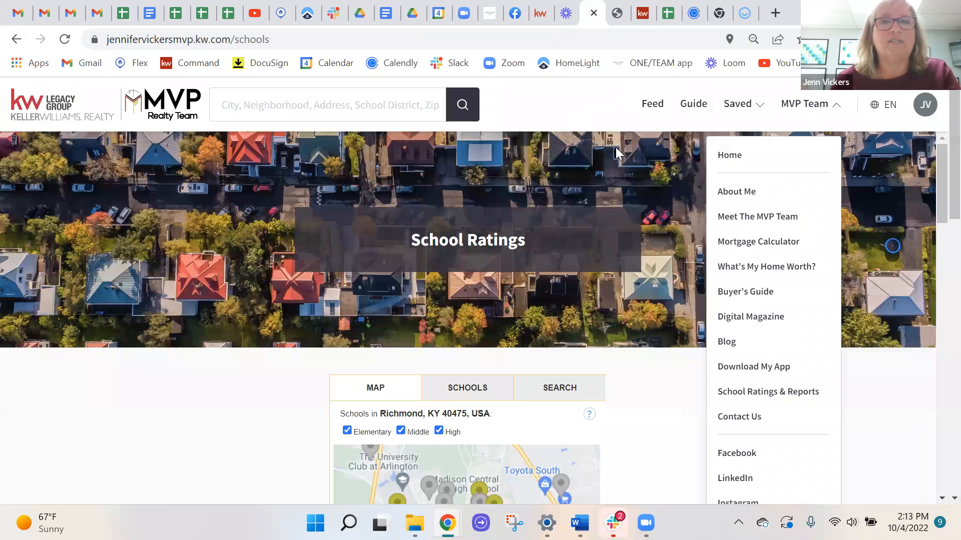
left_click(25, 108)
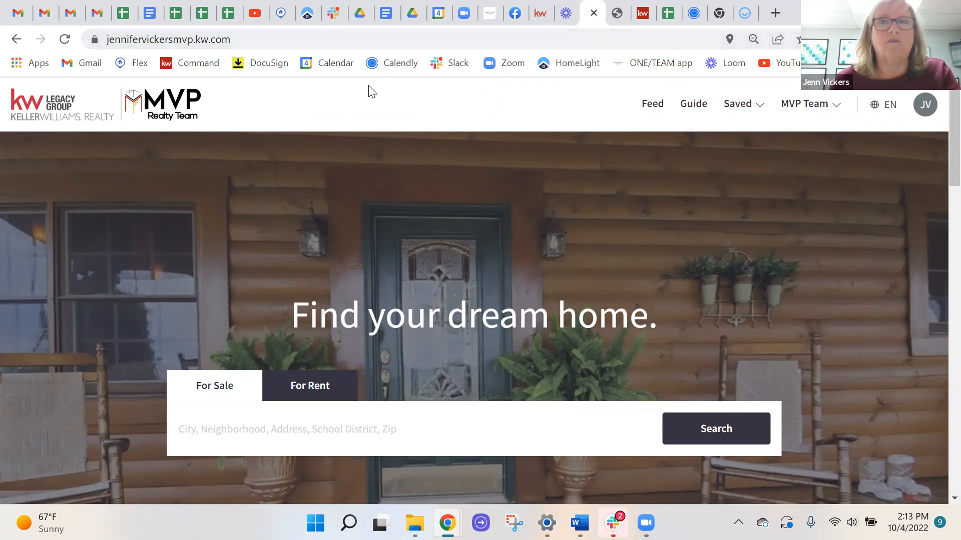
left_click(809, 111)
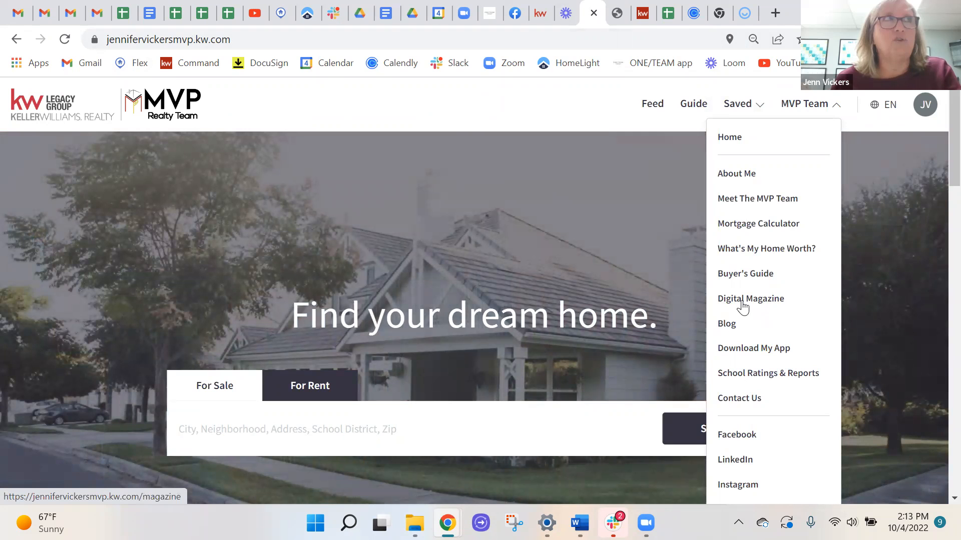
left_click(749, 304)
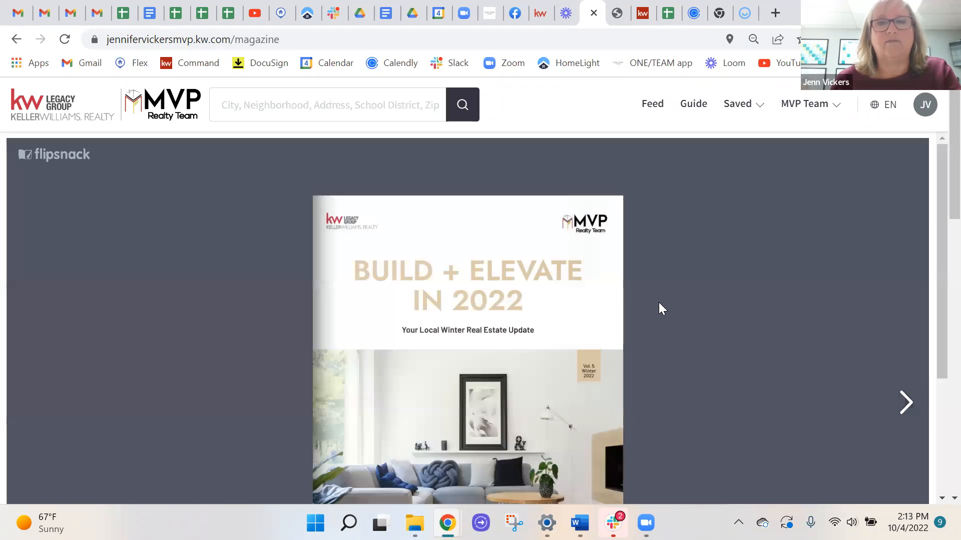
Leaf through the digital magazine as far as the Happy New Homes article, and return to the agent site's home page.
scroll(658, 308, "down", 1)
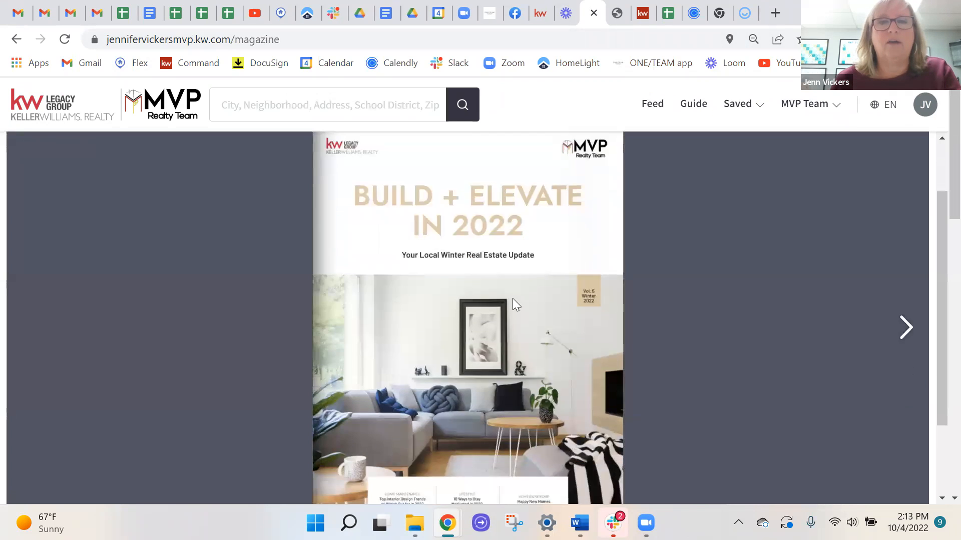
left_click(905, 334)
left_click(905, 331)
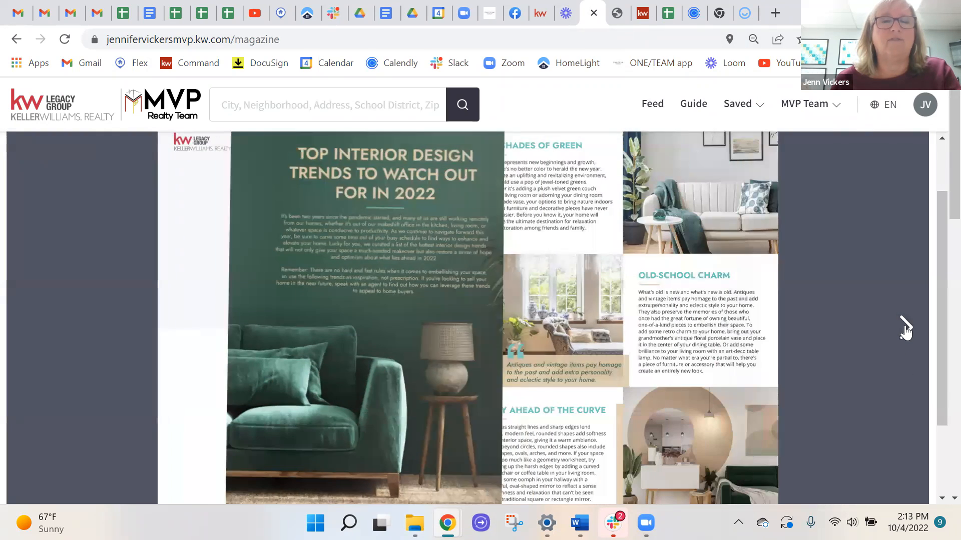
left_click(906, 331)
left_click(905, 331)
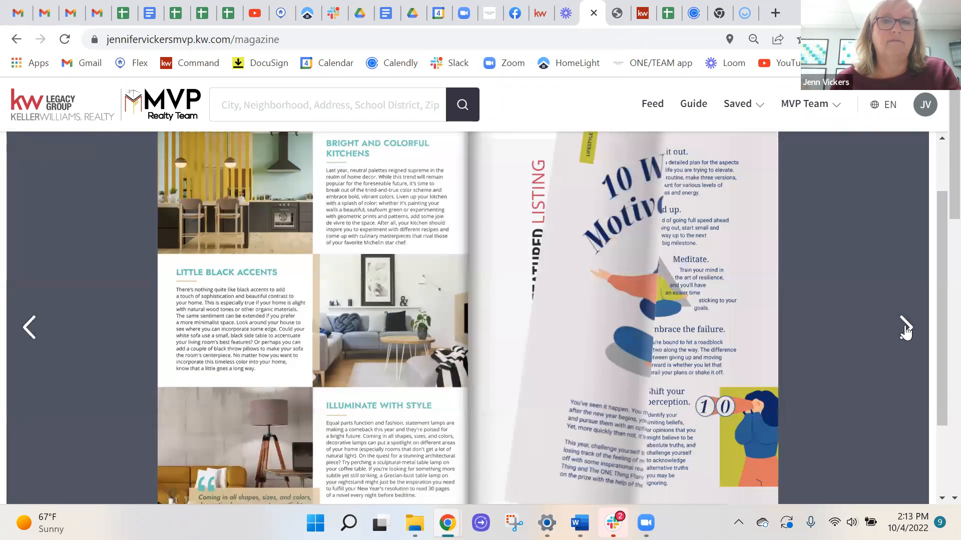
left_click(905, 331)
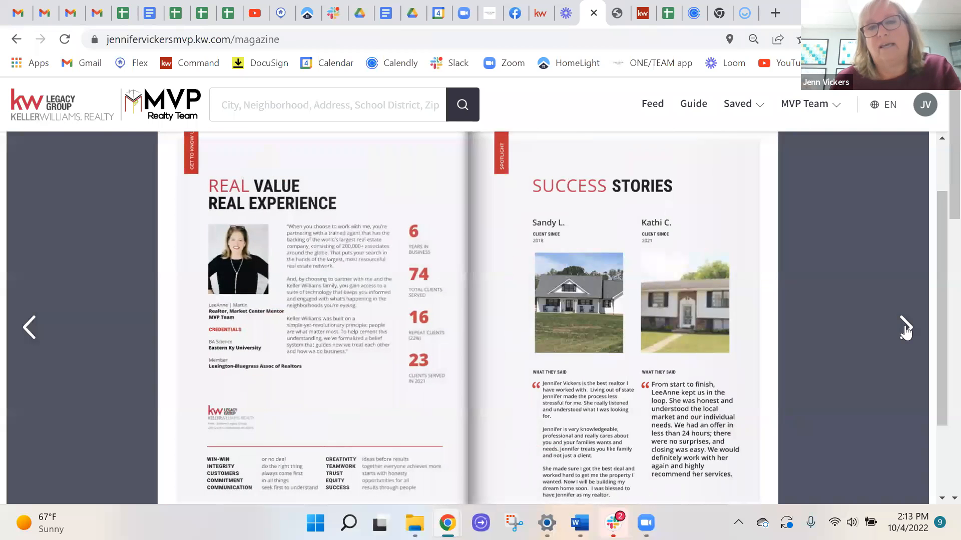
left_click(905, 331)
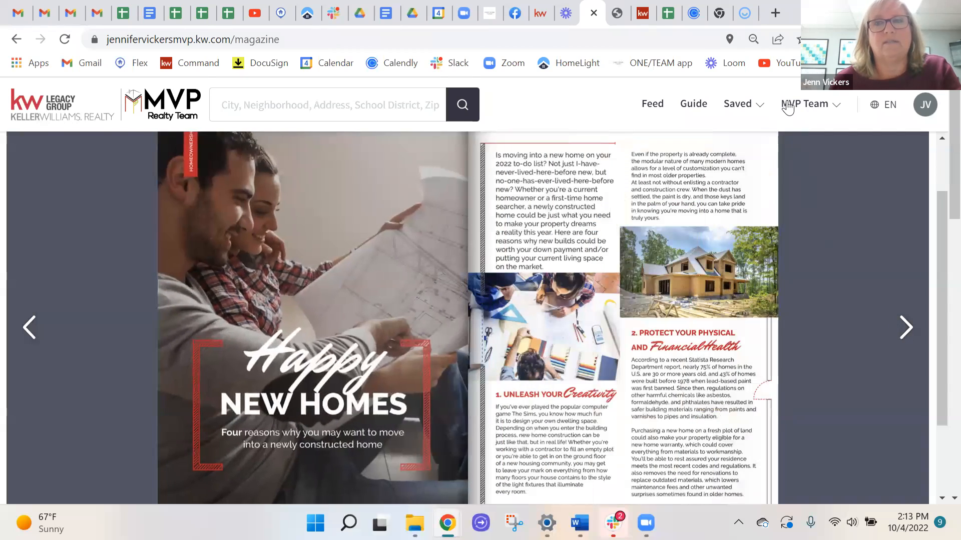
left_click(787, 105)
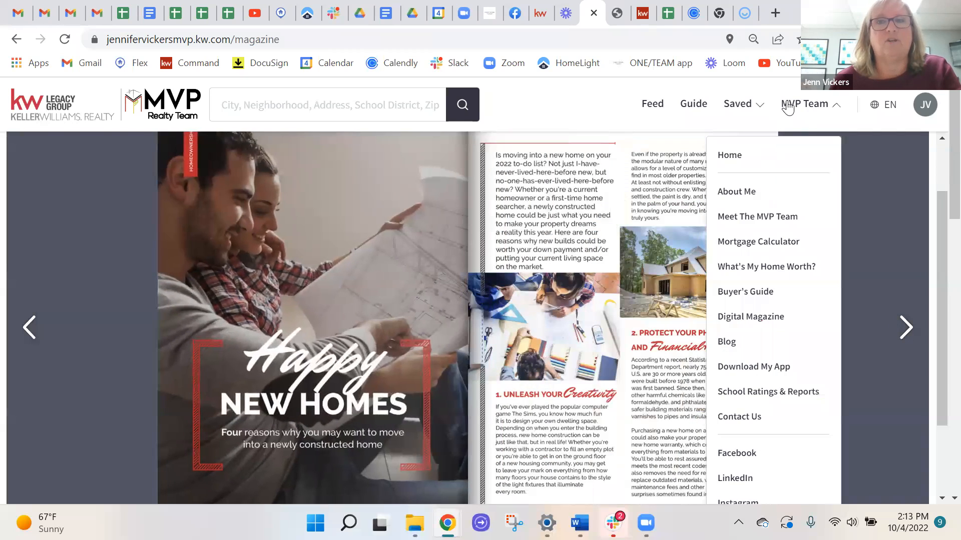
left_click(44, 108)
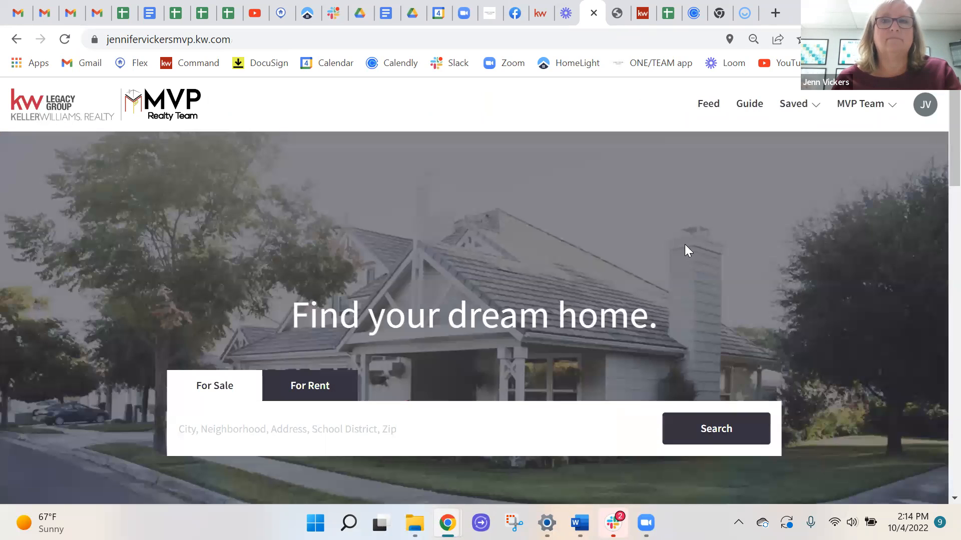
Go back to the Consumer site settings and open the Kelle Guide for Agent Site.
left_click(642, 13)
scroll(543, 399, "up", 3)
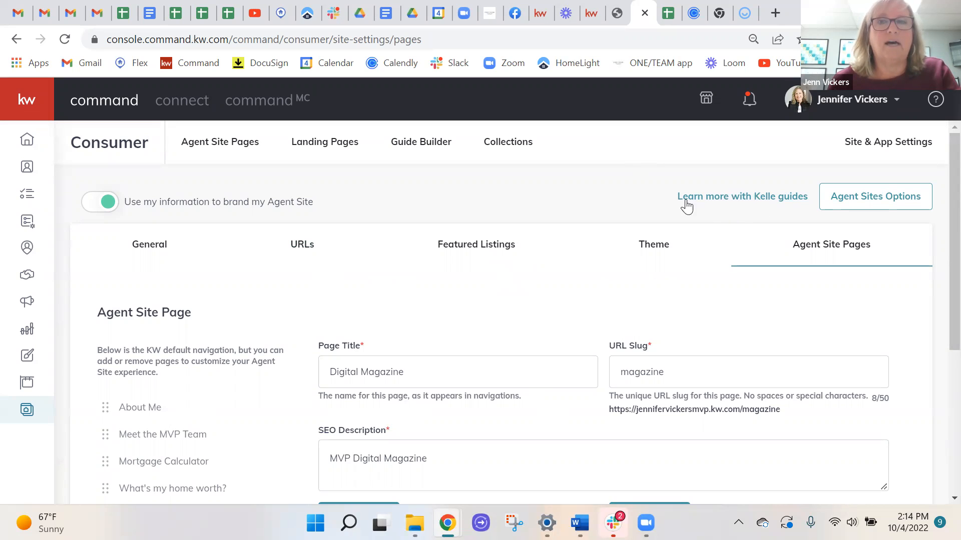
left_click(704, 198)
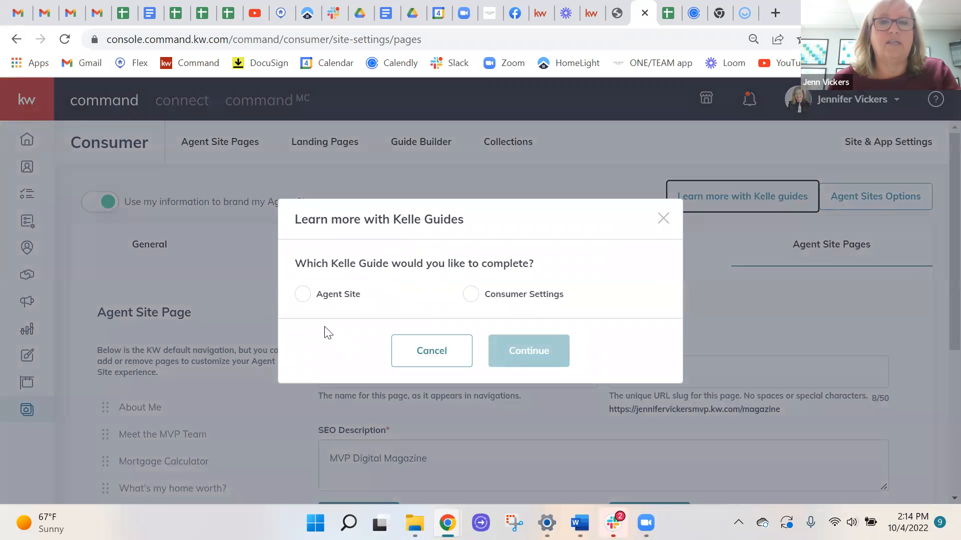
left_click(301, 297)
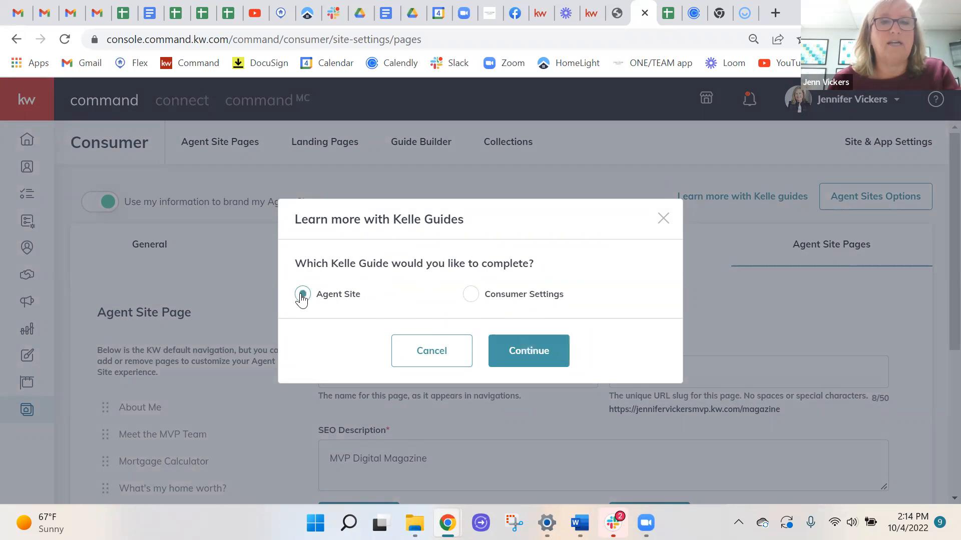
left_click(533, 353)
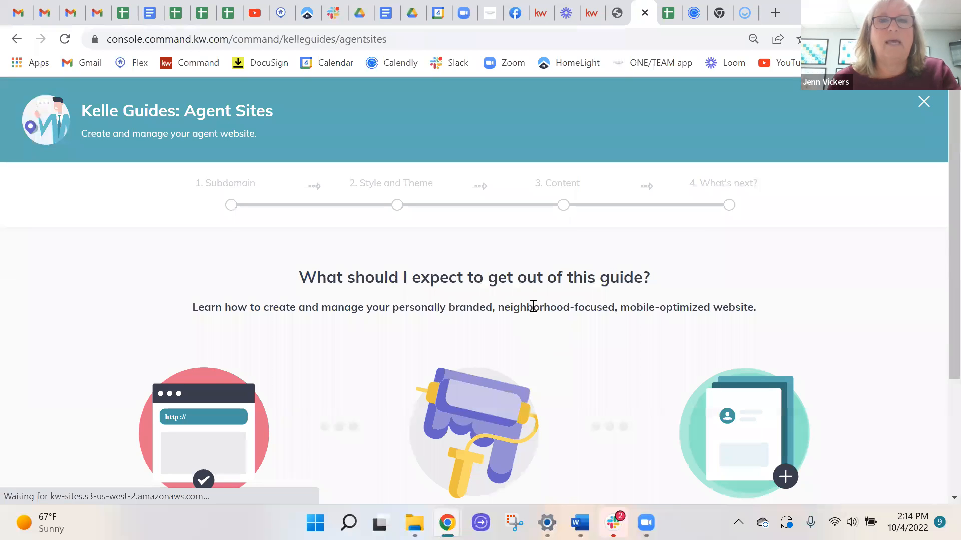
Start the Agent Sites guide and acknowledge the compliance reminder to reach the subdomain stage.
scroll(532, 303, "down", 3)
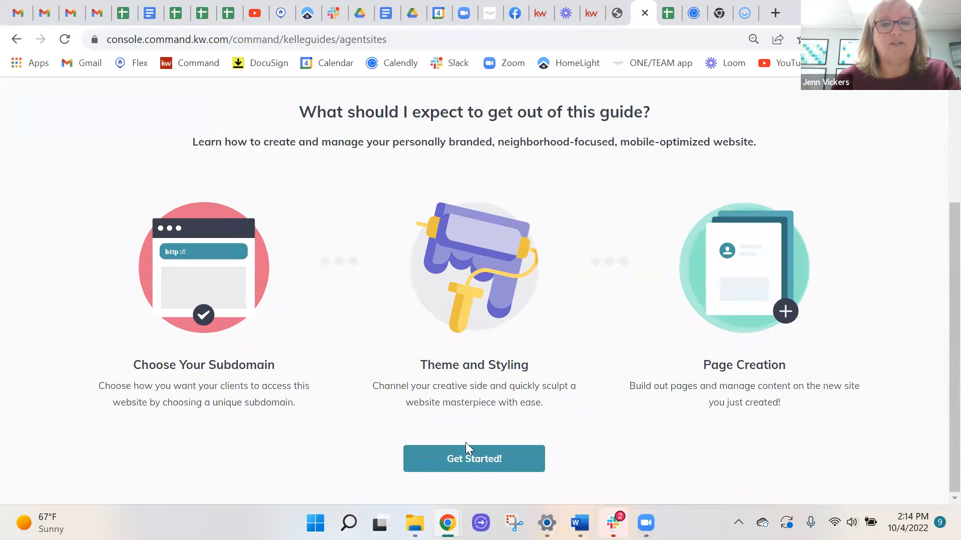
left_click(486, 465)
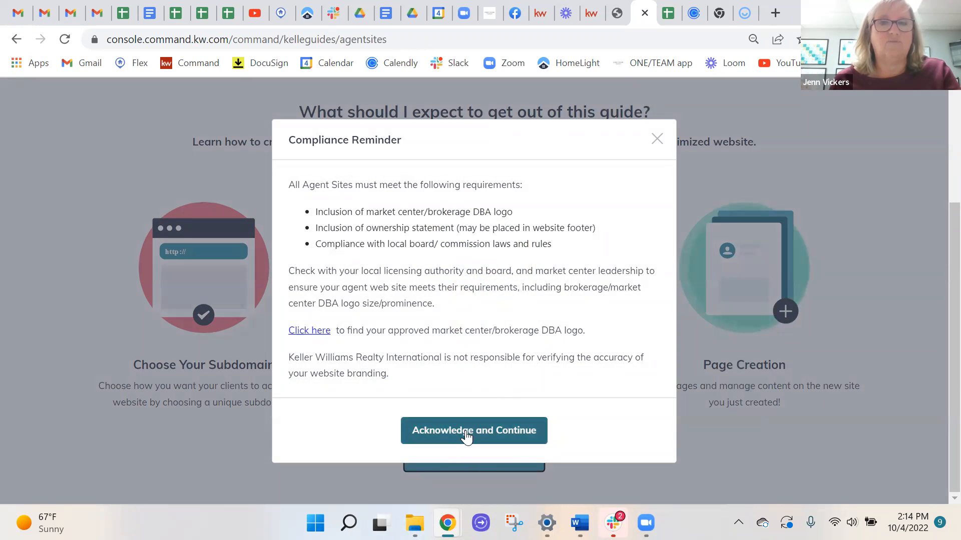
left_click(466, 434)
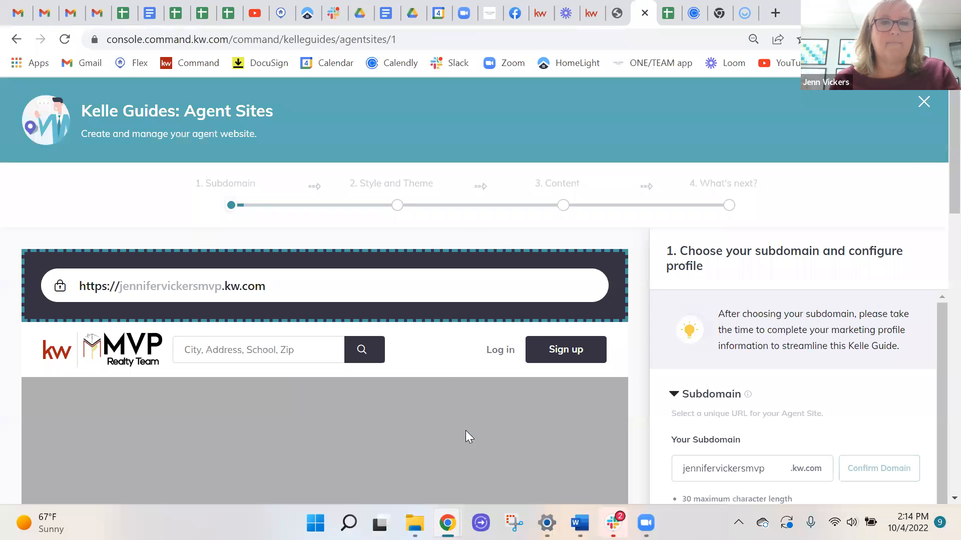
Review the subdomain rules and the Marketing Profile Information fields down to Team or Business Name.
scroll(433, 363, "down", 3)
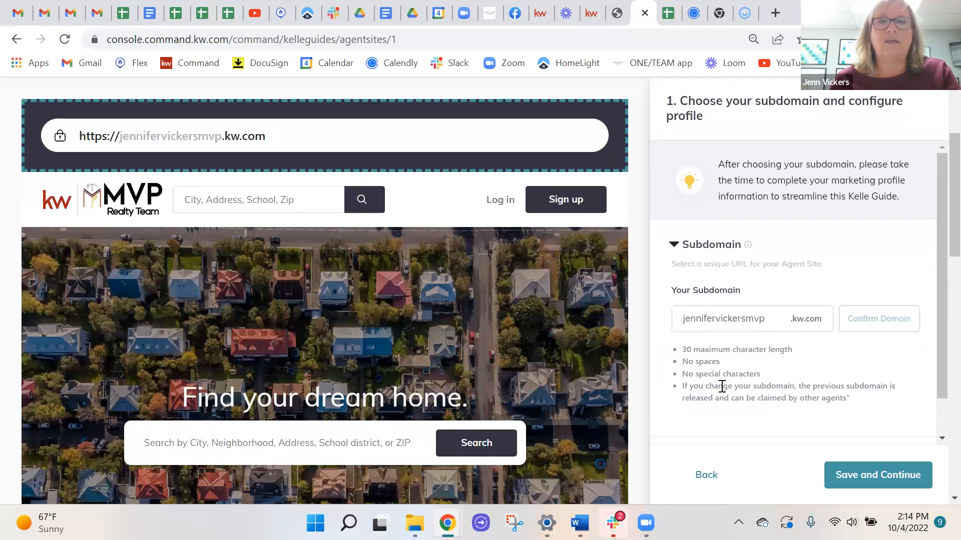
scroll(722, 388, "down", 2)
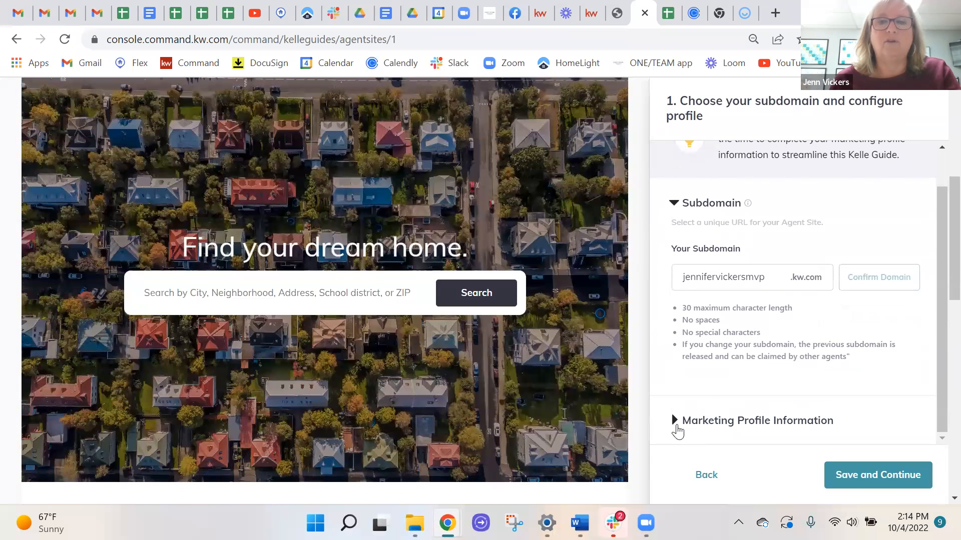
left_click(695, 421)
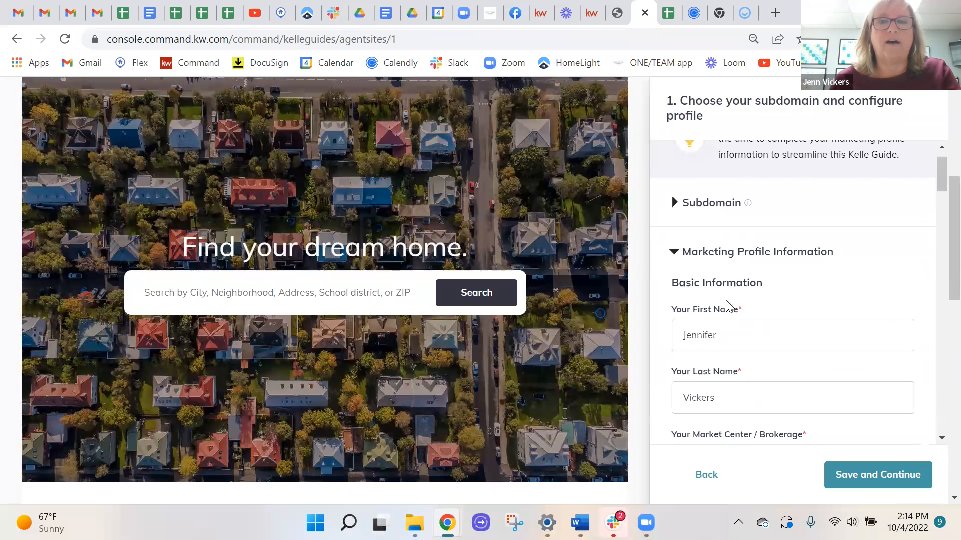
scroll(728, 305, "down", 3)
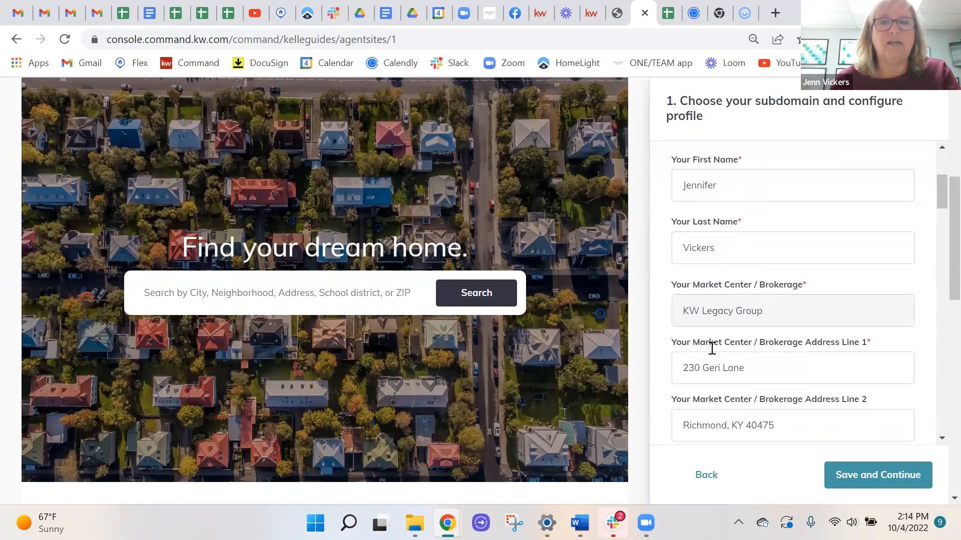
scroll(708, 365, "down", 1)
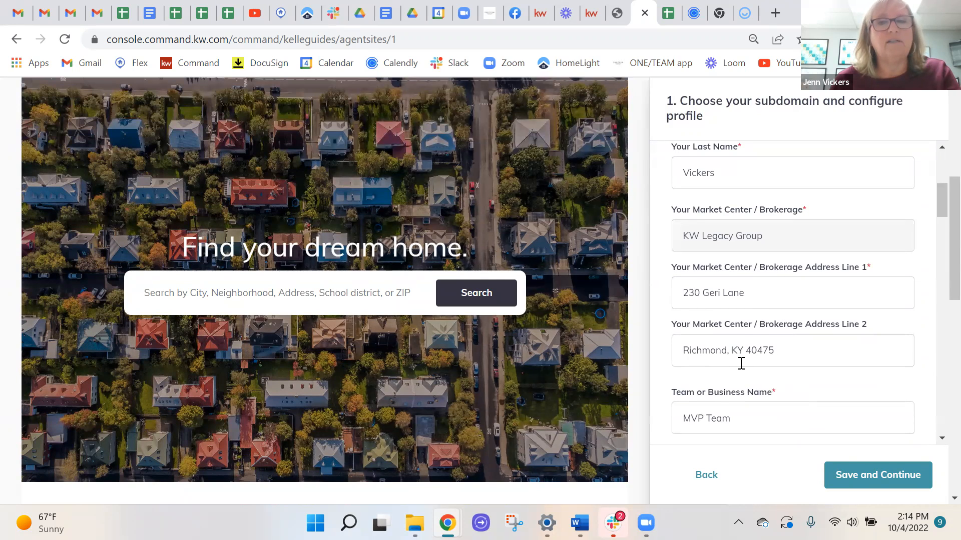
scroll(740, 363, "down", 1)
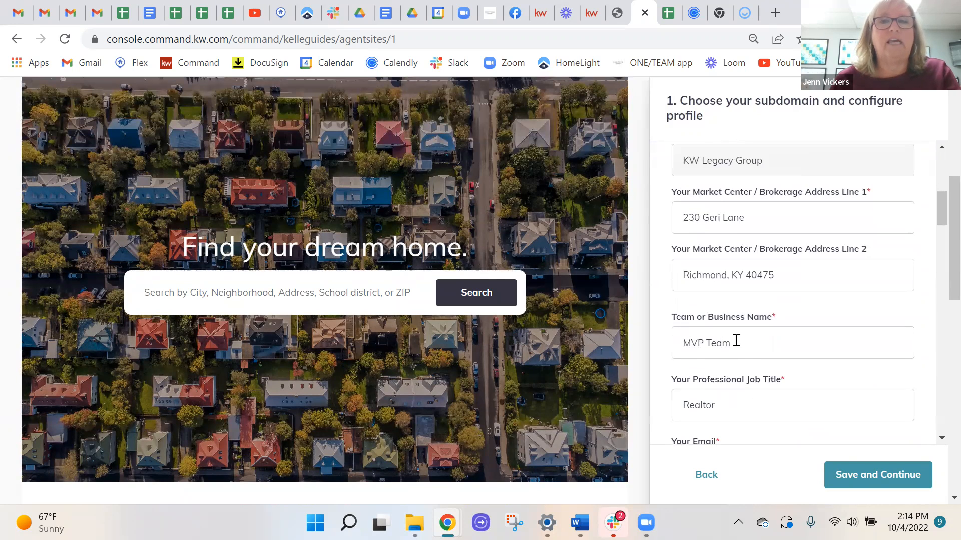
Compare the guide's Team or Business Name field with the team menu label on the live agent site.
left_click(589, 10)
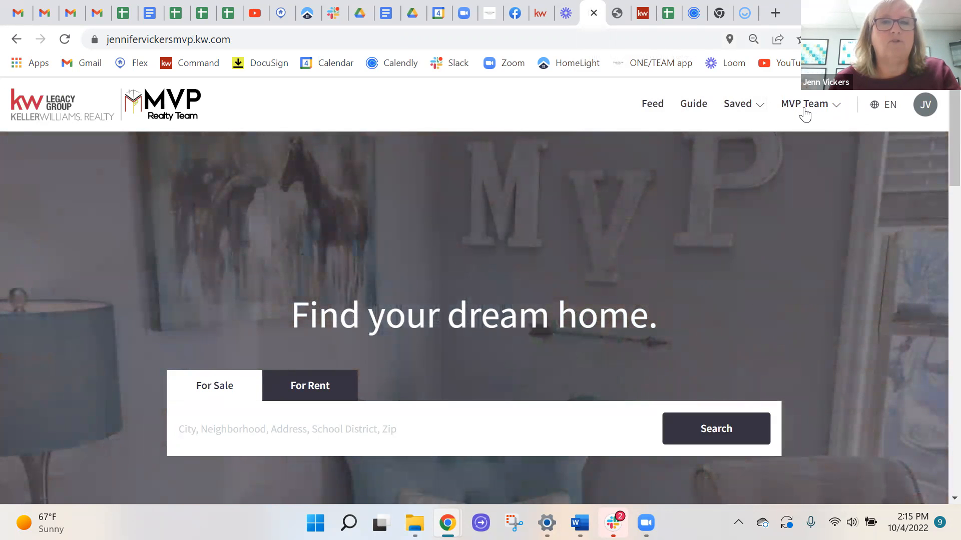
left_click(642, 15)
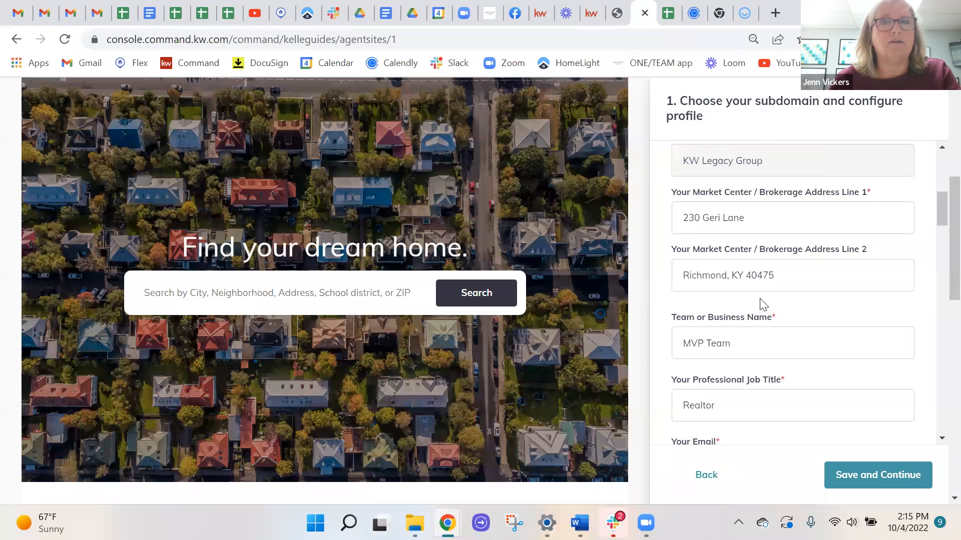
left_click(592, 13)
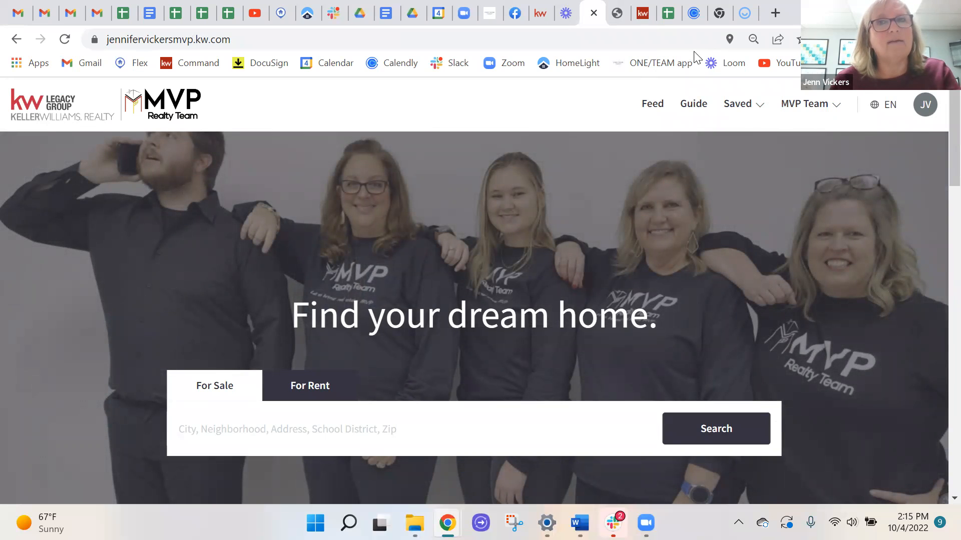
left_click(643, 15)
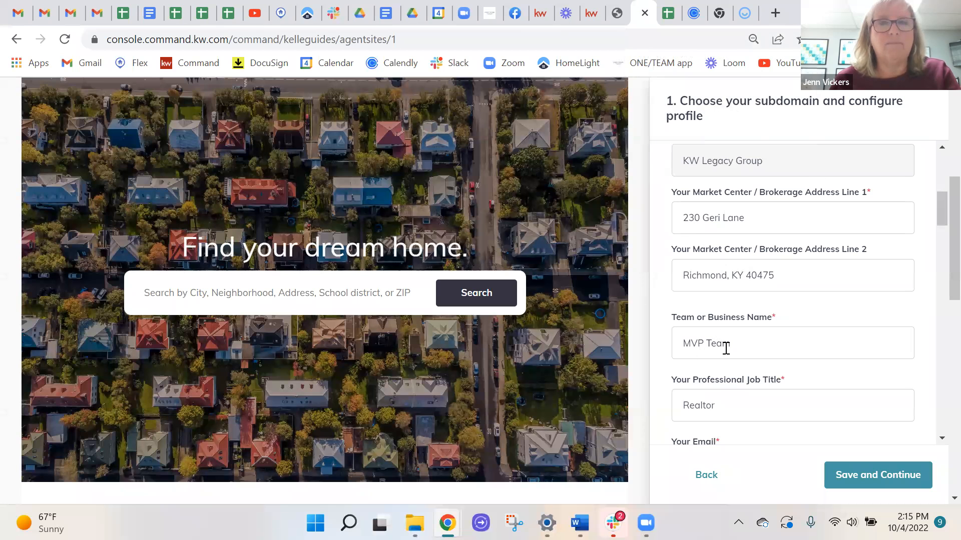
Check the team name in the contact section of the live site's home page, and return to the guide's profile fields.
left_click(586, 13)
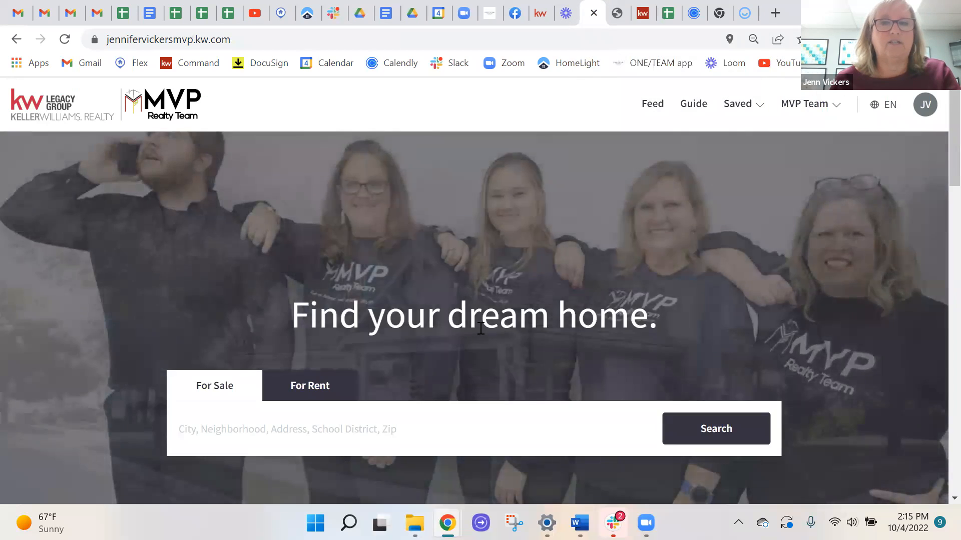
scroll(478, 327, "down", 4)
scroll(477, 323, "down", 10)
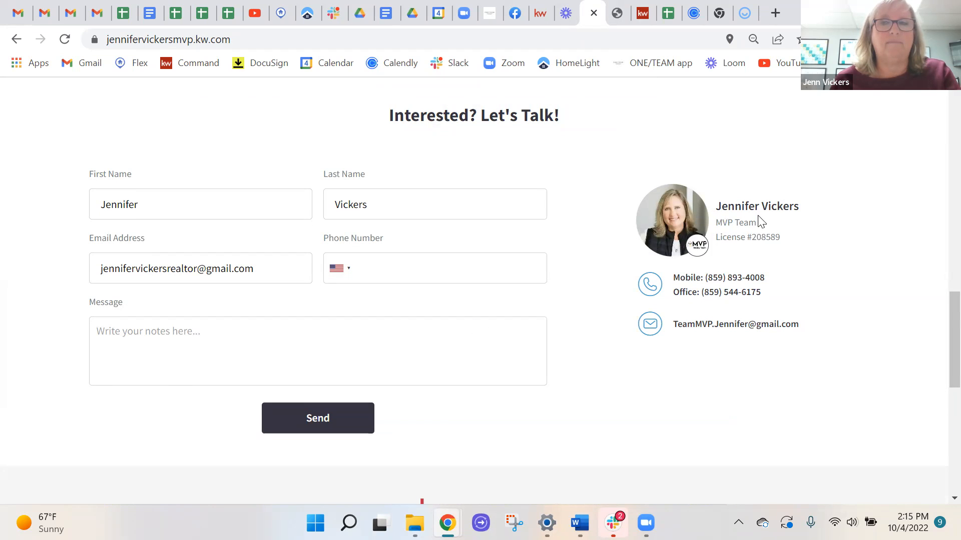
scroll(596, 248, "down", 2)
scroll(600, 200, "up", 12)
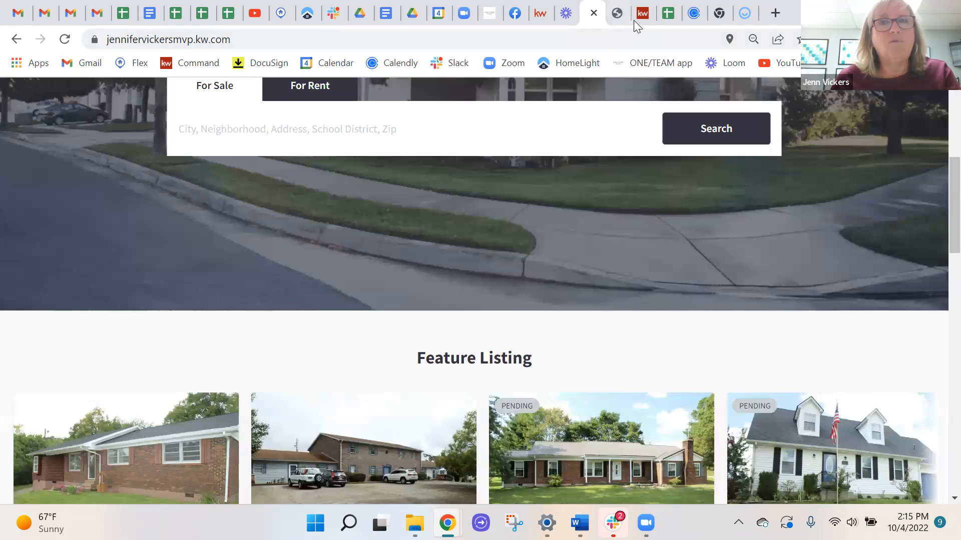
left_click(638, 15)
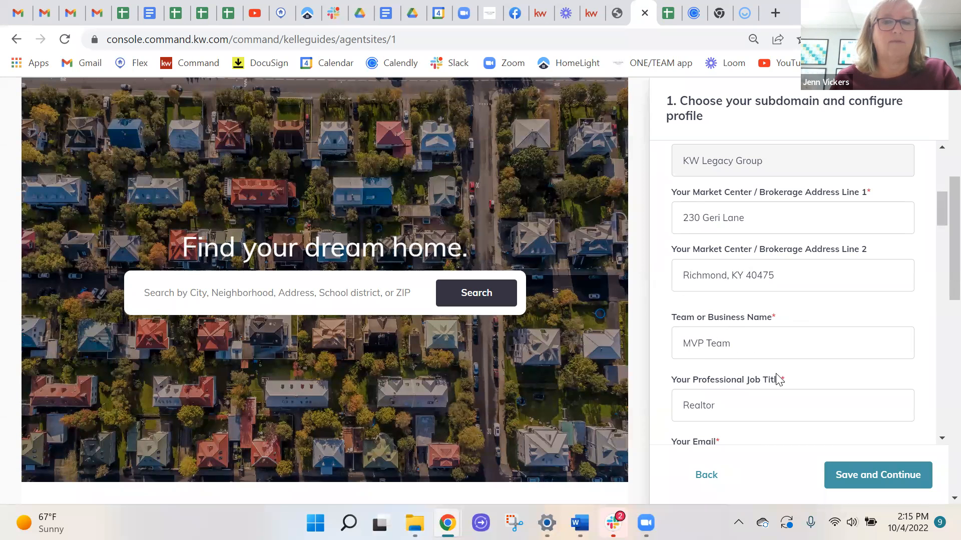
Review the guide's profile fields from Your Professional Job Title through contact details, biography and agent license number.
scroll(821, 390, "down", 3)
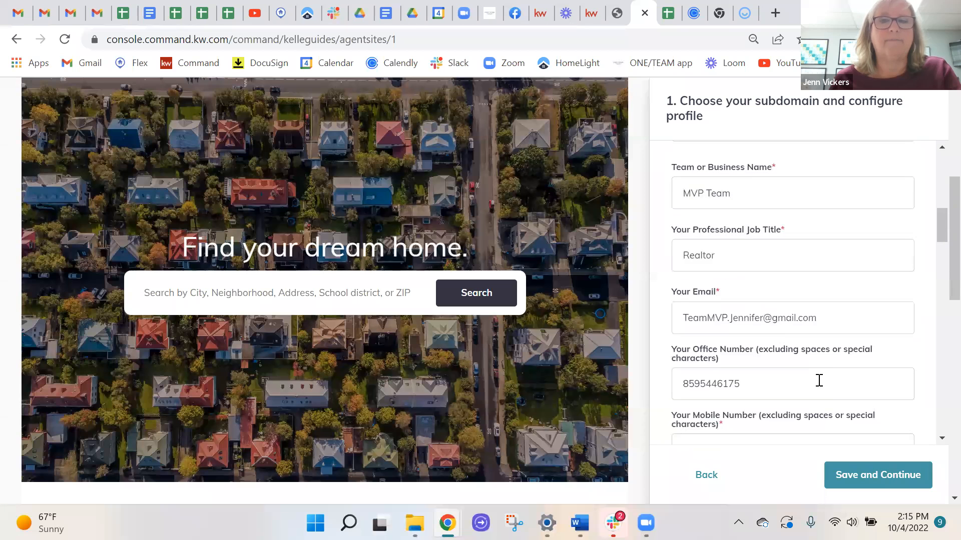
scroll(814, 375, "down", 2)
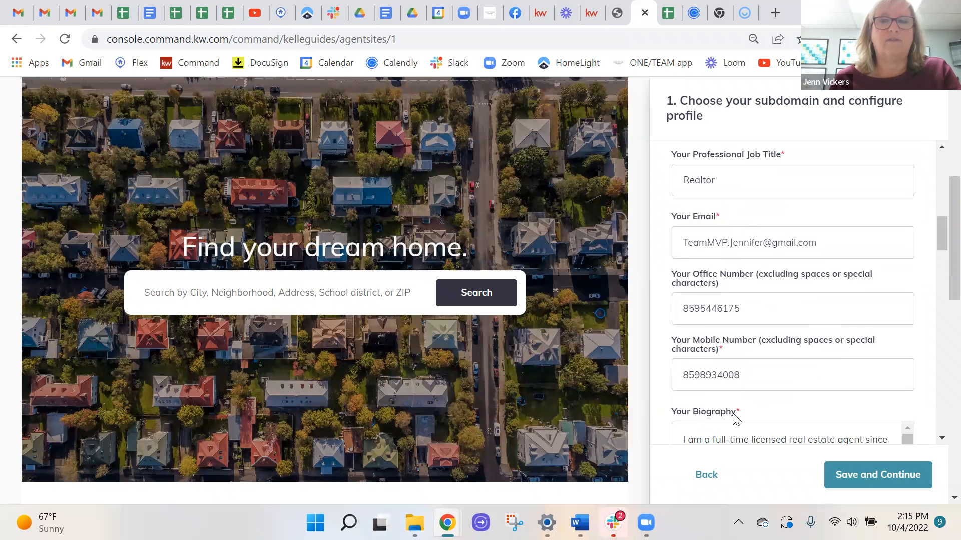
scroll(725, 390, "down", 3)
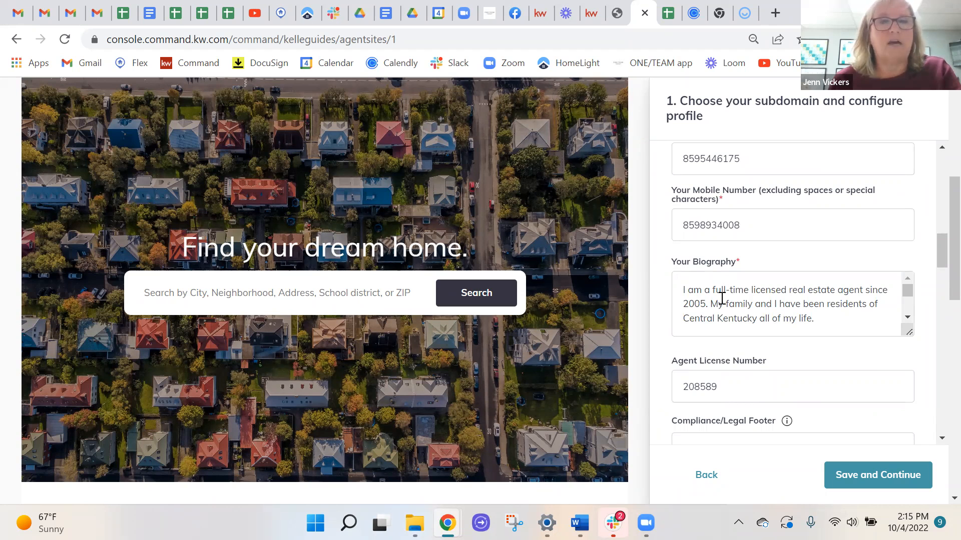
scroll(730, 301, "down", 5)
scroll(730, 300, "up", 6)
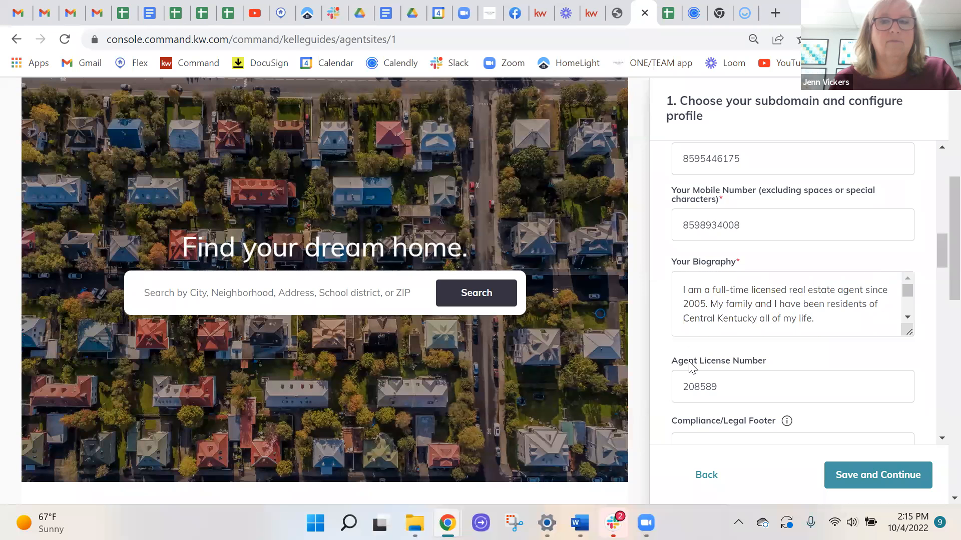
scroll(657, 331, "down", 3)
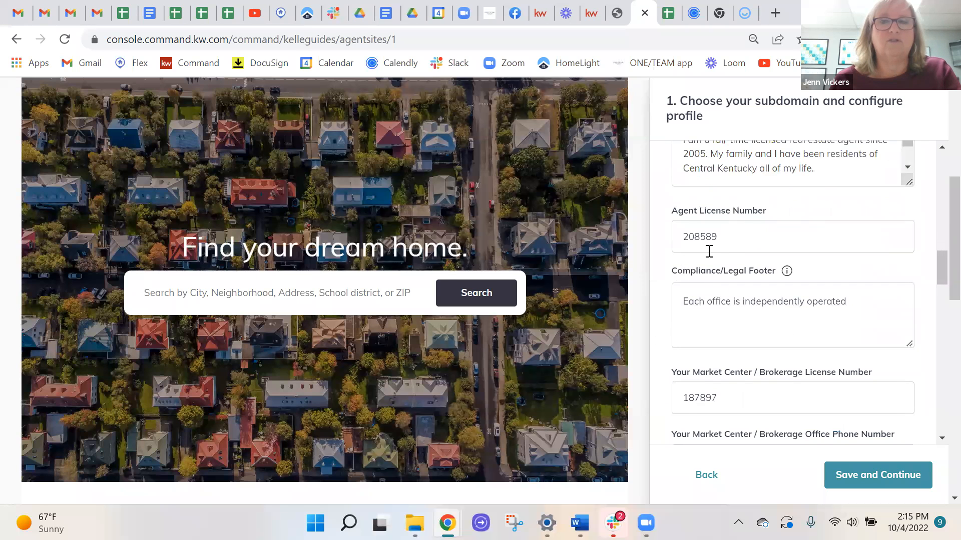
Examine the Compliance/Legal Footer text and compare it with the neighbouring biography and Agent License Number fields.
left_click_drag(682, 299, 871, 295)
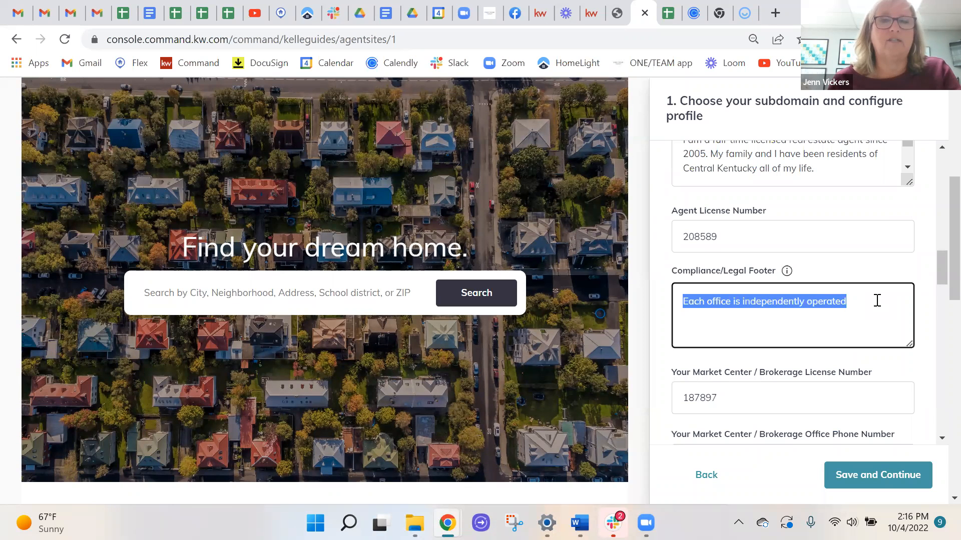
left_click(843, 263)
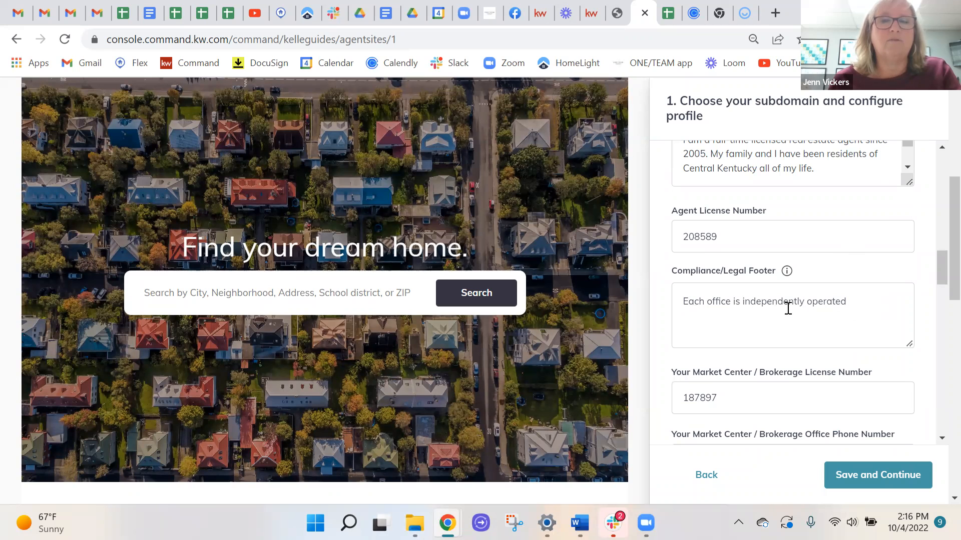
scroll(793, 323, "up", 3)
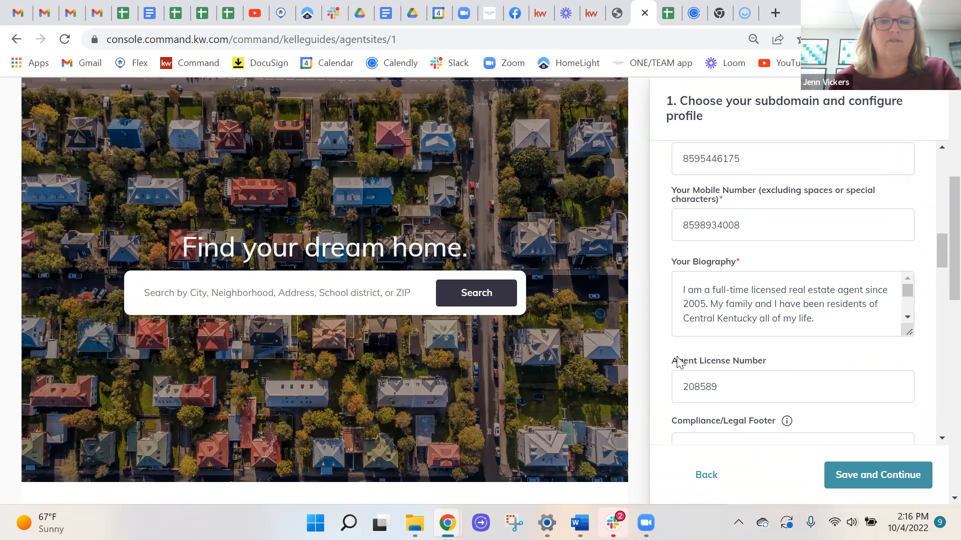
scroll(774, 374, "down", 3)
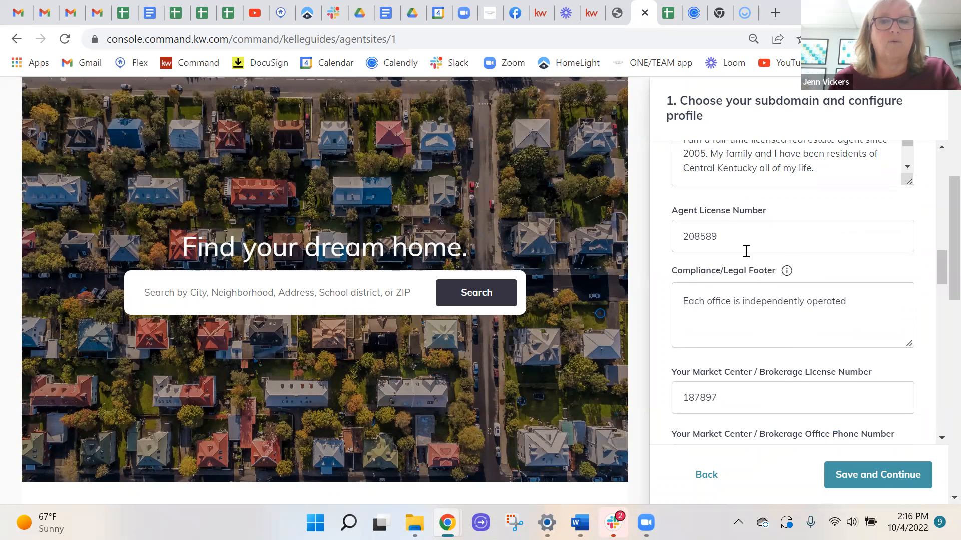
Review the brokerage license and office phone fields, Compliance/Legal Footer Link 1 and the Legal Footer Images upload requirements.
scroll(780, 385, "down", 3)
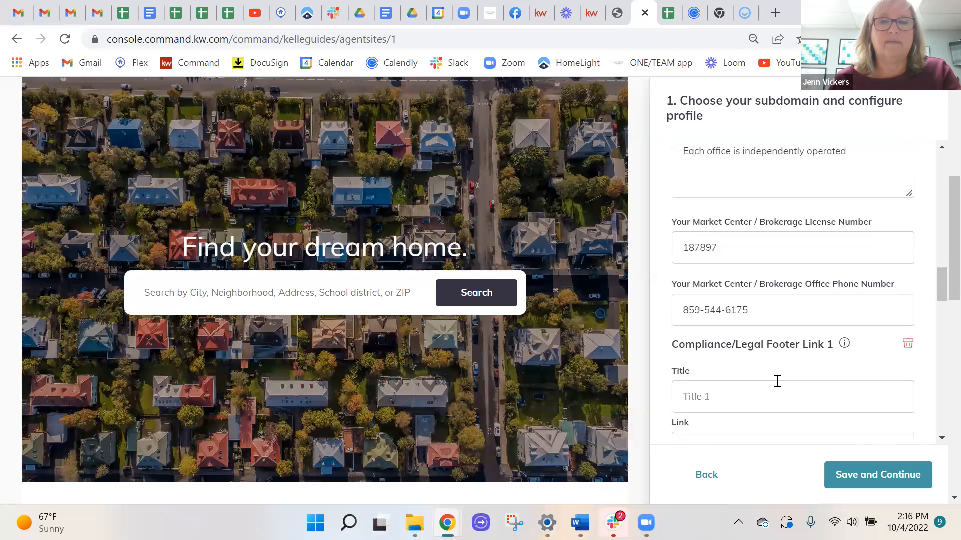
scroll(770, 373, "down", 3)
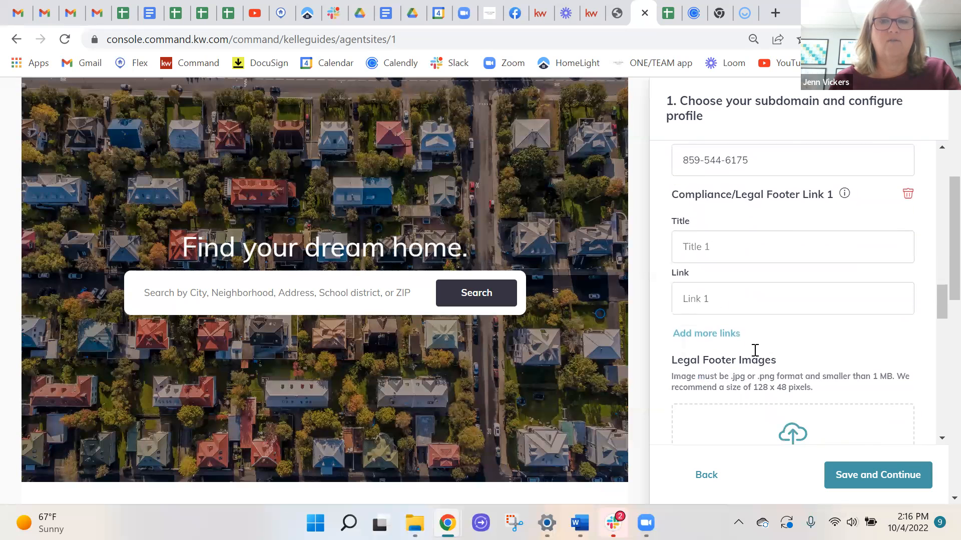
scroll(758, 270, "down", 3)
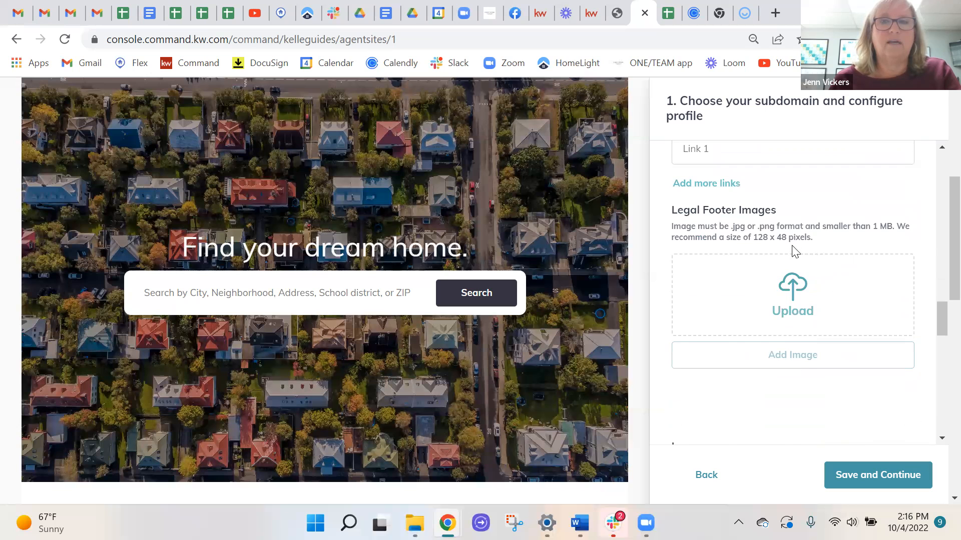
scroll(793, 253, "down", 2)
scroll(795, 270, "down", 3)
scroll(790, 277, "up", 5)
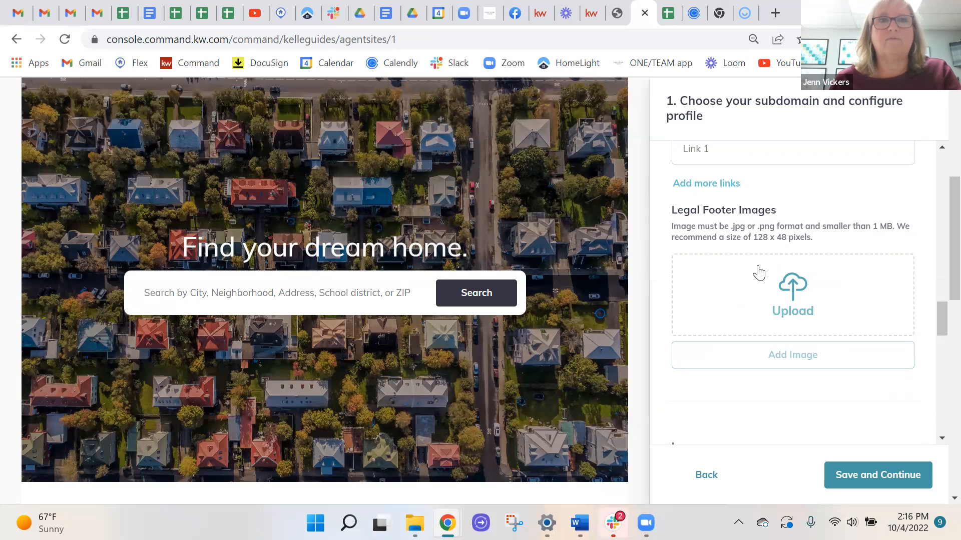
Check the profile picture and logos under Imagery, and save the profile to continue to Style and Theme.
scroll(726, 401, "down", 5)
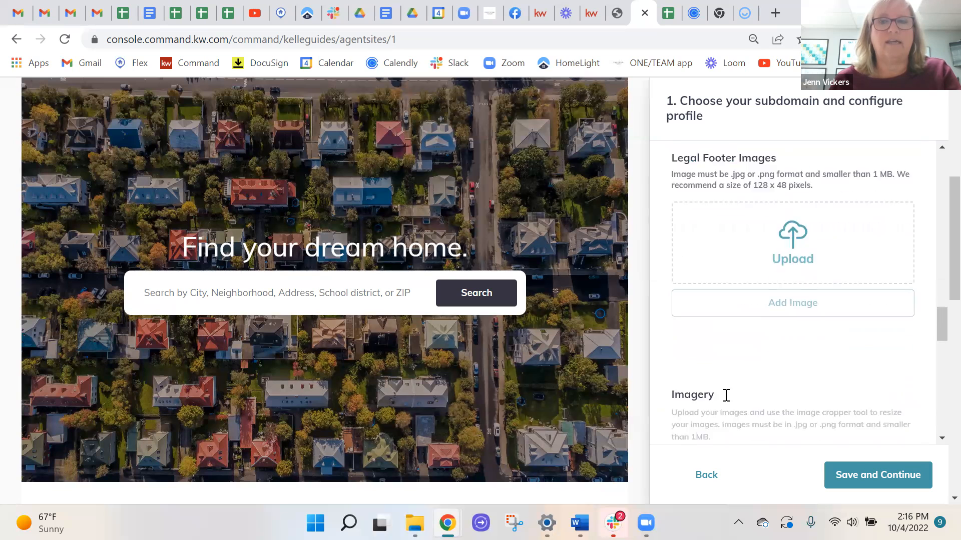
scroll(745, 340, "down", 2)
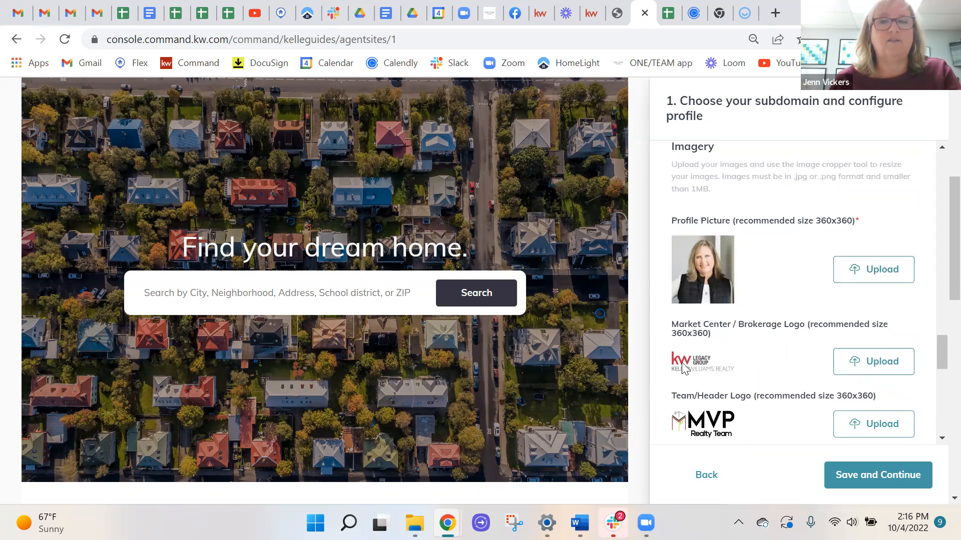
scroll(734, 335, "down", 2)
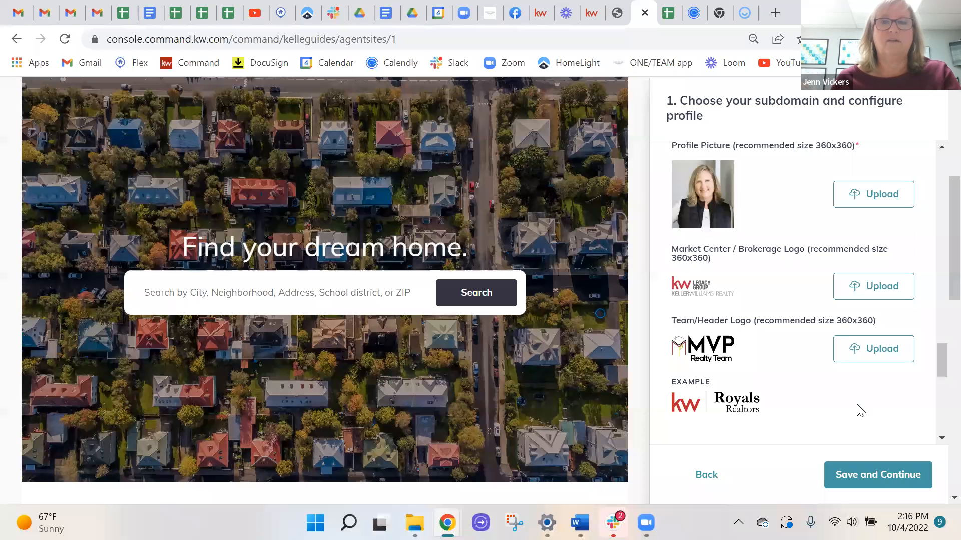
left_click(888, 478)
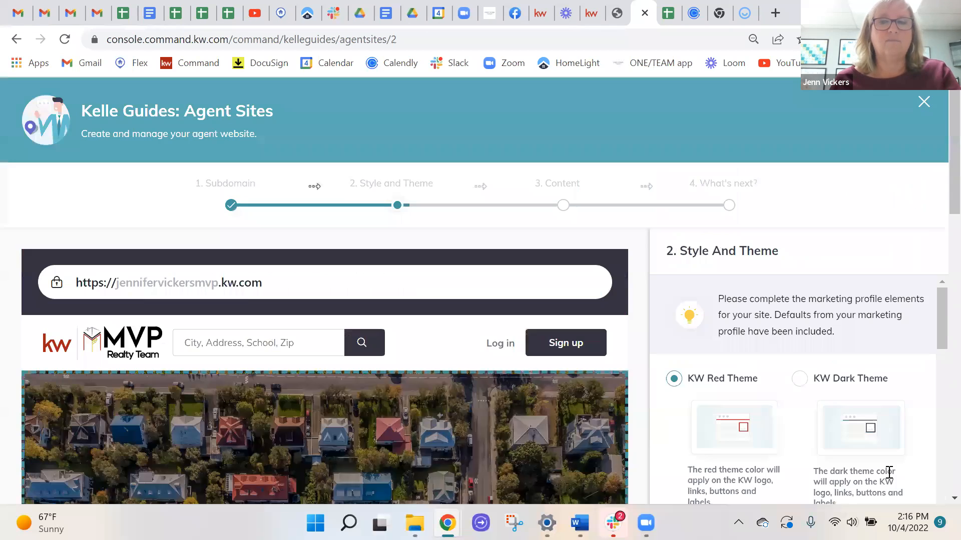
Try the KW Dark Theme on the site preview and switch back to the KW Red Theme.
scroll(785, 347, "down", 1)
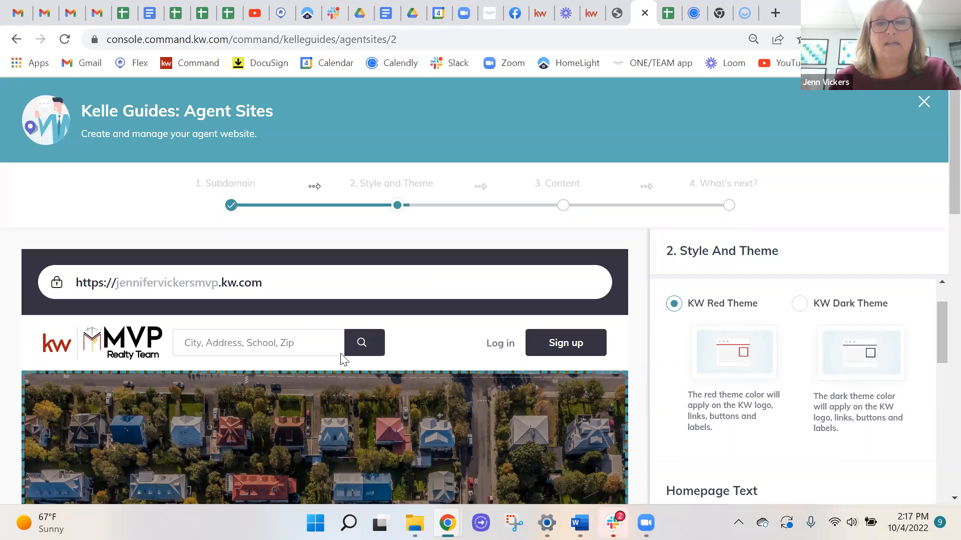
left_click(799, 303)
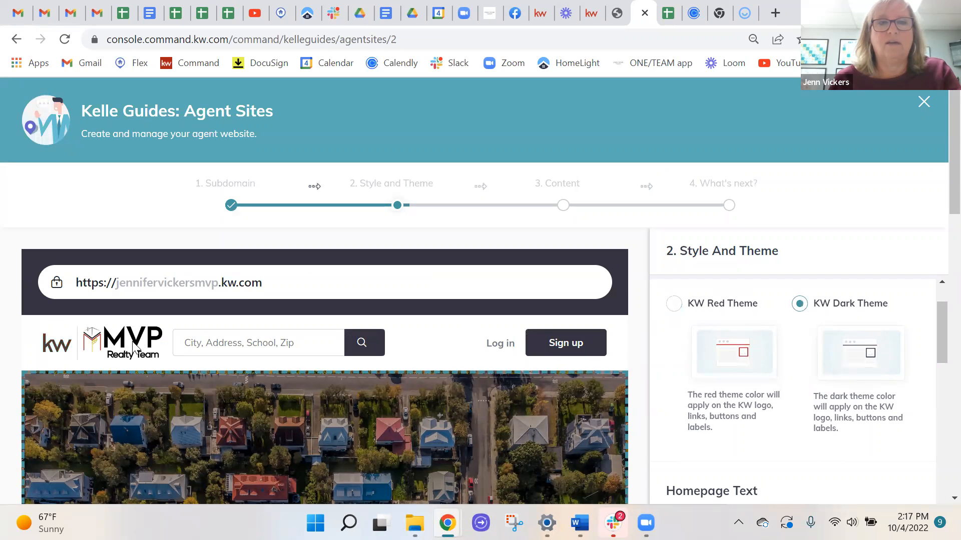
scroll(418, 387, "down", 5)
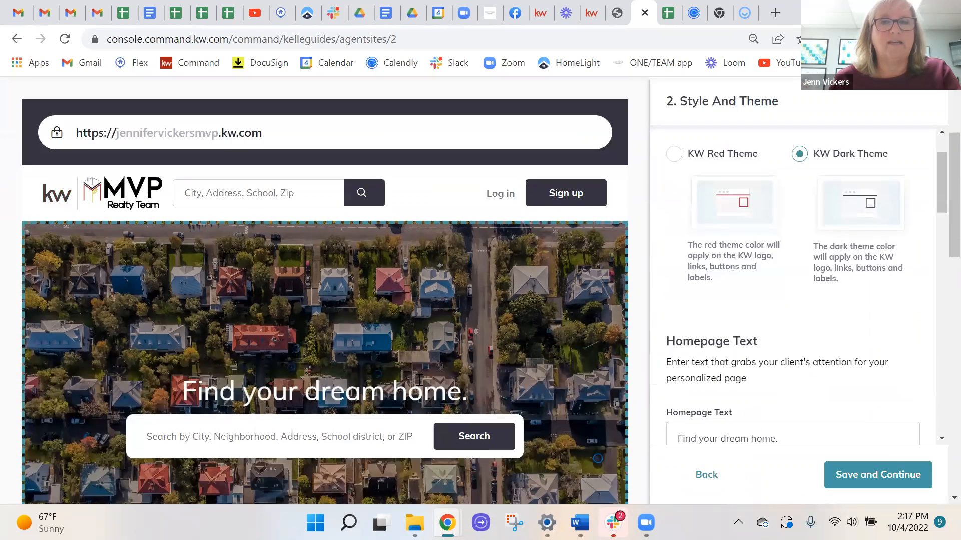
left_click(674, 154)
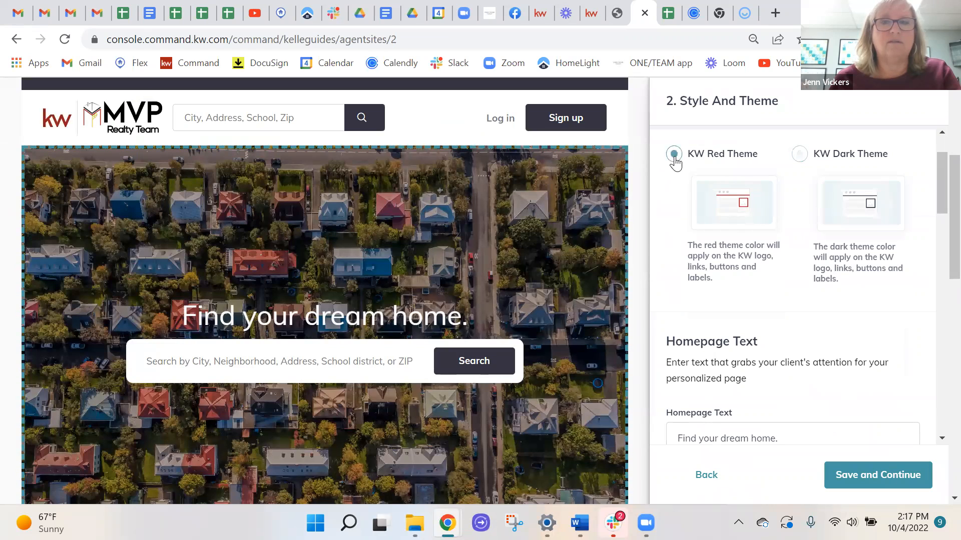
scroll(400, 242, "up", 1)
scroll(404, 249, "down", 5)
scroll(407, 255, "up", 10)
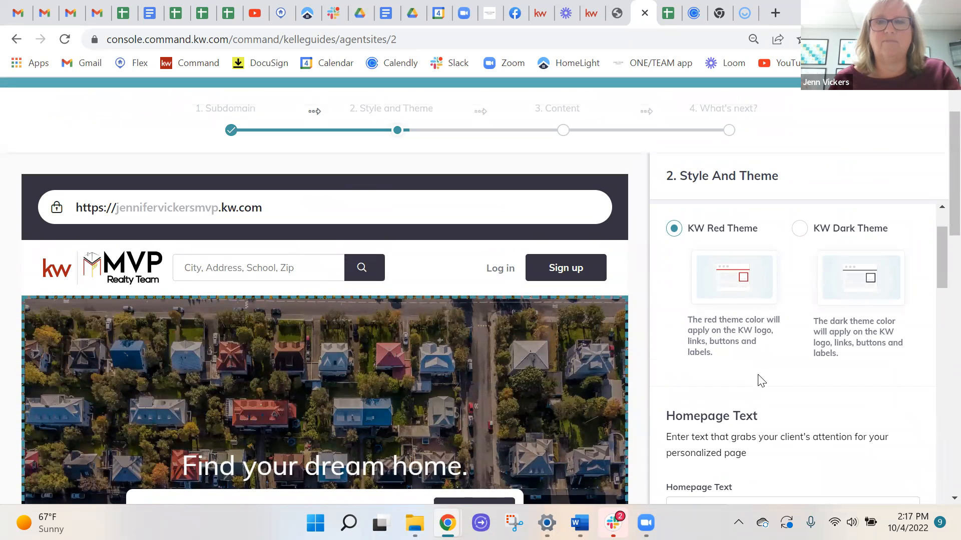
Compare the Homepage Text field with the headline shown in the site preview.
scroll(800, 388, "down", 1)
scroll(798, 387, "down", 4)
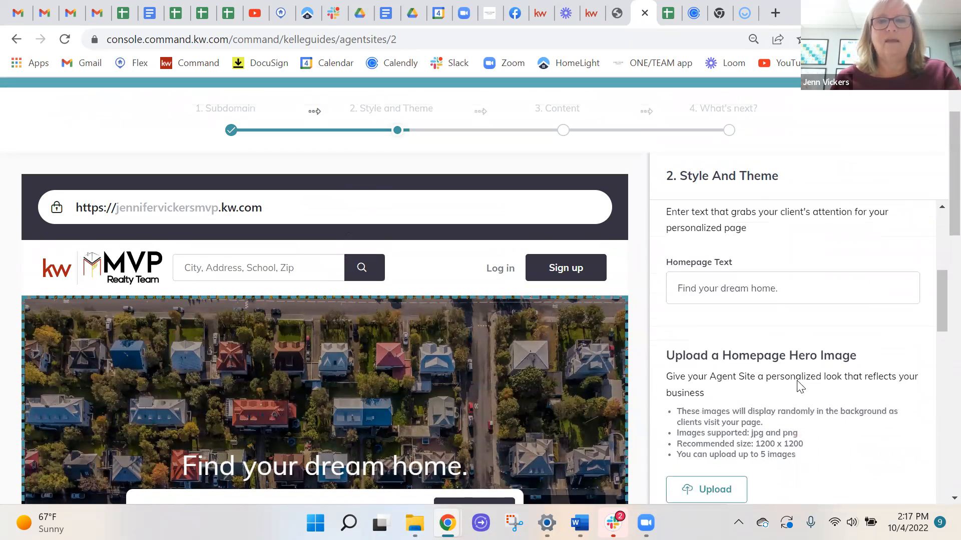
left_click_drag(792, 285, 291, 424)
scroll(473, 416, "down", 1)
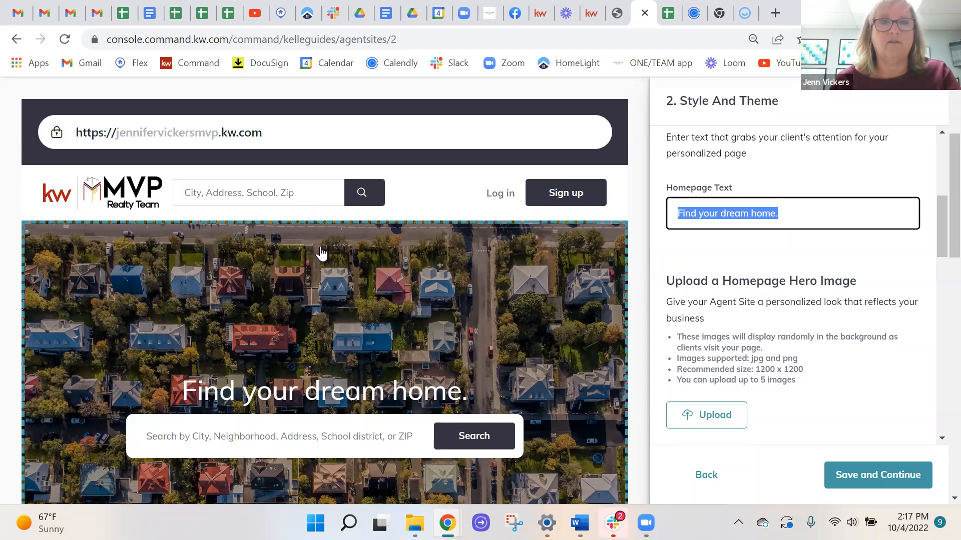
Review the Homepage Hero Image upload requirements and the uploaded images down to the last one.
scroll(847, 326, "down", 3)
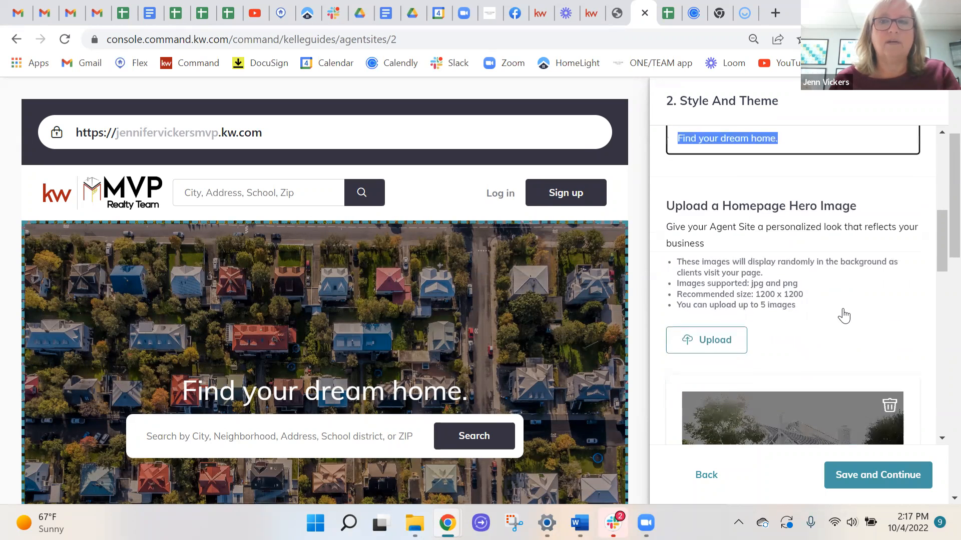
scroll(845, 263, "down", 3)
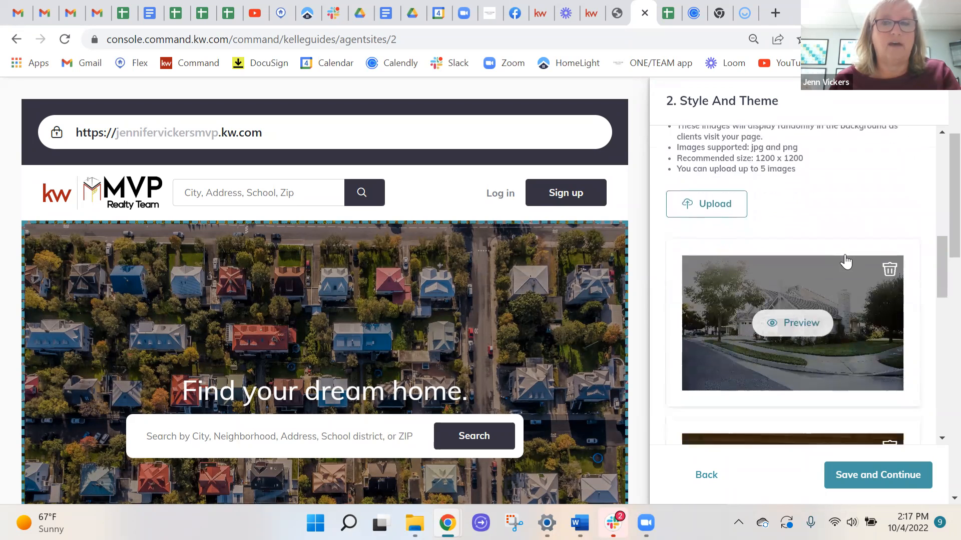
scroll(846, 272, "down", 2)
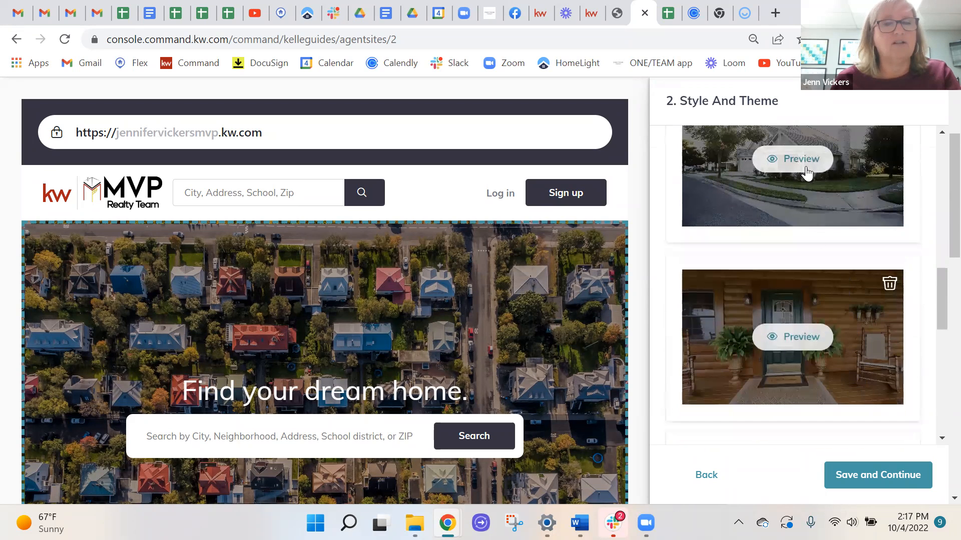
scroll(830, 176, "down", 6)
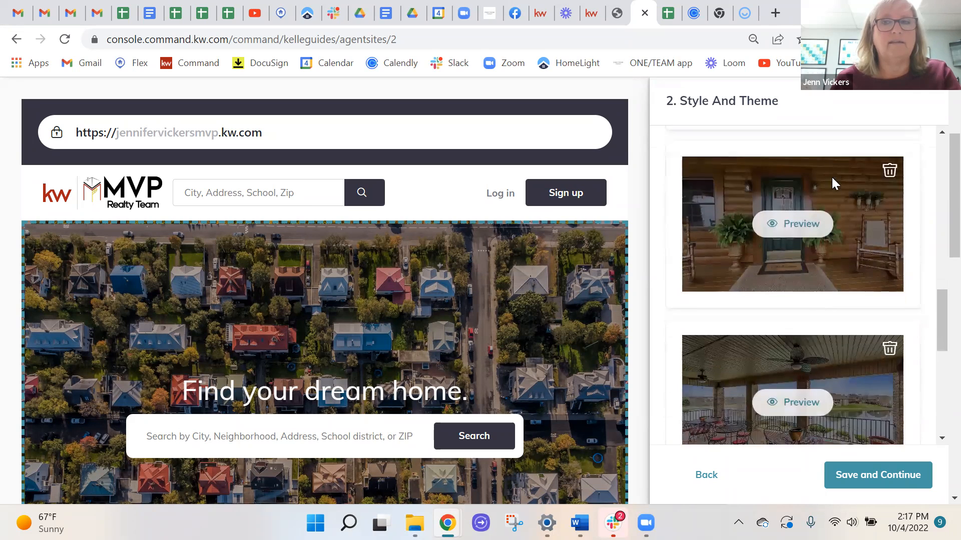
scroll(844, 335, "down", 5)
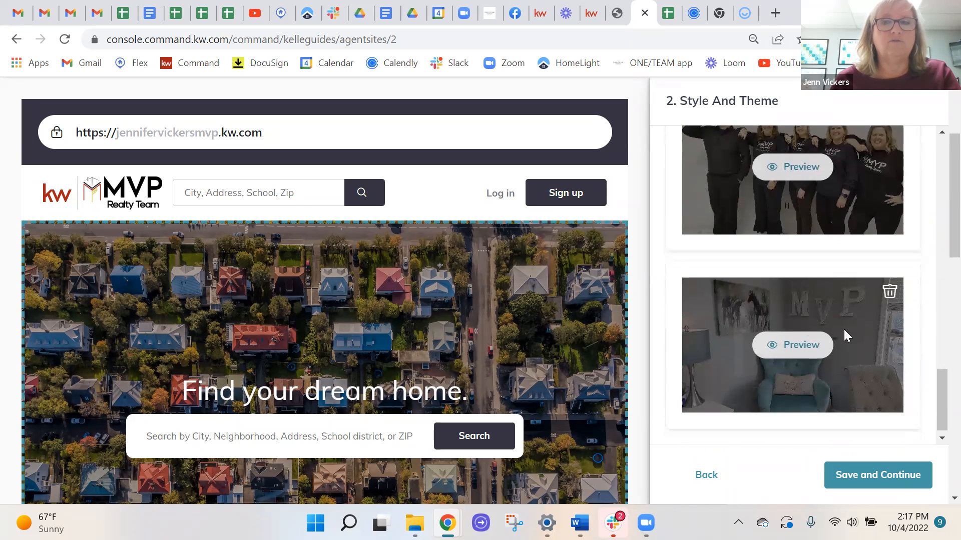
Compare the uploaded team photo with the preview's hero area, and look over the last hero image and contact section.
scroll(843, 327, "up", 3)
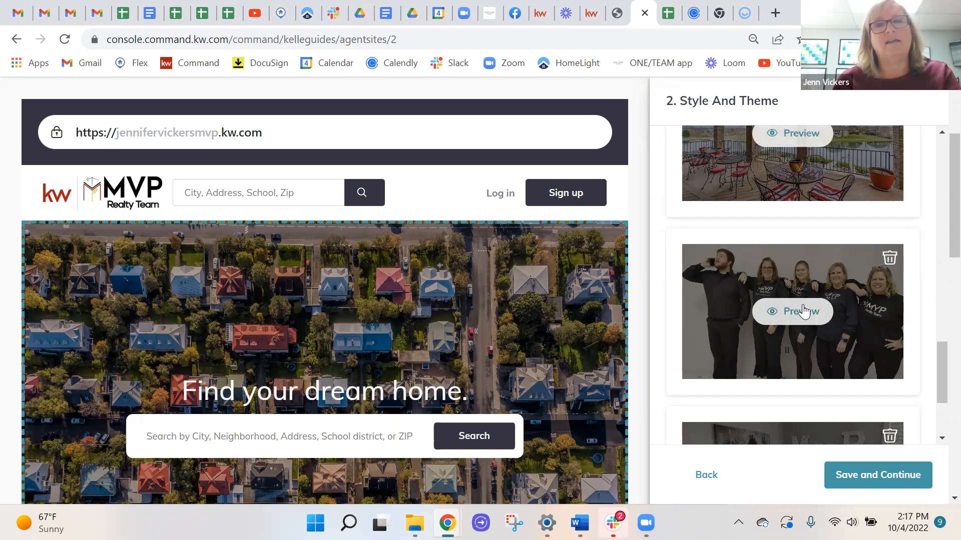
scroll(634, 302, "down", 2)
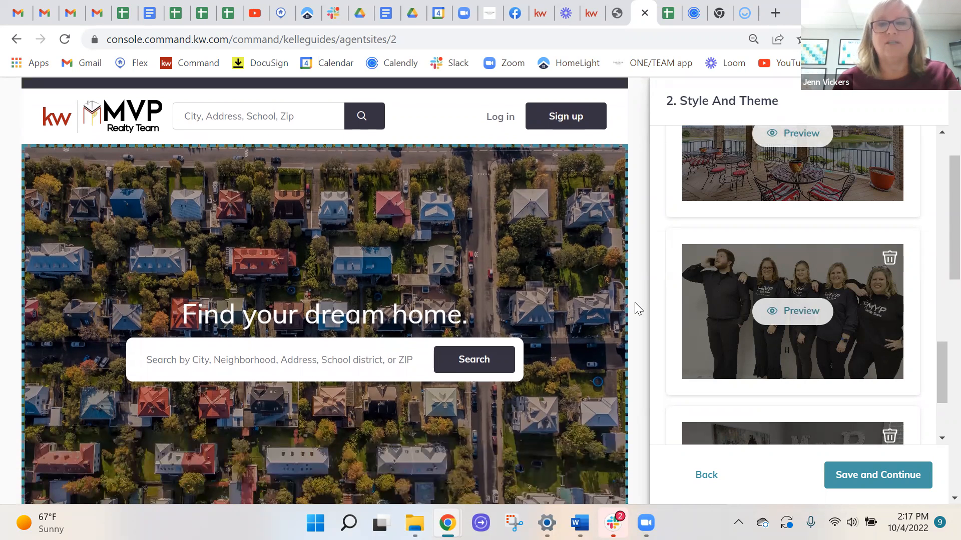
scroll(635, 302, "down", 2)
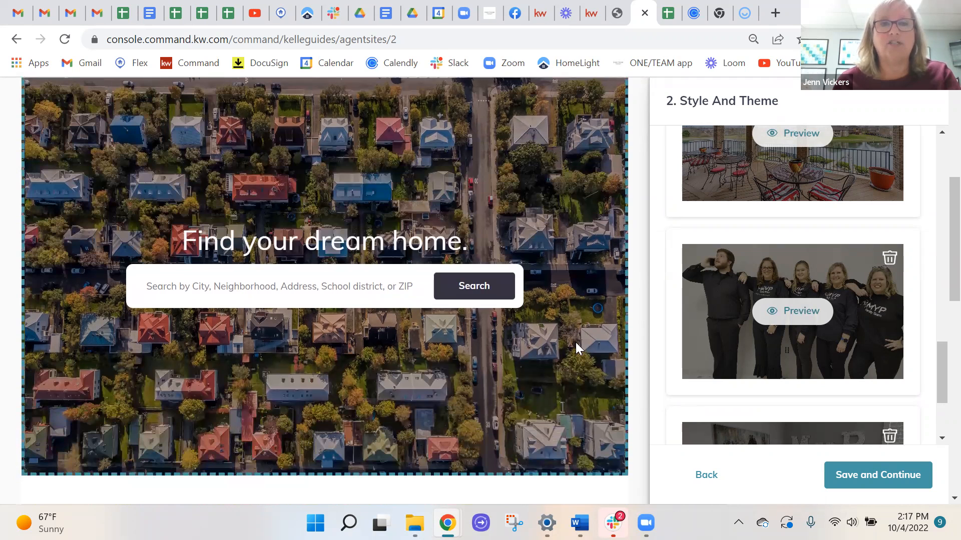
scroll(541, 278, "up", 2)
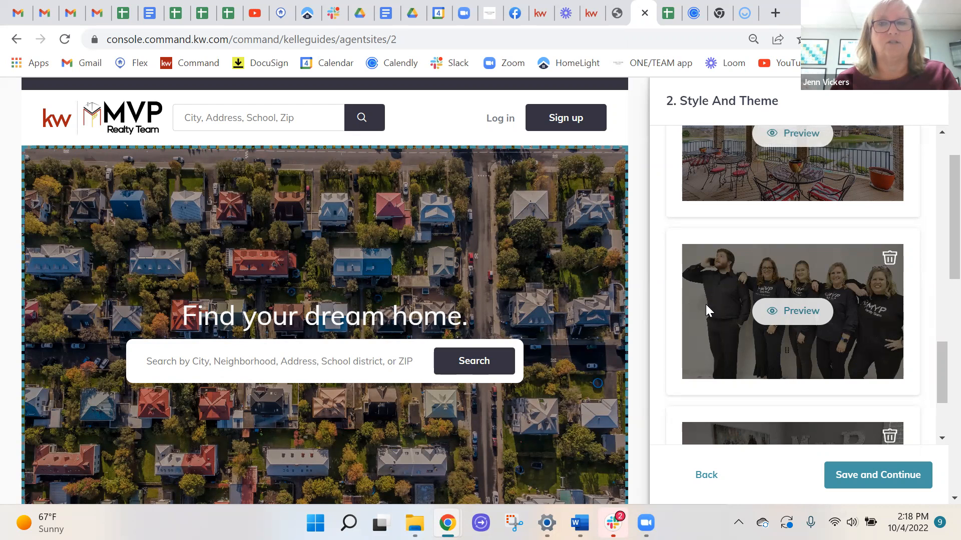
scroll(713, 305, "down", 3)
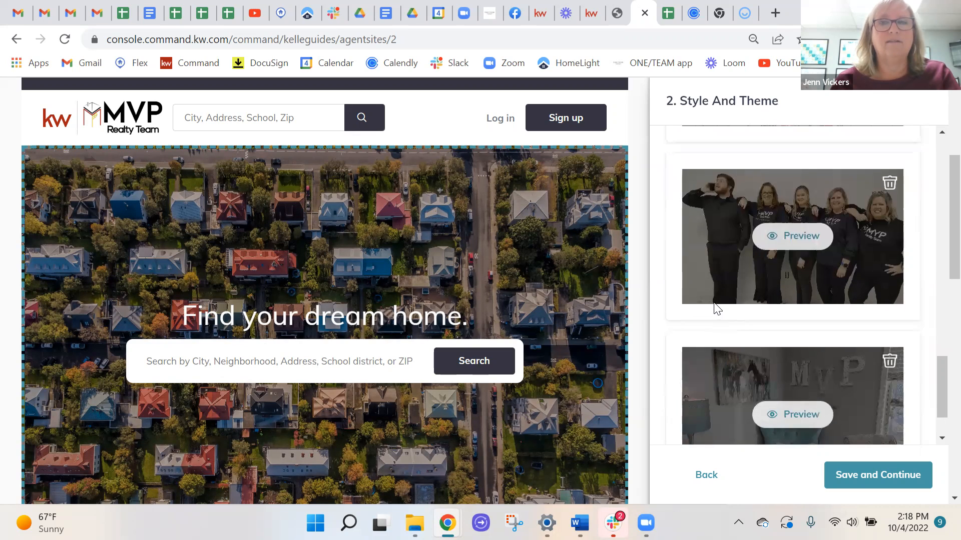
scroll(712, 270, "down", 5)
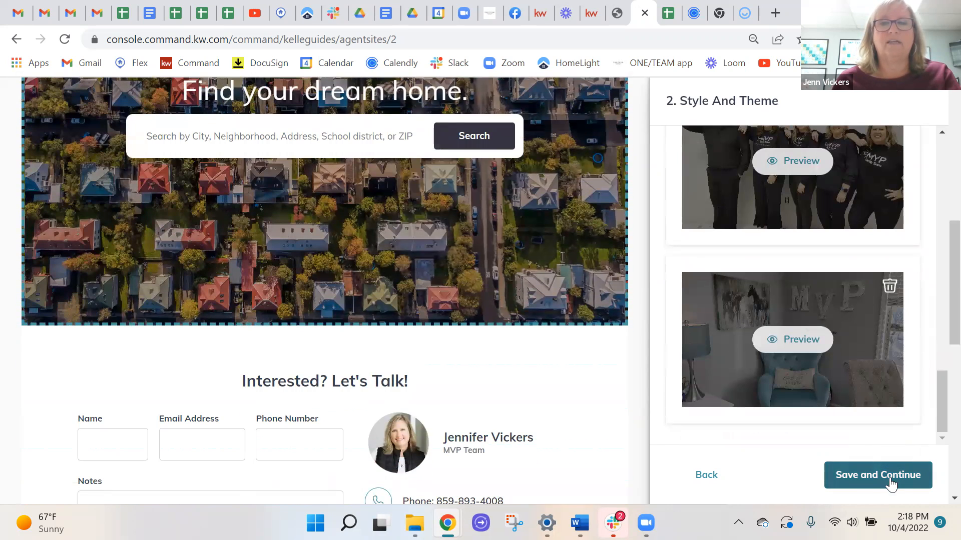
Save the style and theme settings, and check the page order in the content step's Navigation section.
left_click(864, 485)
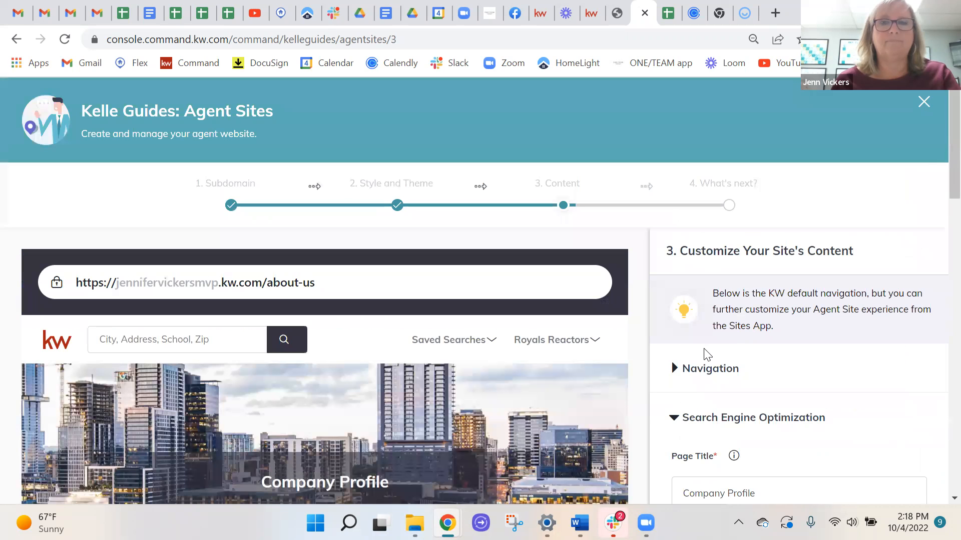
scroll(768, 349, "down", 1)
scroll(769, 325, "down", 1)
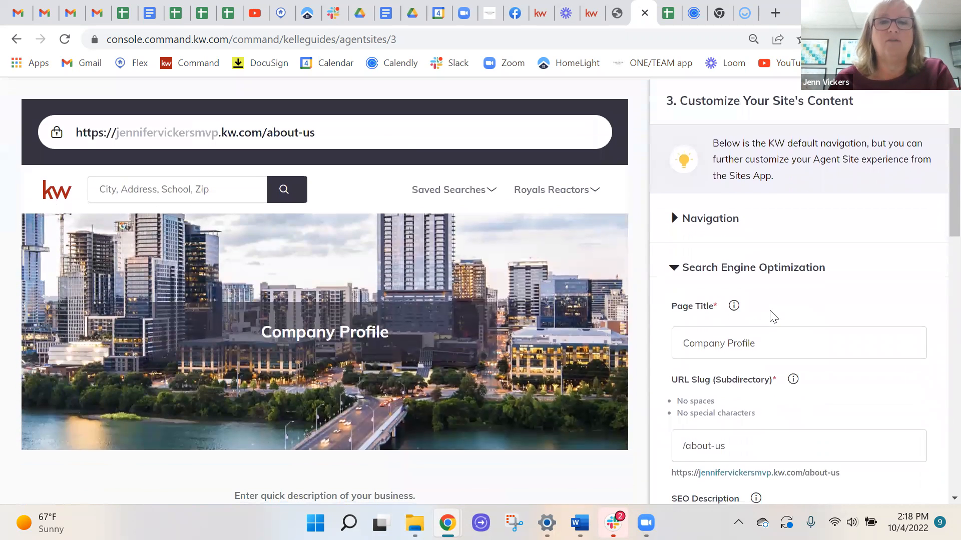
left_click(699, 224)
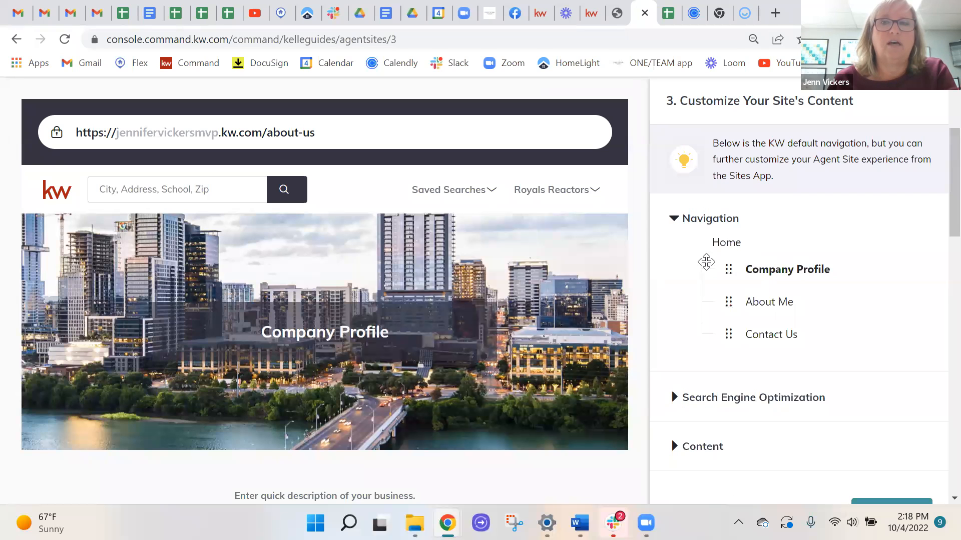
left_click(702, 223)
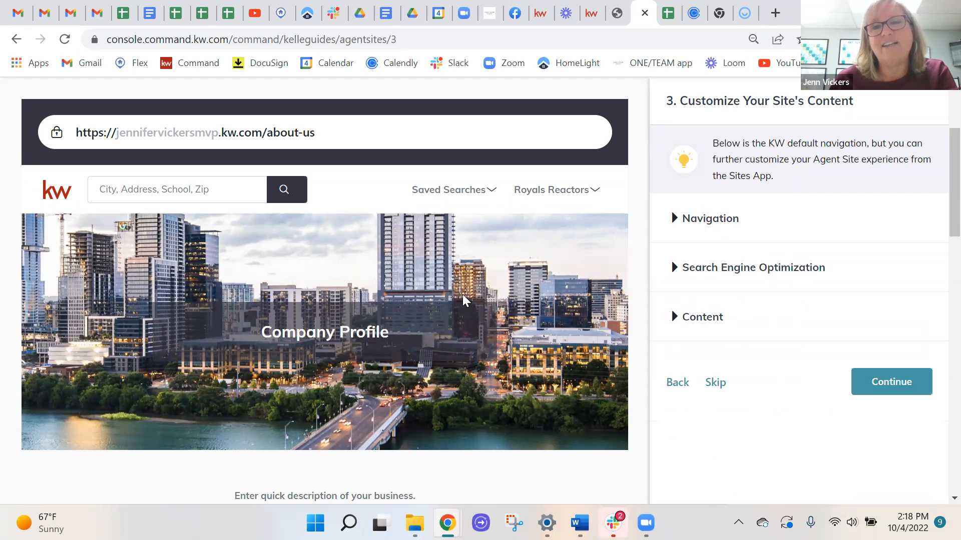
Look over the Company Profile page preview and its Search Engine Optimization fields down to the SEO Description.
scroll(462, 296, "down", 6)
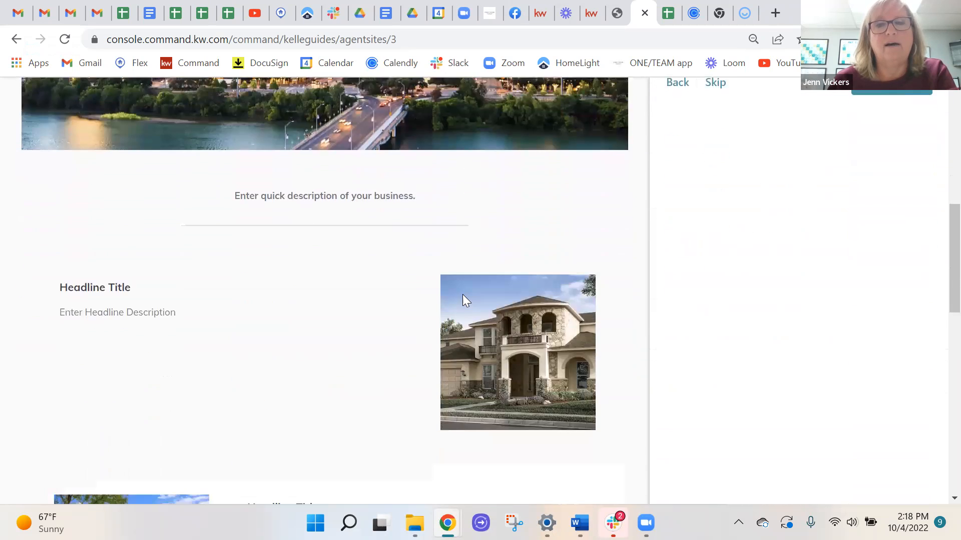
scroll(462, 295, "up", 3)
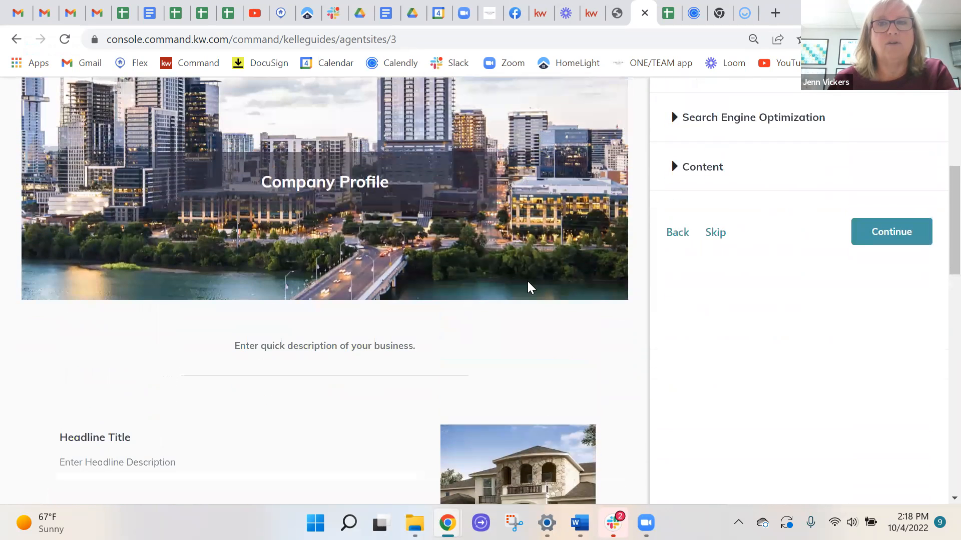
scroll(770, 315, "up", 3)
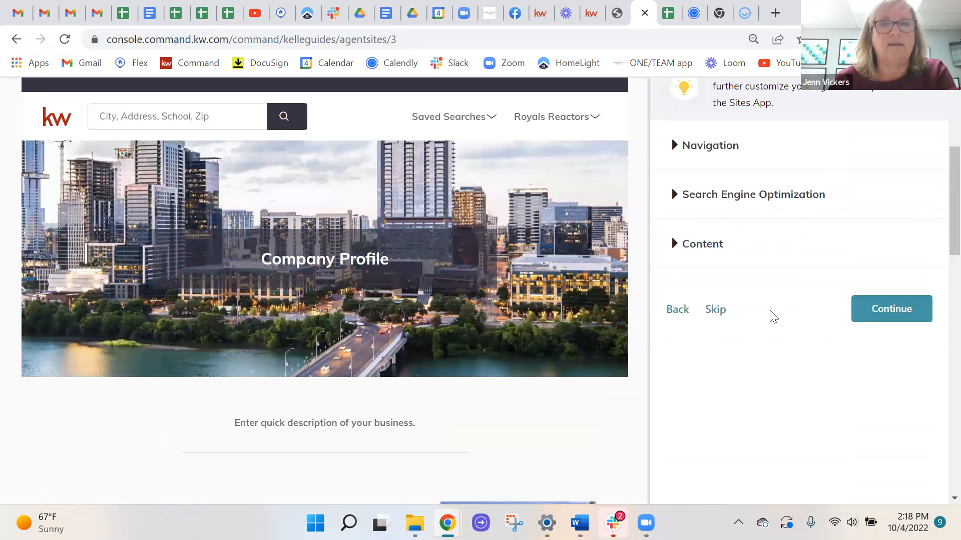
left_click(676, 270)
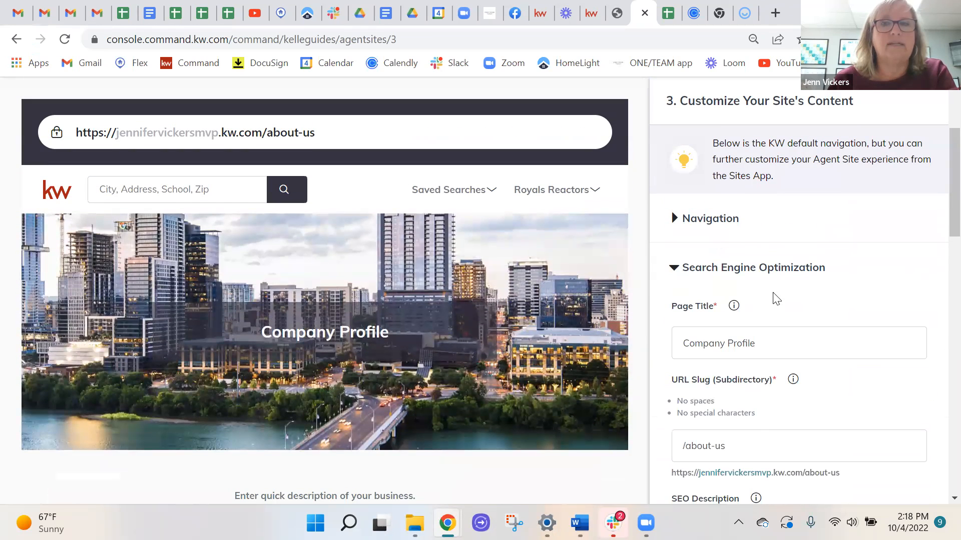
scroll(828, 324, "down", 2)
scroll(729, 304, "down", 4)
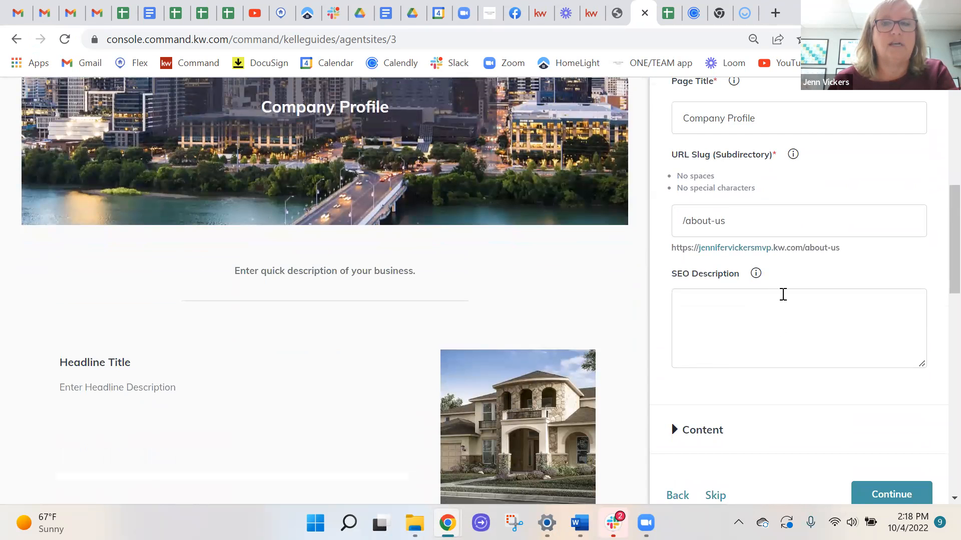
Compare the Company Profile content fields for both sections and the footer with the preview, and skip customizing this page.
left_click(696, 431)
scroll(739, 316, "down", 5)
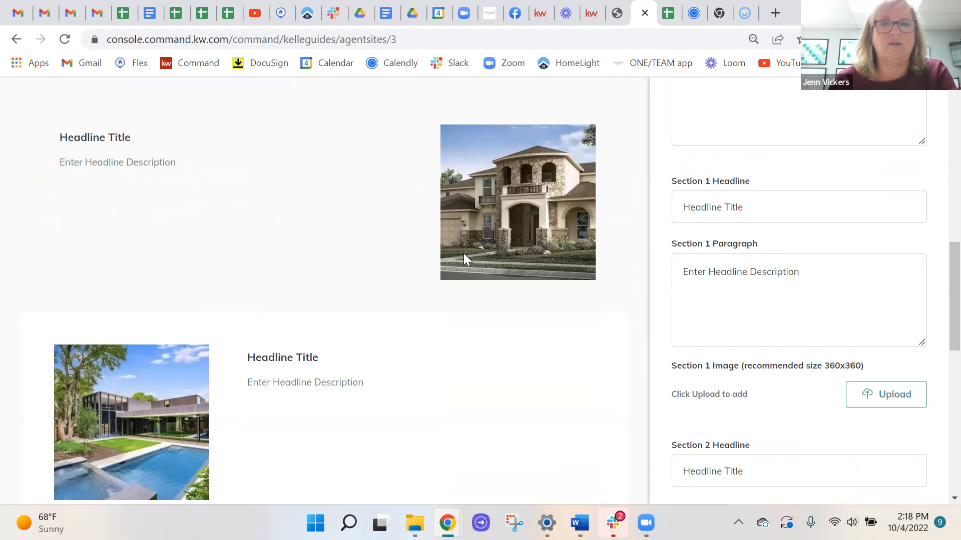
scroll(435, 360, "down", 5)
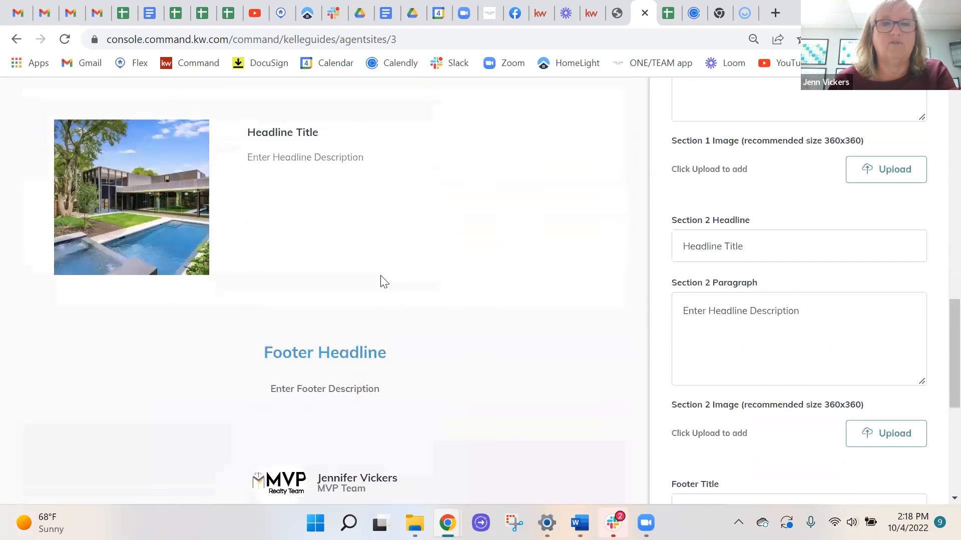
scroll(833, 299, "down", 3)
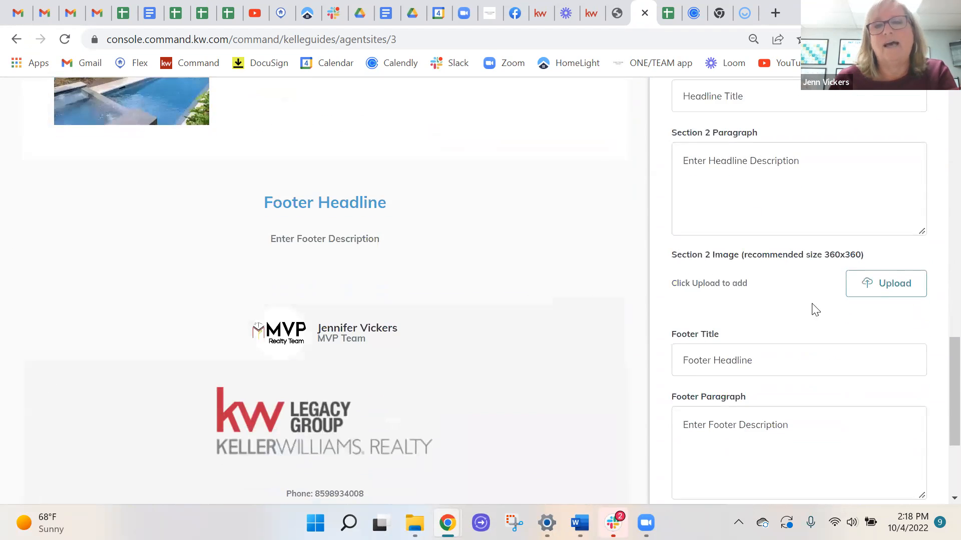
scroll(806, 315, "down", 2)
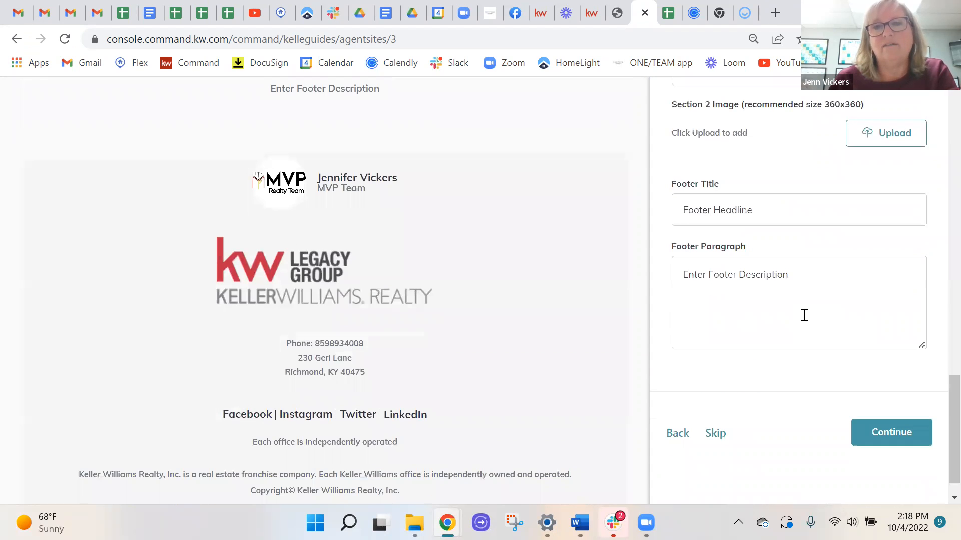
scroll(804, 315, "up", 10)
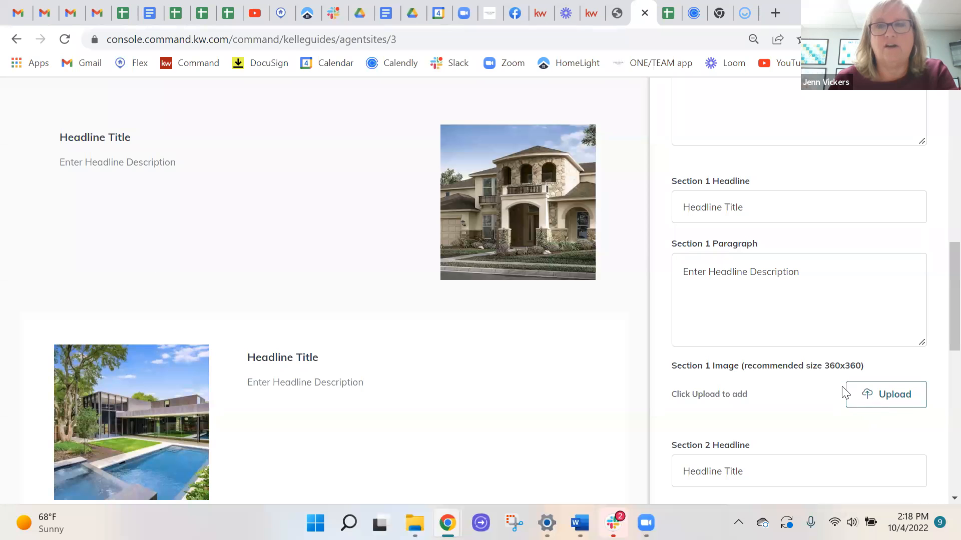
scroll(833, 381, "down", 2)
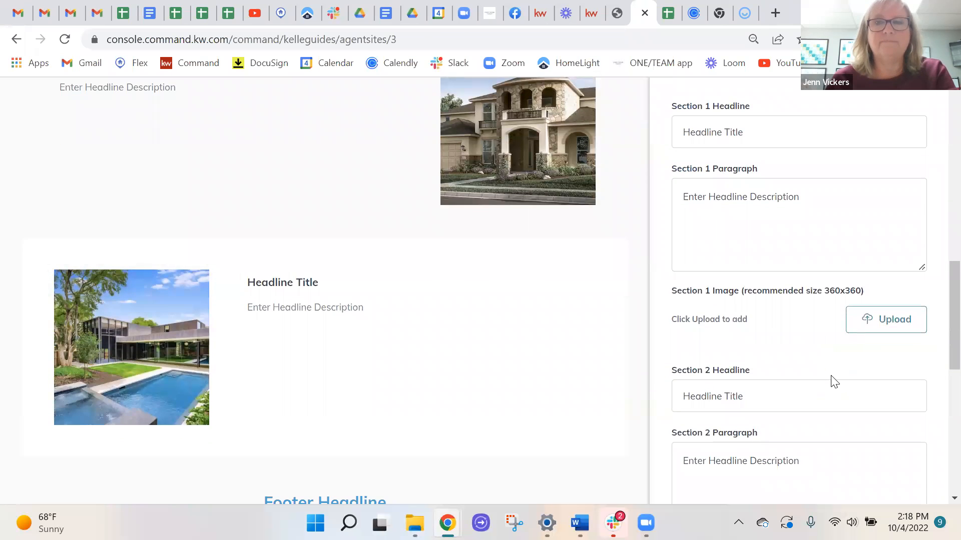
scroll(830, 376, "down", 6)
scroll(830, 374, "down", 4)
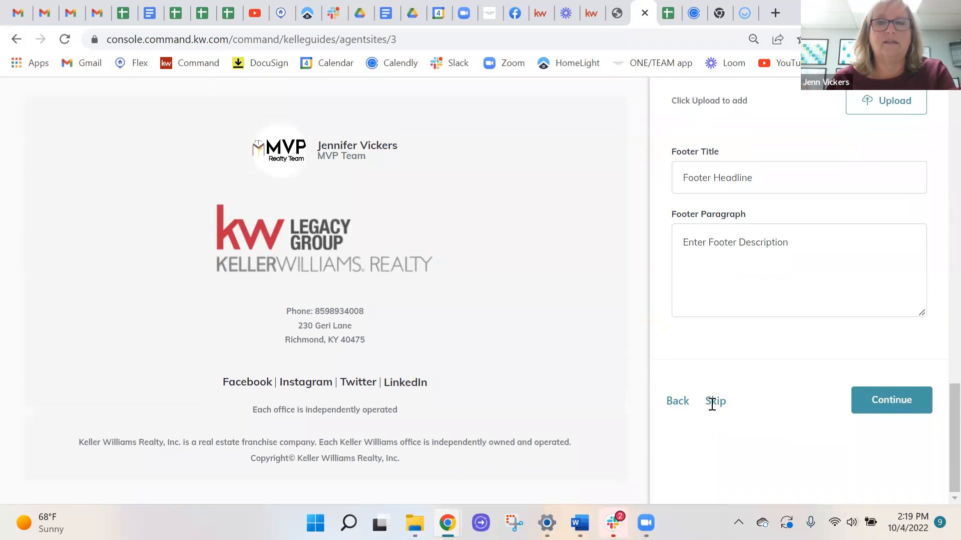
left_click(713, 402)
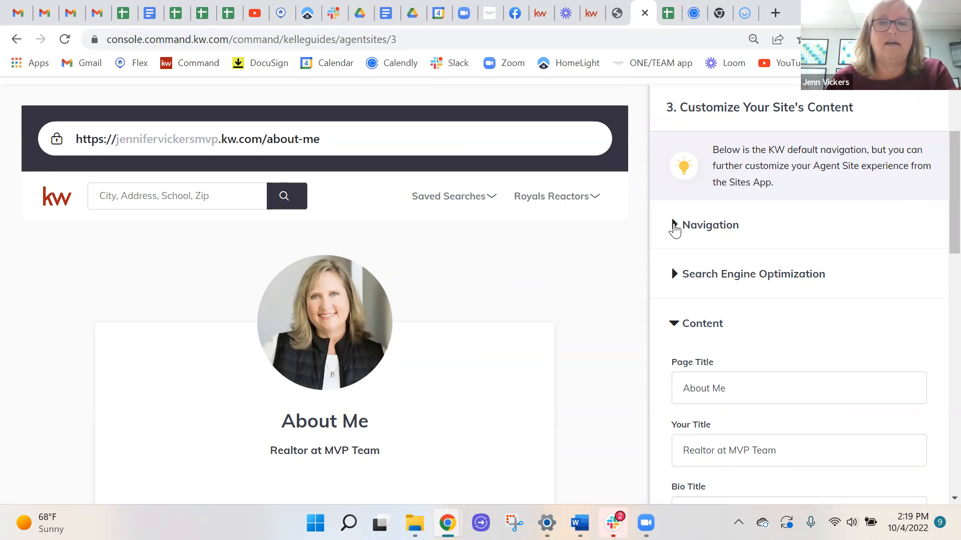
Review the About Me page's place in the navigation and its page title, URL slug and SEO Description.
left_click(674, 227)
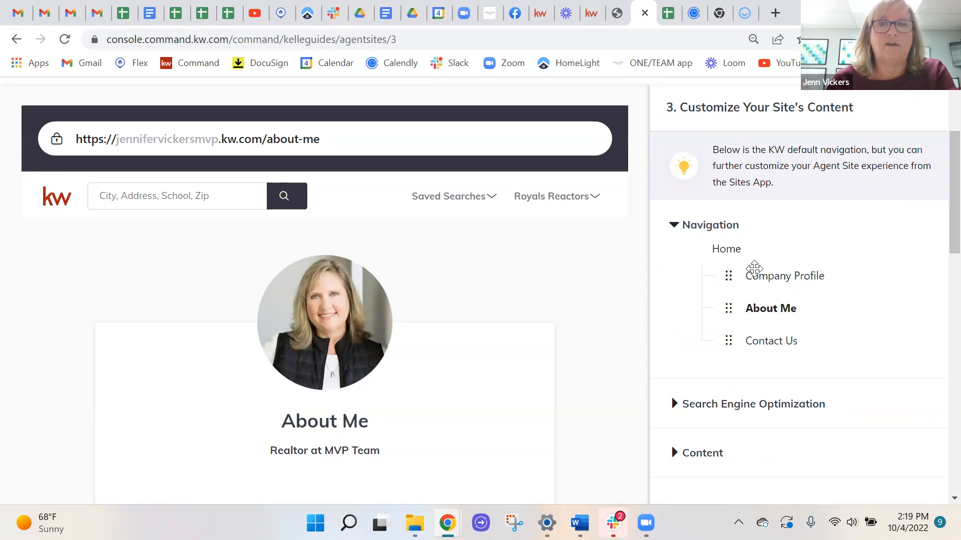
left_click(673, 226)
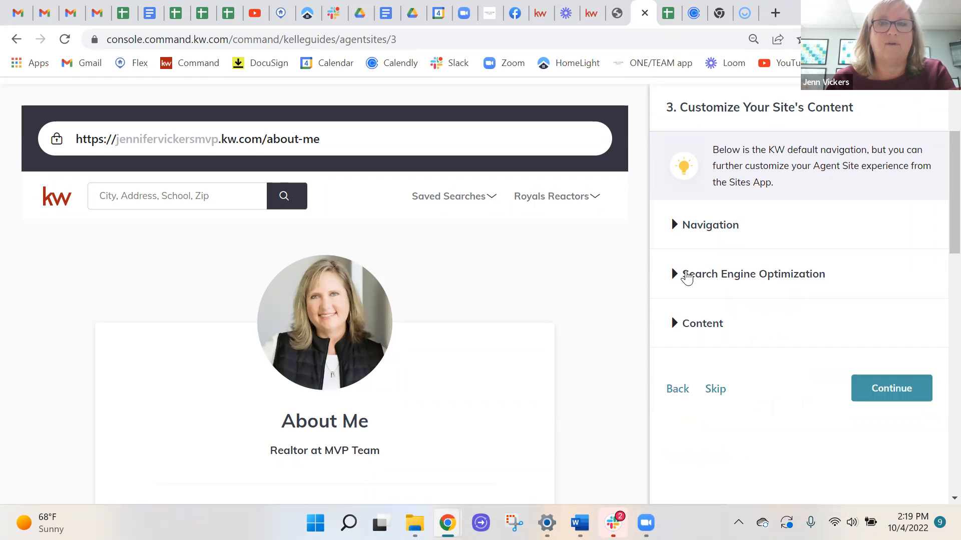
left_click(674, 276)
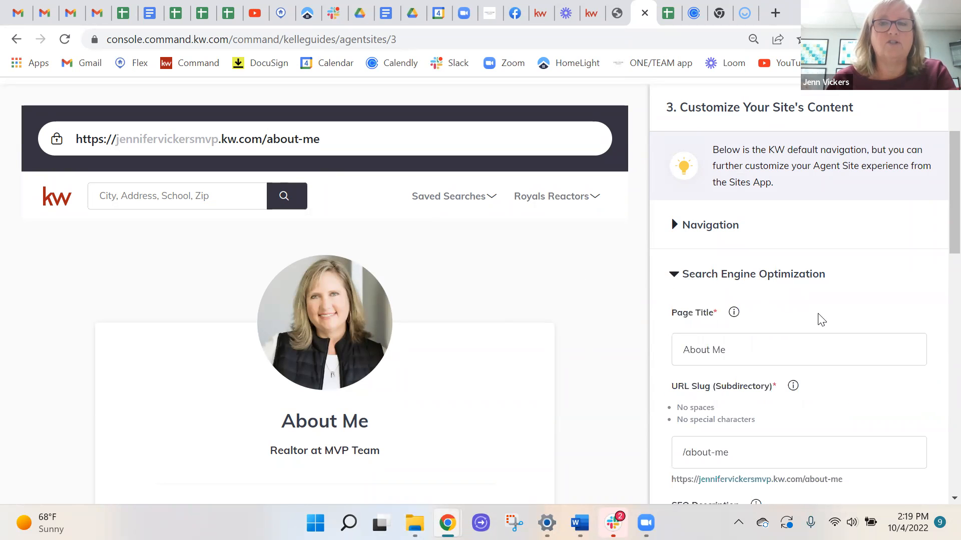
scroll(821, 311, "down", 3)
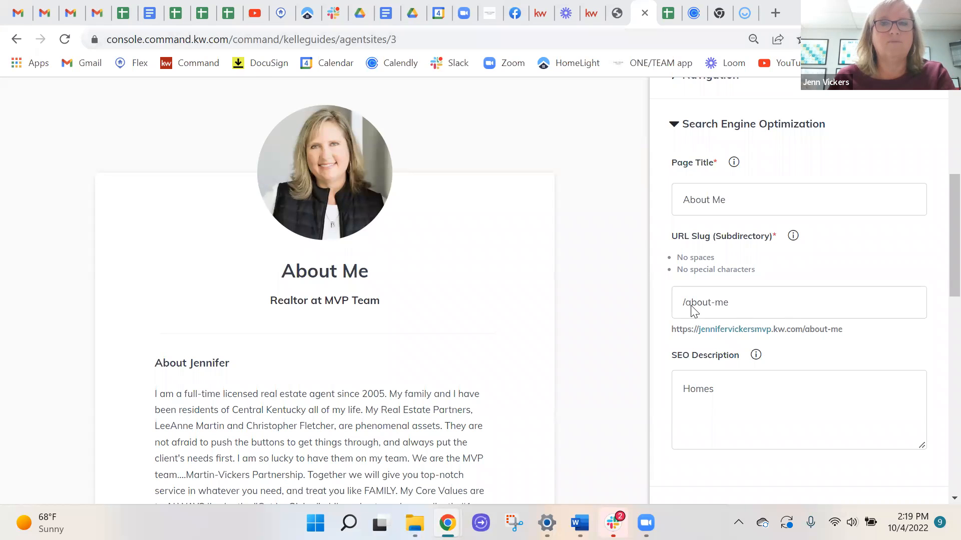
scroll(725, 328, "down", 1)
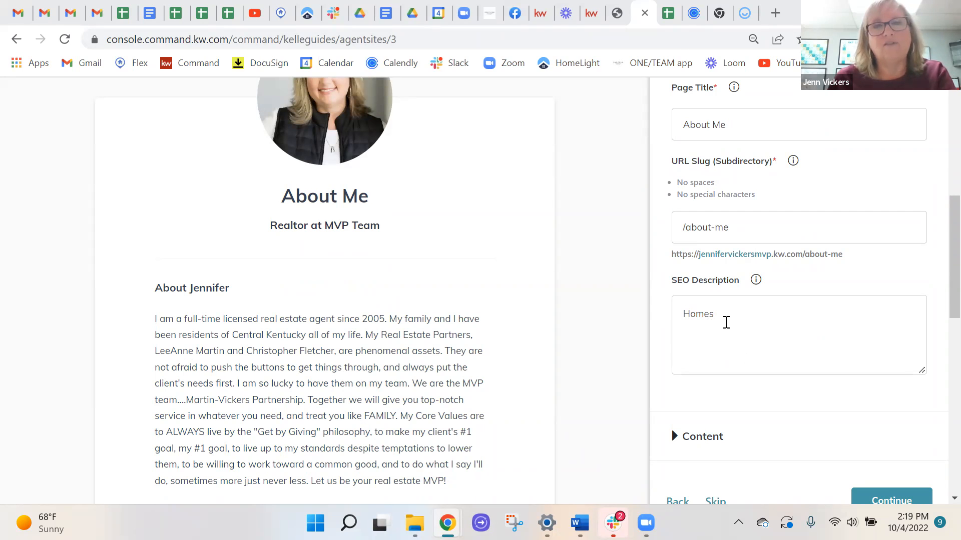
scroll(731, 313, "up", 1)
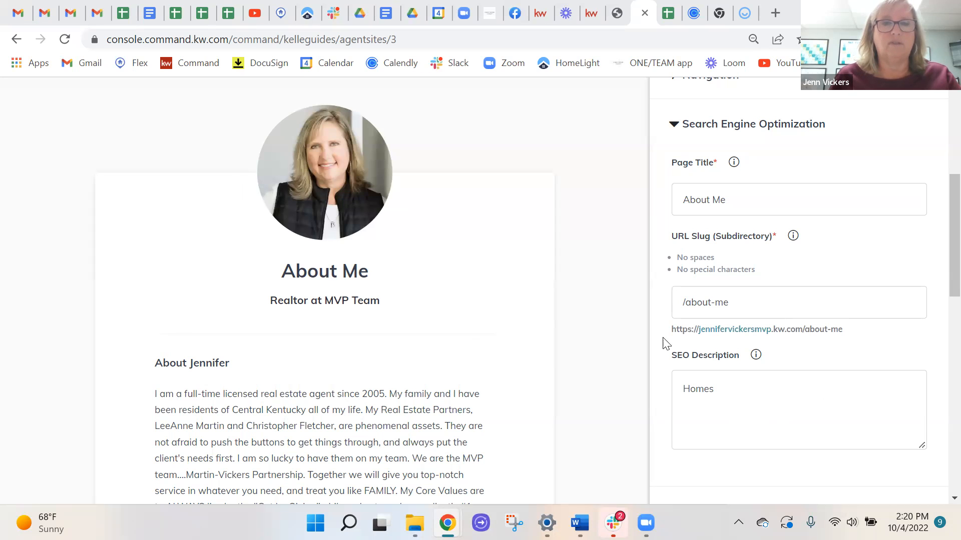
scroll(780, 342, "down", 1)
scroll(778, 341, "down", 4)
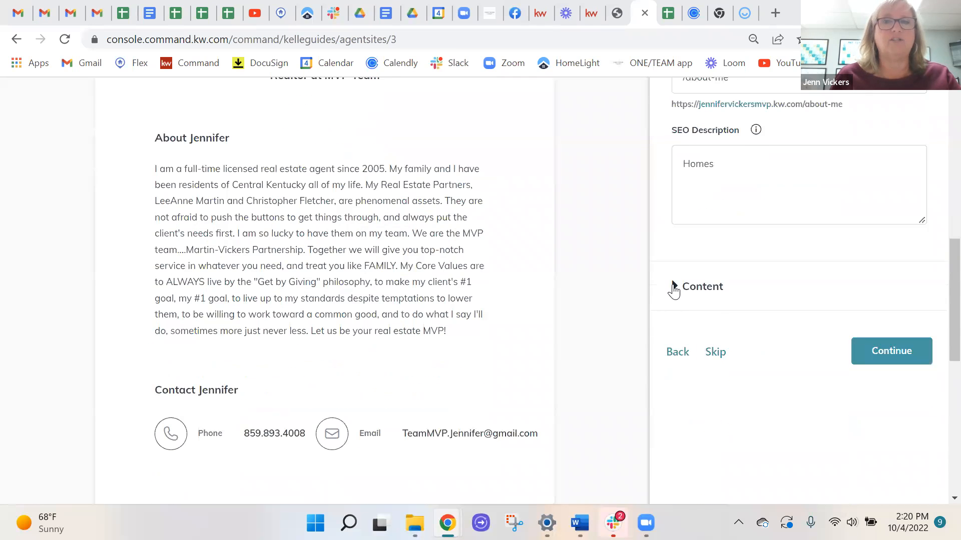
Compare the About Me content, from page title and bio to contact details, with the preview, and continue to the Contact Us page.
left_click(676, 288)
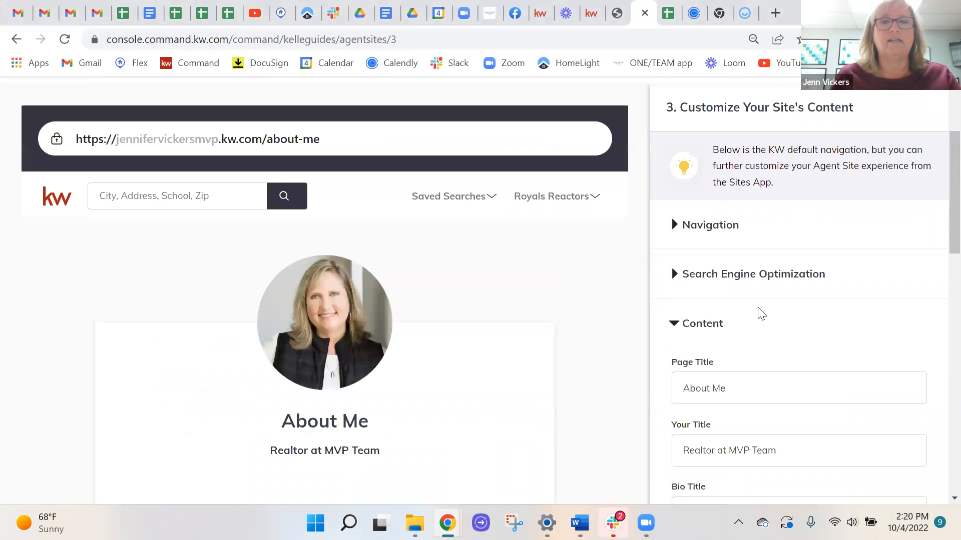
scroll(757, 305, "down", 5)
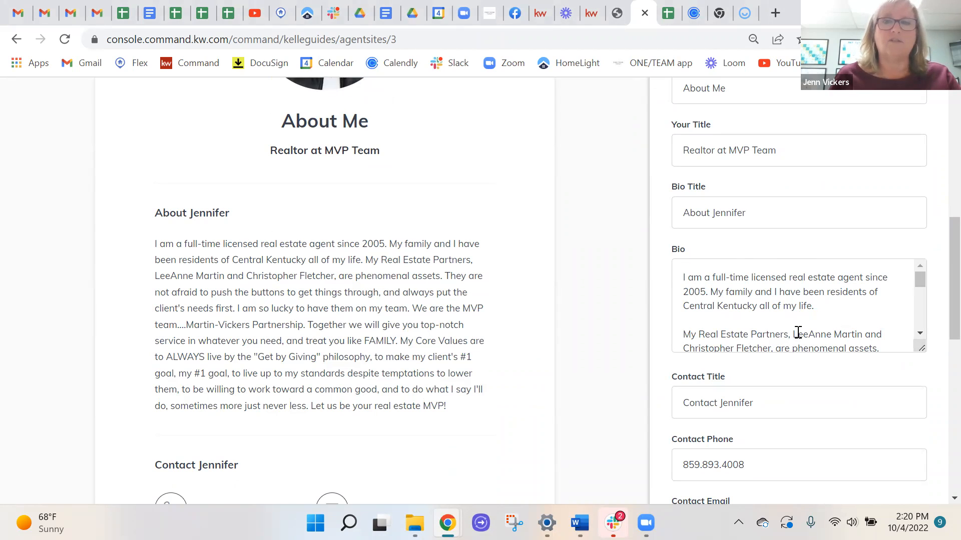
scroll(794, 315, "down", 3)
scroll(788, 306, "down", 2)
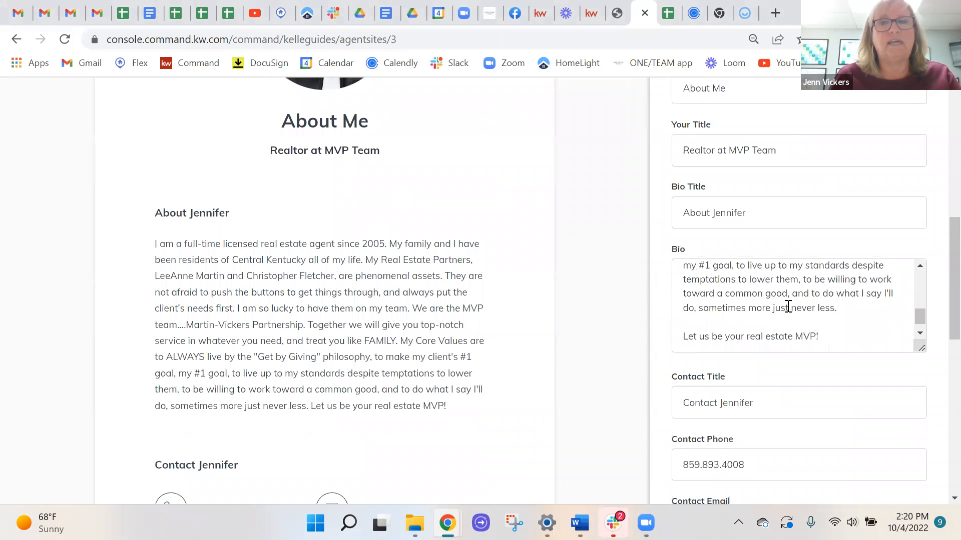
scroll(788, 306, "down", 1)
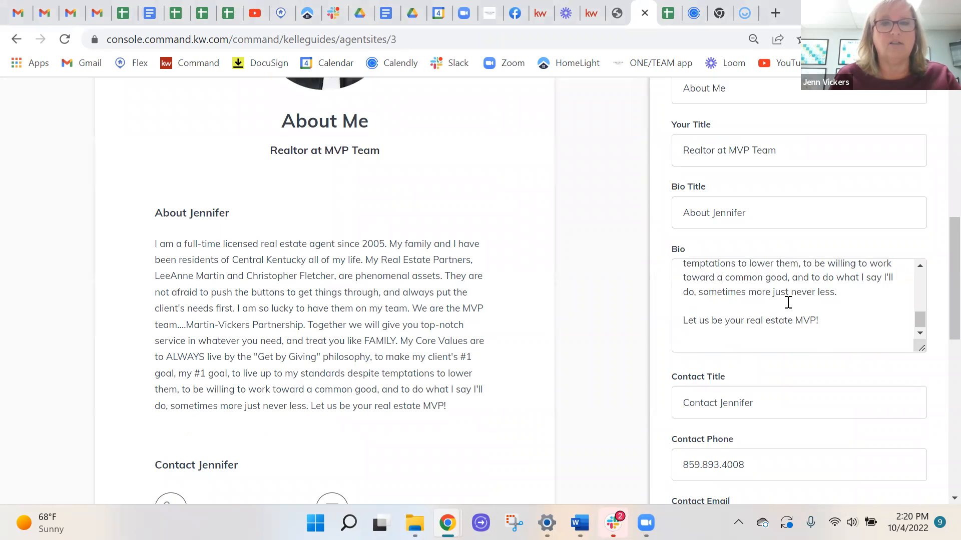
scroll(788, 302, "up", 6)
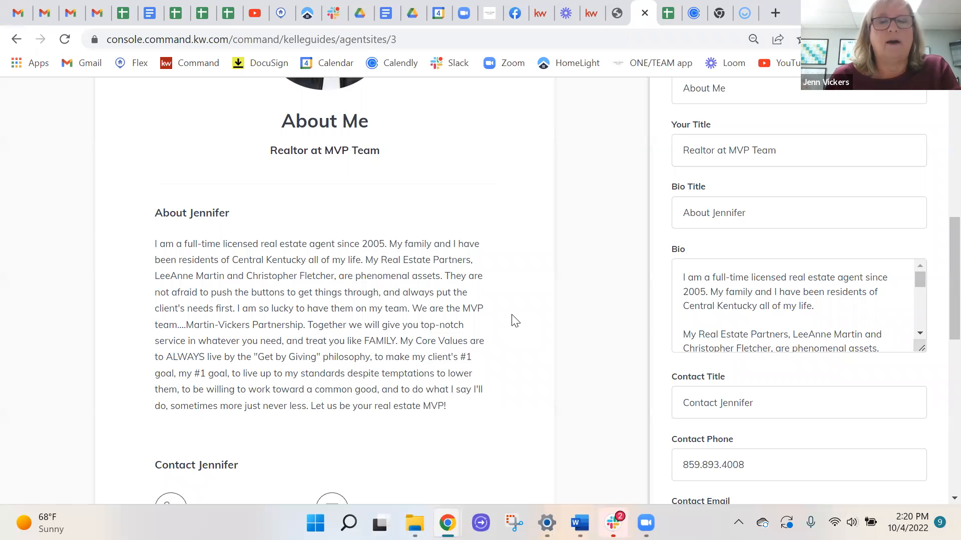
scroll(551, 322, "down", 5)
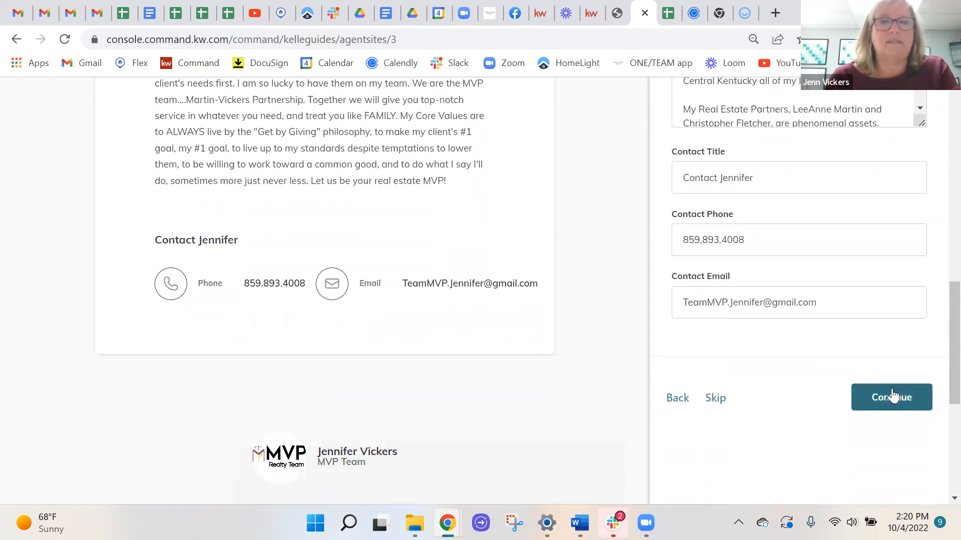
left_click(908, 399)
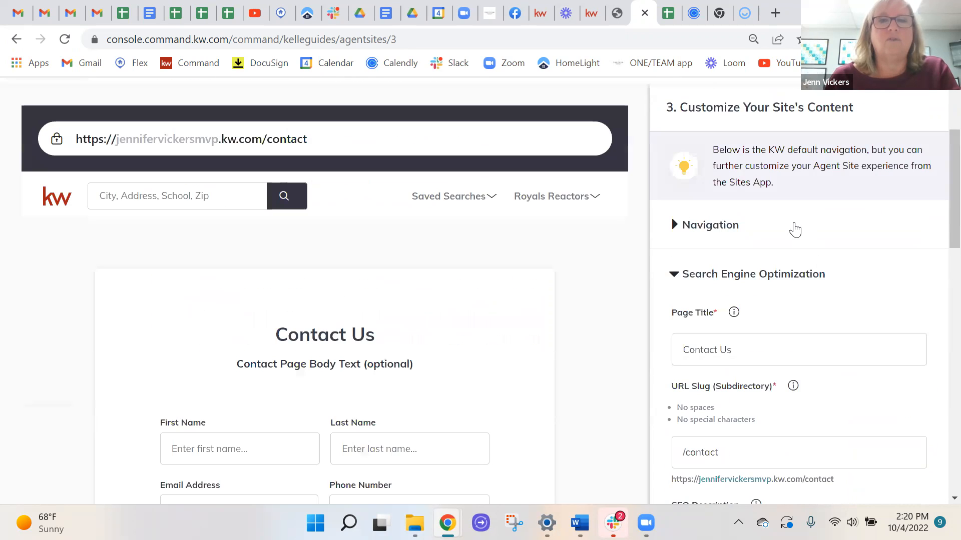
Review the Contact Us page's search engine and content fields, and save the site configuration.
scroll(781, 250, "down", 5)
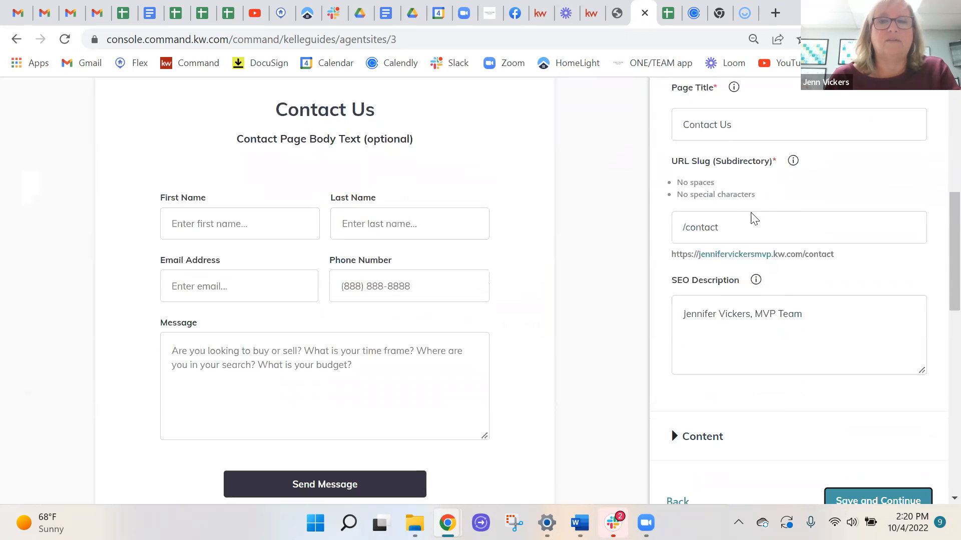
scroll(895, 438, "down", 3)
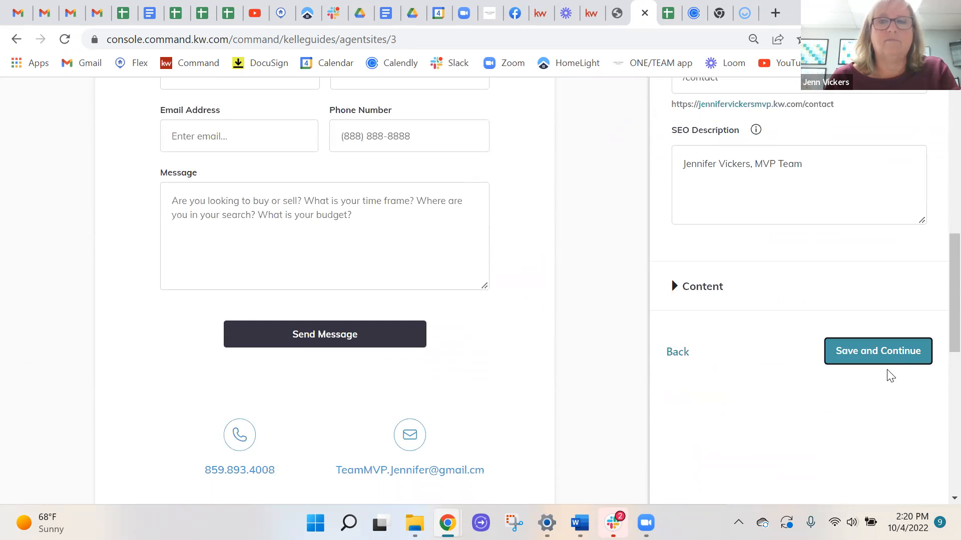
left_click(688, 278)
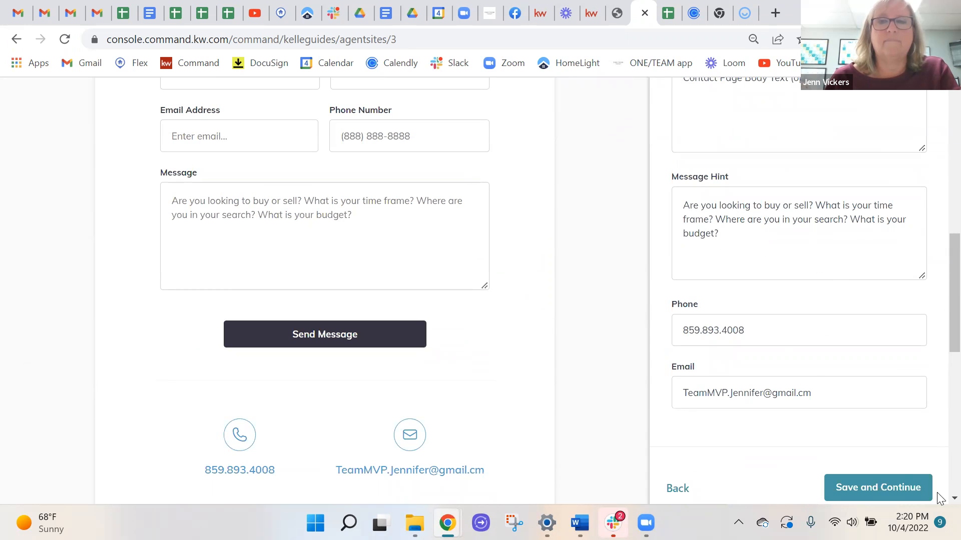
left_click(908, 487)
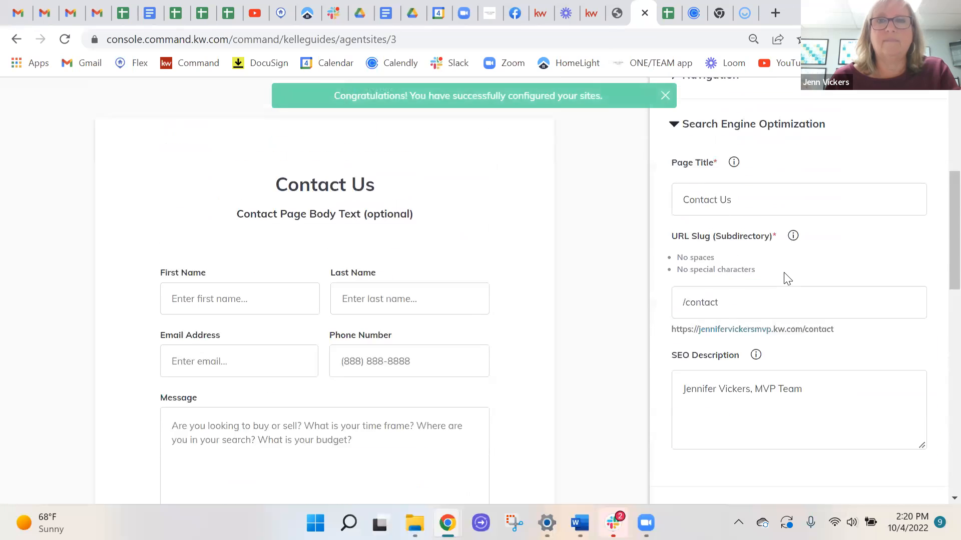
Review the What's Next options for the configured site and close the Agent Sites Kelle Guide.
scroll(795, 289, "down", 4)
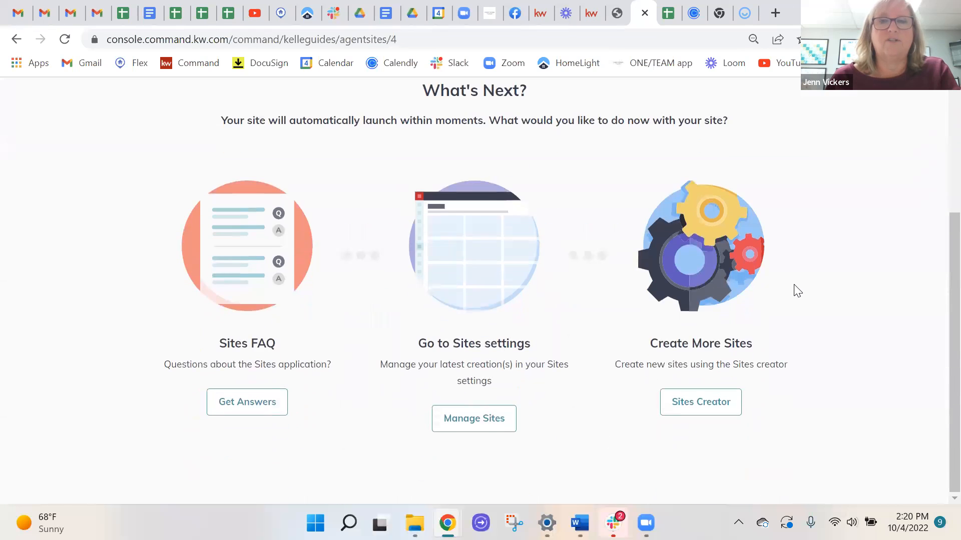
scroll(798, 290, "up", 4)
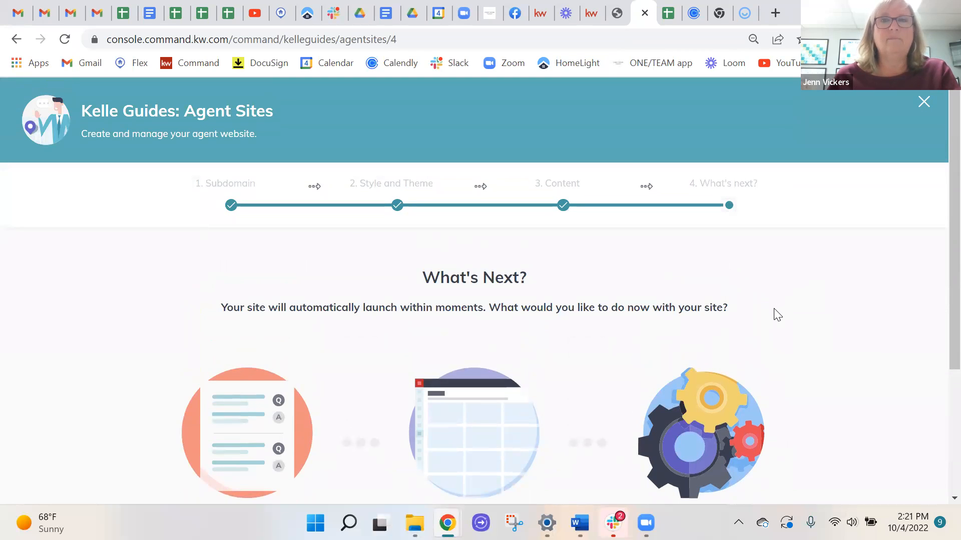
left_click(922, 105)
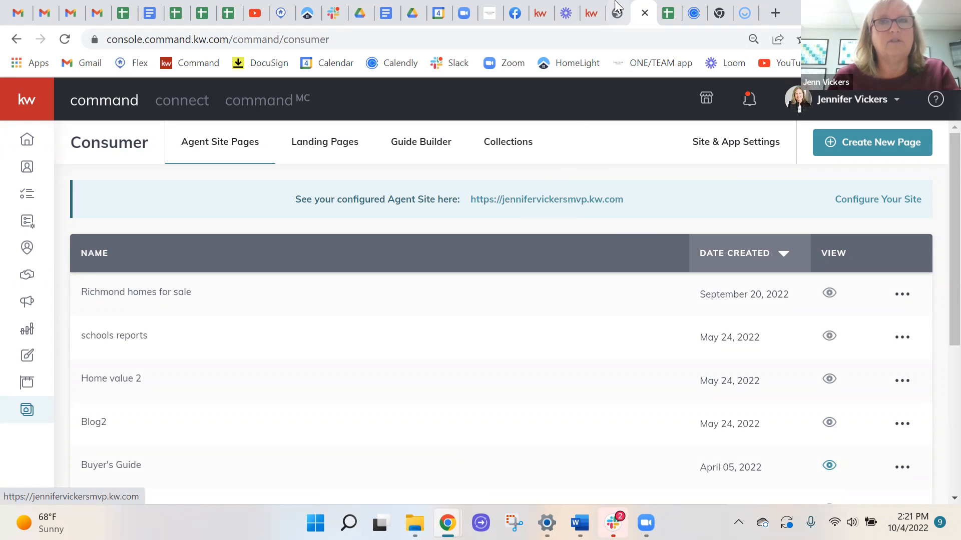
Switch to the live agent website and look over its home page banner and Feature Listing section.
left_click(592, 14)
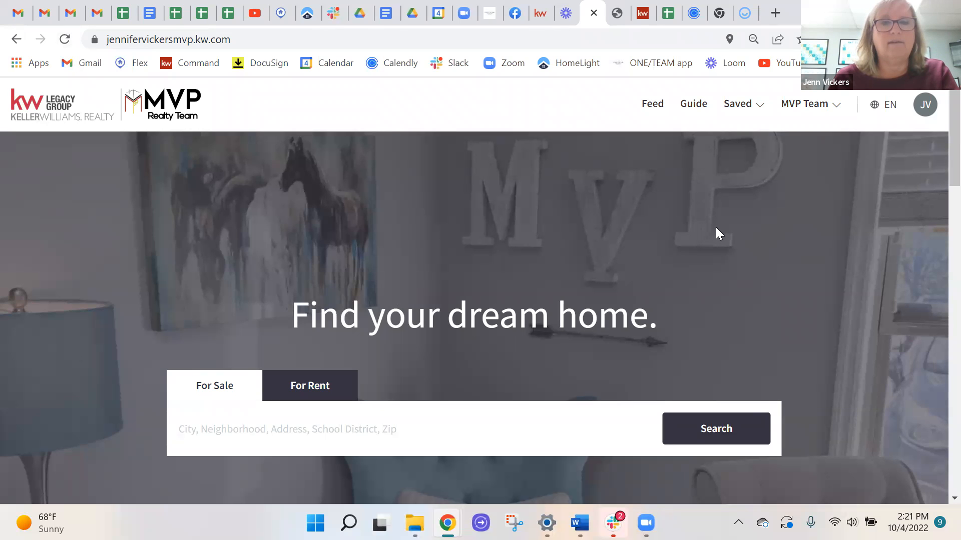
scroll(721, 231, "down", 3)
scroll(804, 245, "down", 3)
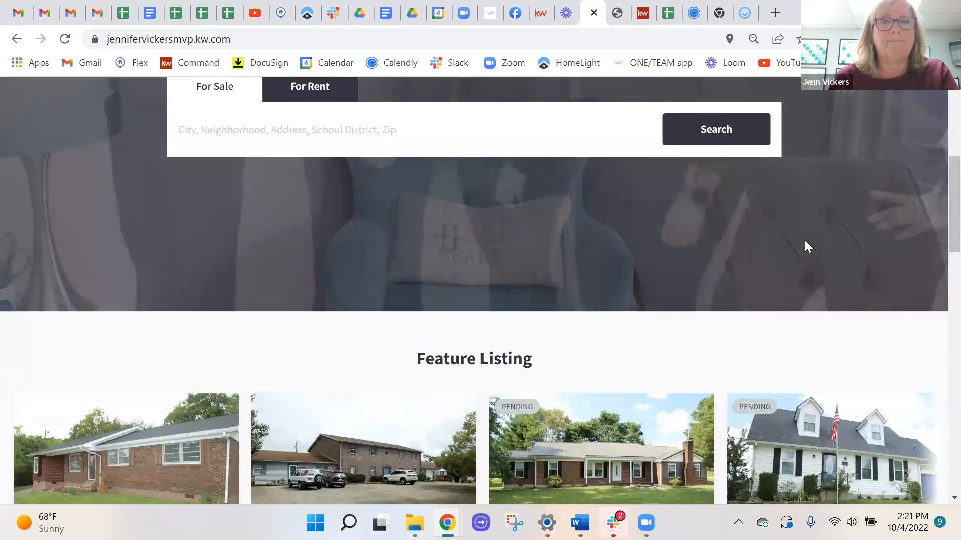
scroll(804, 241, "up", 6)
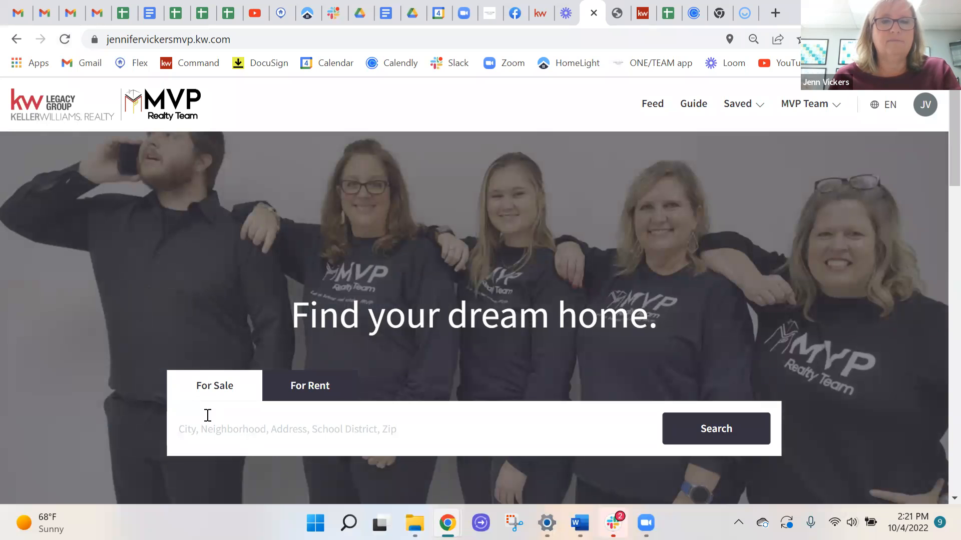
Search the website for homes for sale using Current Location.
left_click(188, 433)
scroll(493, 279, "down", 1)
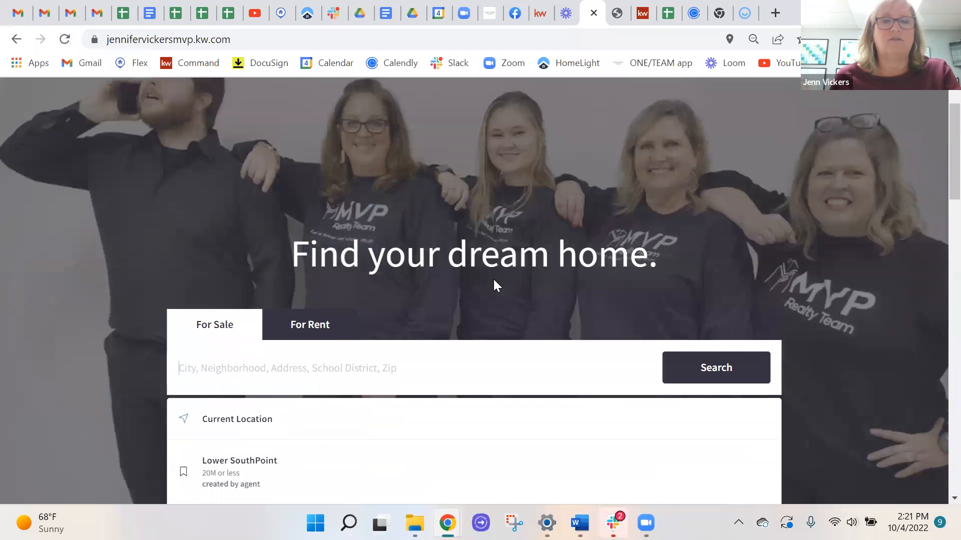
left_click(217, 413)
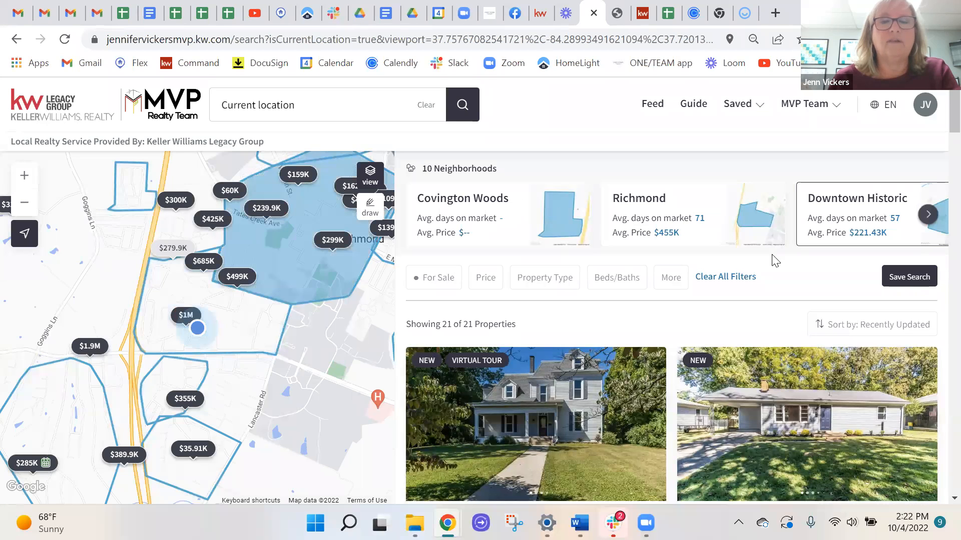
Look through the property listings found around the current location.
scroll(613, 384, "down", 3)
scroll(625, 383, "down", 3)
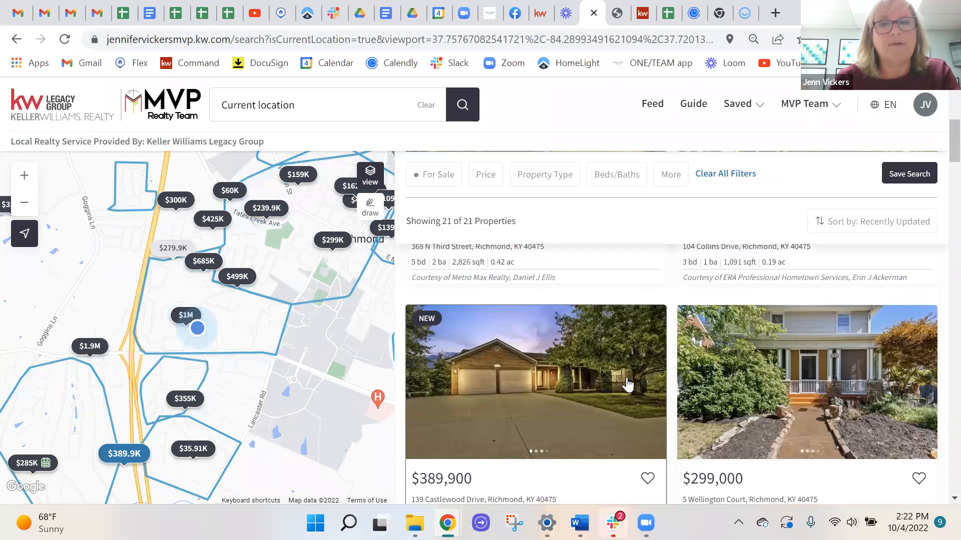
scroll(638, 386, "down", 3)
scroll(643, 383, "down", 3)
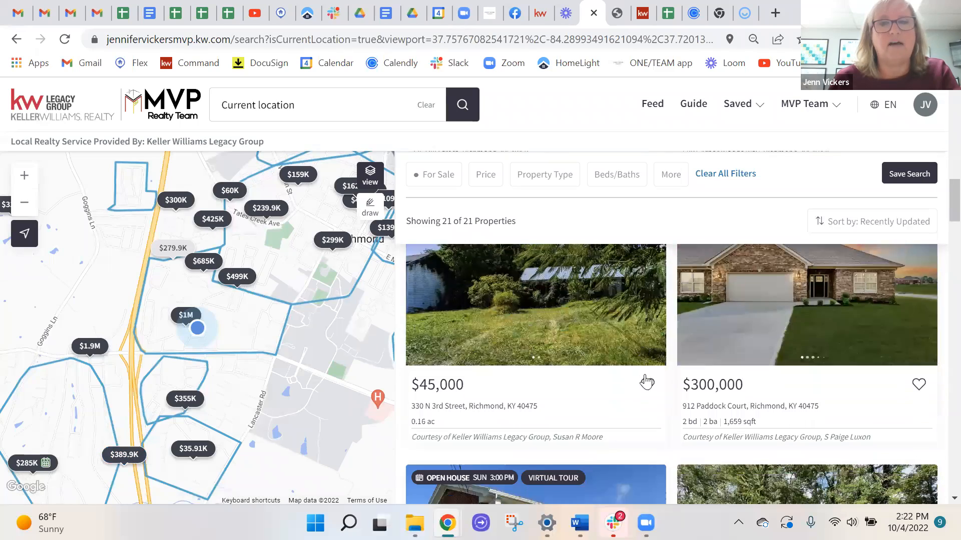
scroll(642, 380, "down", 3)
scroll(642, 381, "up", 2)
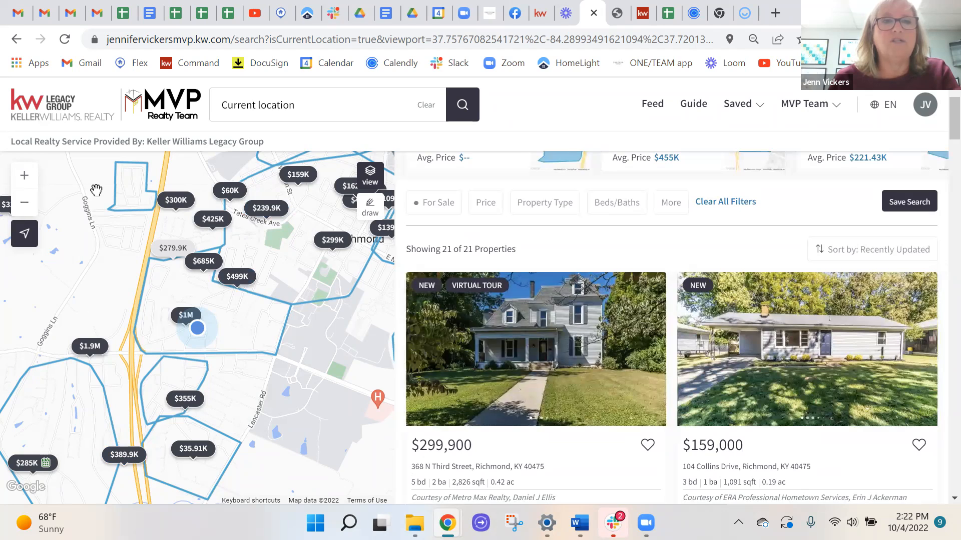
Explore the surrounding map area and open the full neighborhood page for North Keenland.
left_click_drag(79, 215, 373, 301)
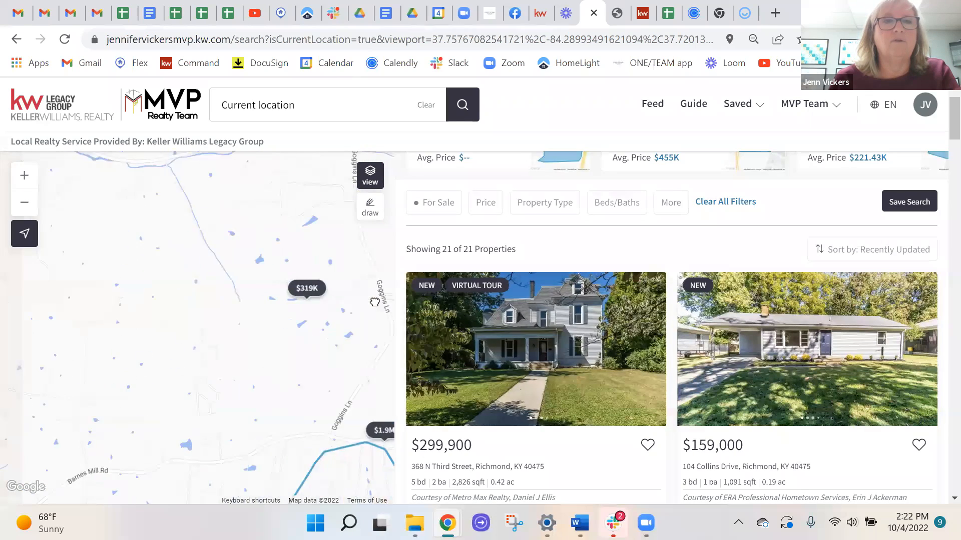
left_click_drag(302, 345, 221, 463)
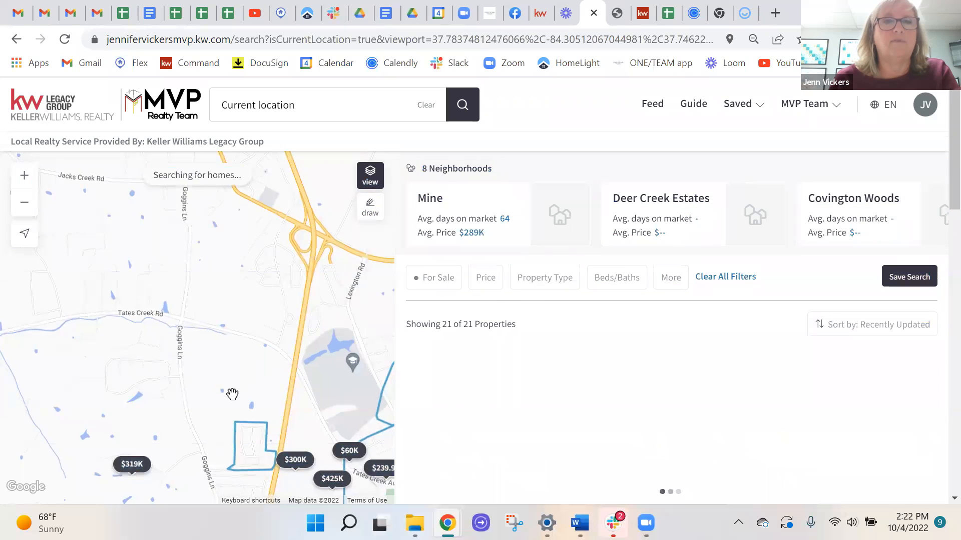
left_click_drag(282, 218, 244, 329)
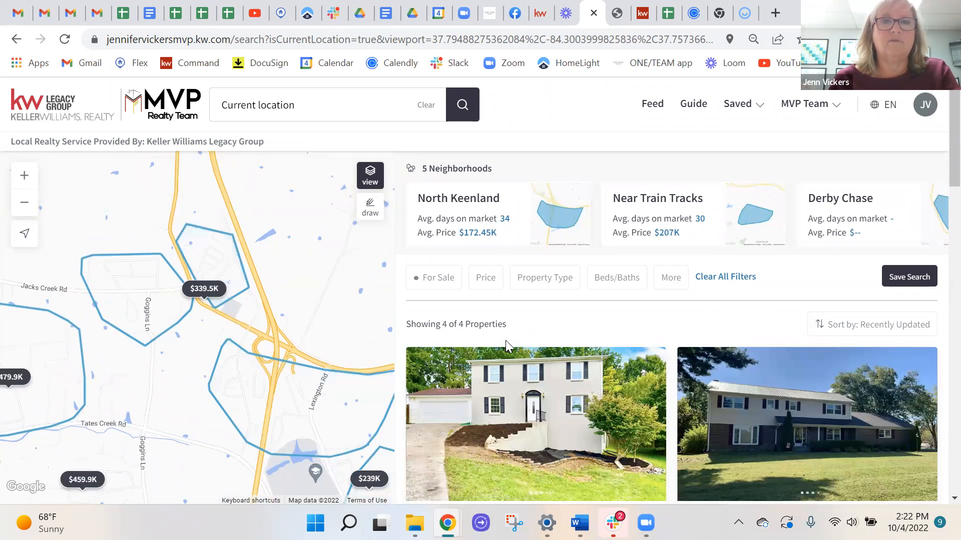
left_click(464, 207)
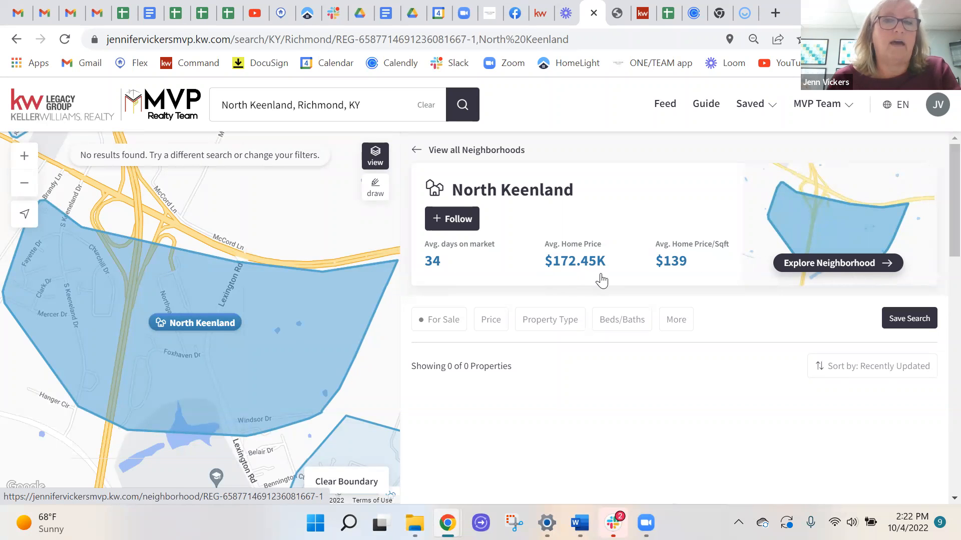
left_click(862, 269)
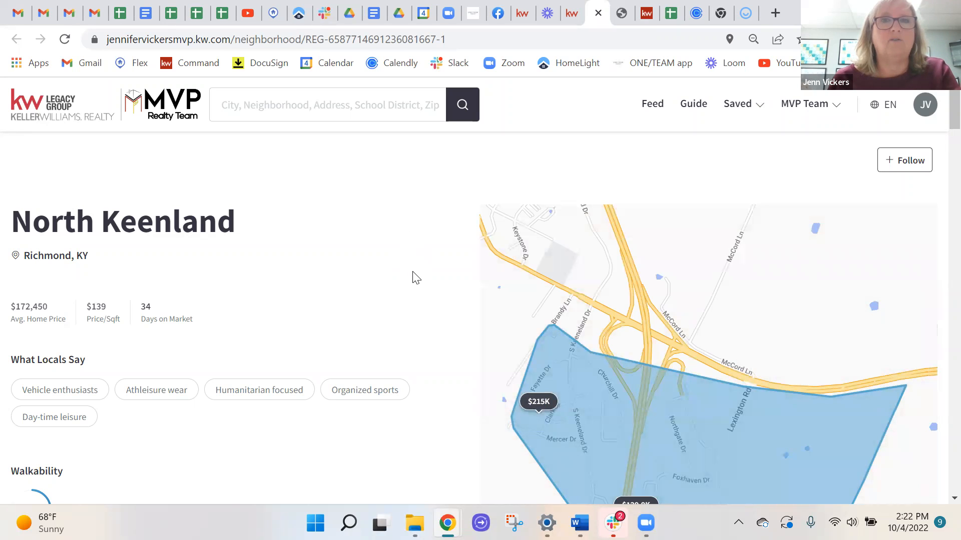
Examine North Keenland's overview, Market Snapshot and Properties for Sale.
scroll(414, 278, "down", 3)
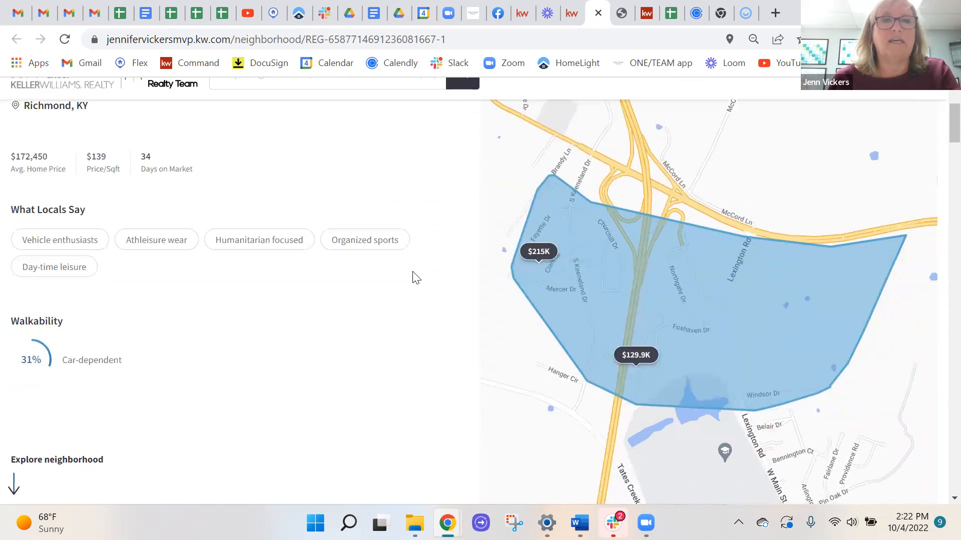
scroll(414, 278, "down", 9)
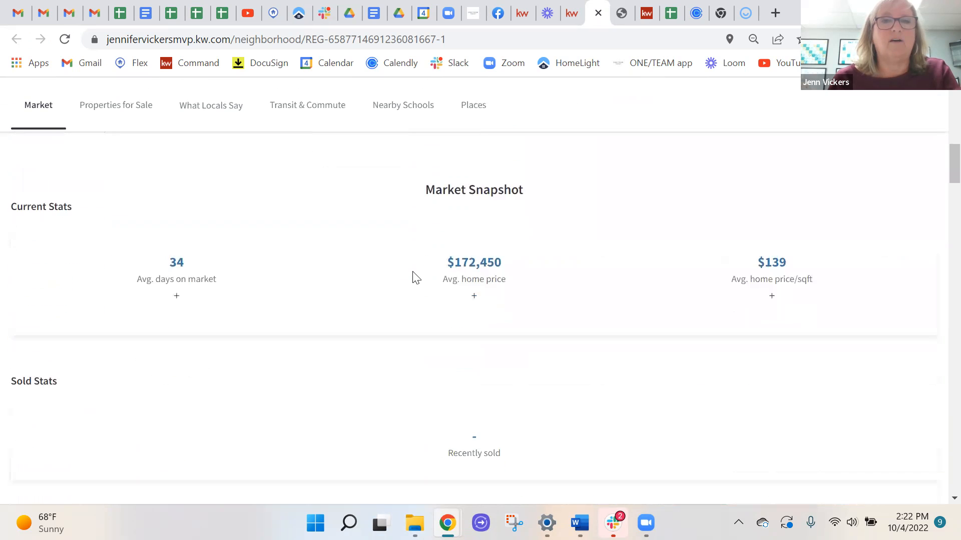
scroll(665, 320, "down", 6)
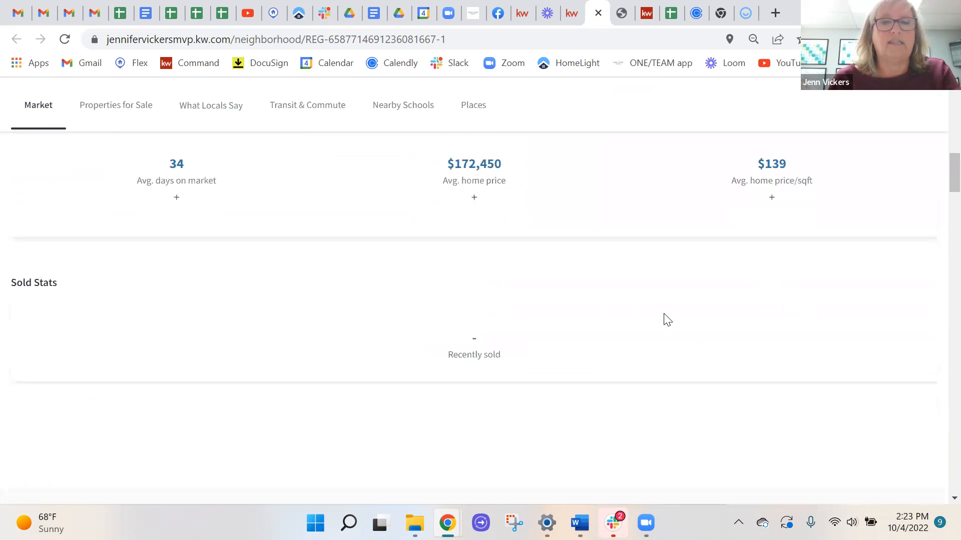
scroll(660, 316, "down", 3)
scroll(663, 317, "down", 3)
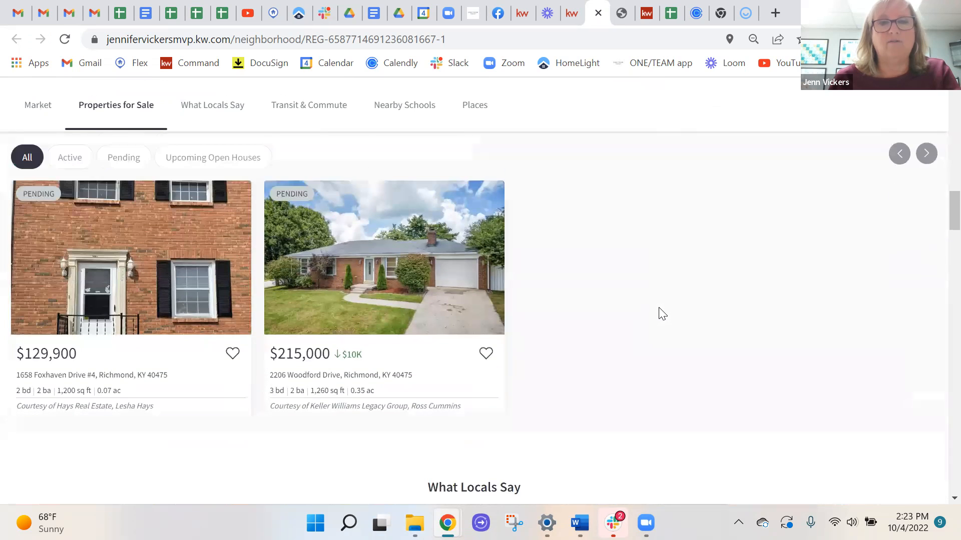
Examine North Keenland's What Locals Say, Transit & Commute and Places sections, including the Lead and Co entry.
scroll(660, 310, "down", 12)
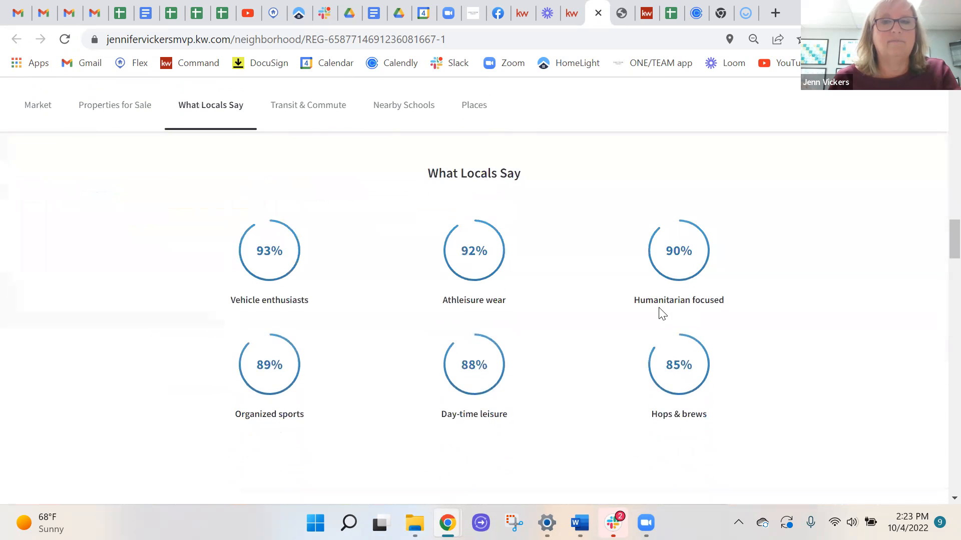
scroll(373, 382, "down", 8)
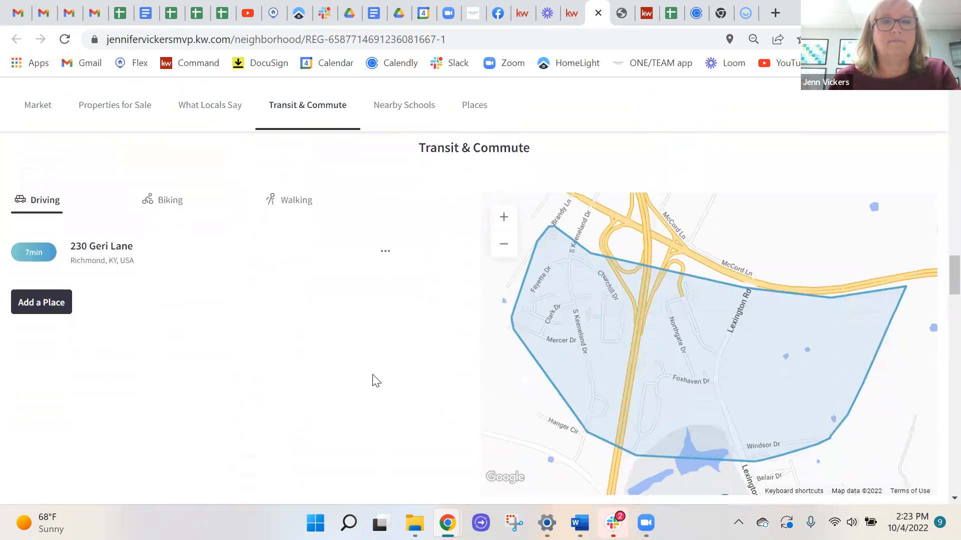
scroll(373, 369, "down", 6)
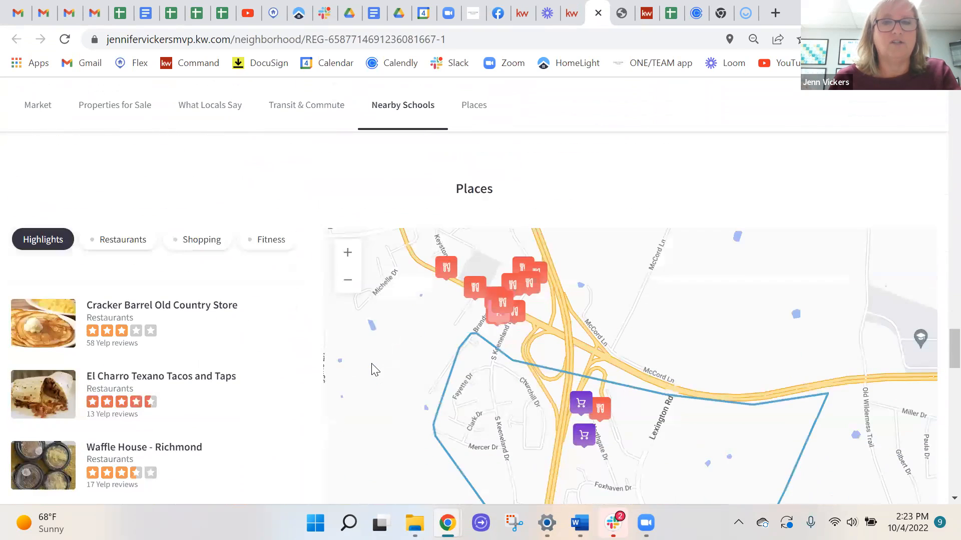
scroll(317, 356, "down", 2)
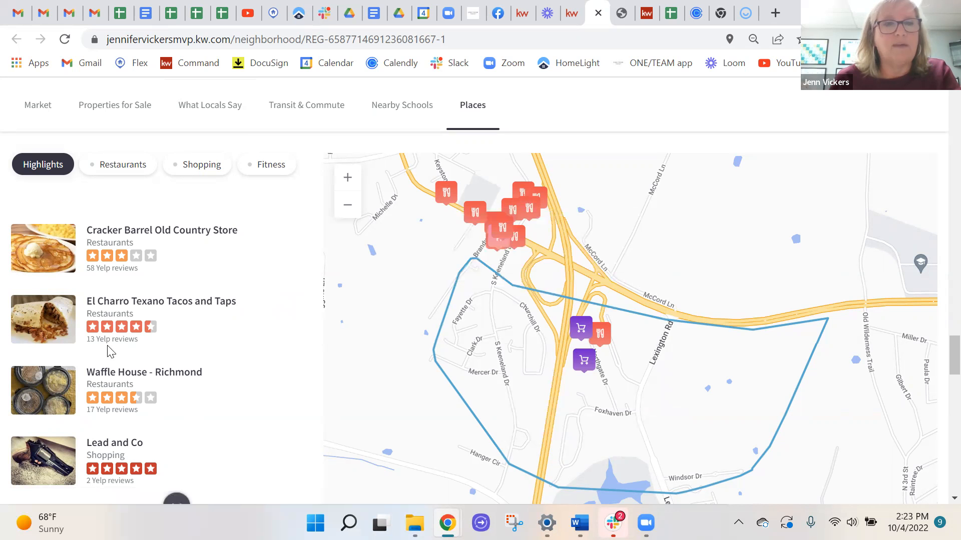
mouse_move(114, 482)
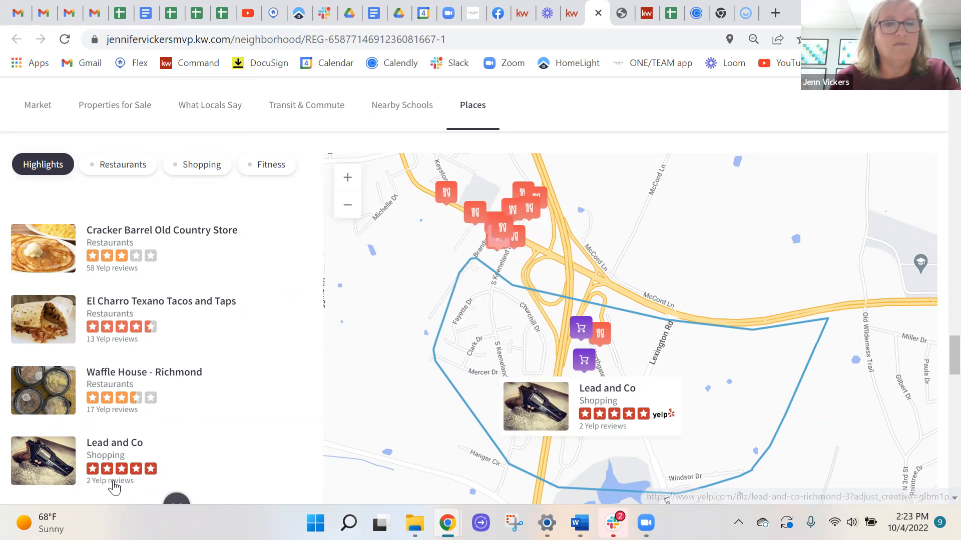
Look at the Nearby Neighborhoods cards and the "Interested? Let's Talk!" contact form on the North Keenland page.
scroll(210, 346, "down", 6)
scroll(237, 360, "down", 5)
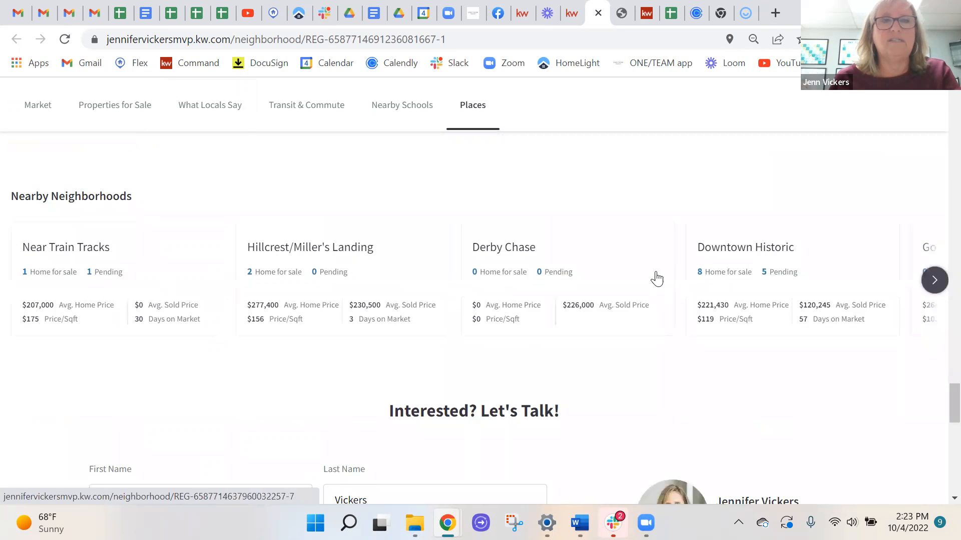
scroll(203, 369, "down", 3)
scroll(200, 362, "up", 1)
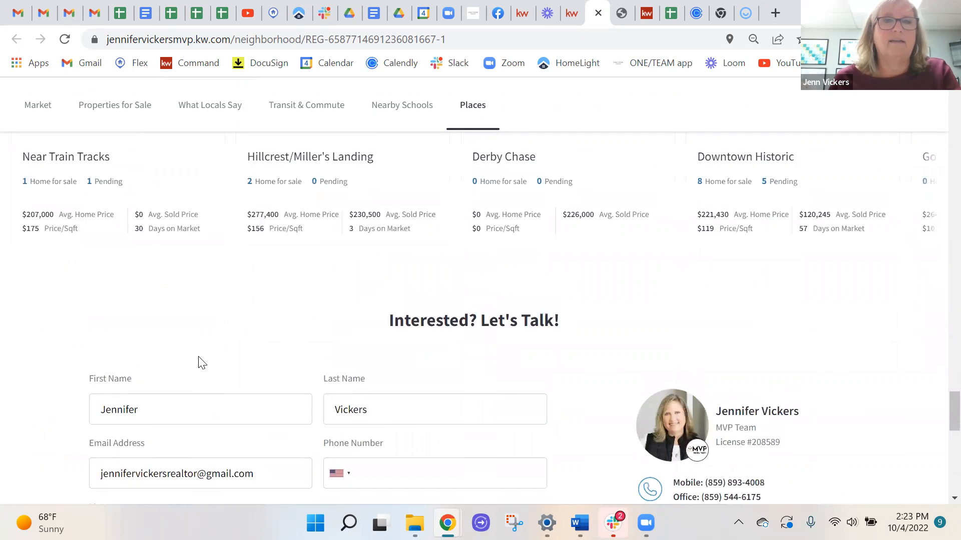
scroll(198, 361, "up", 3)
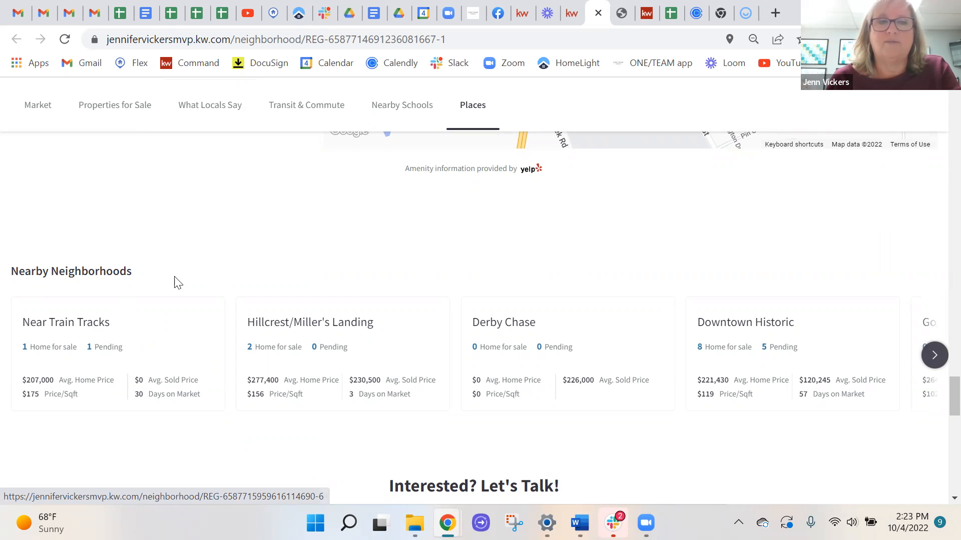
Return from the neighborhood page to the website's home page, and switch back to the Agent Site Pages list in KW Command.
scroll(292, 283, "up", 12)
scroll(292, 283, "up", 15)
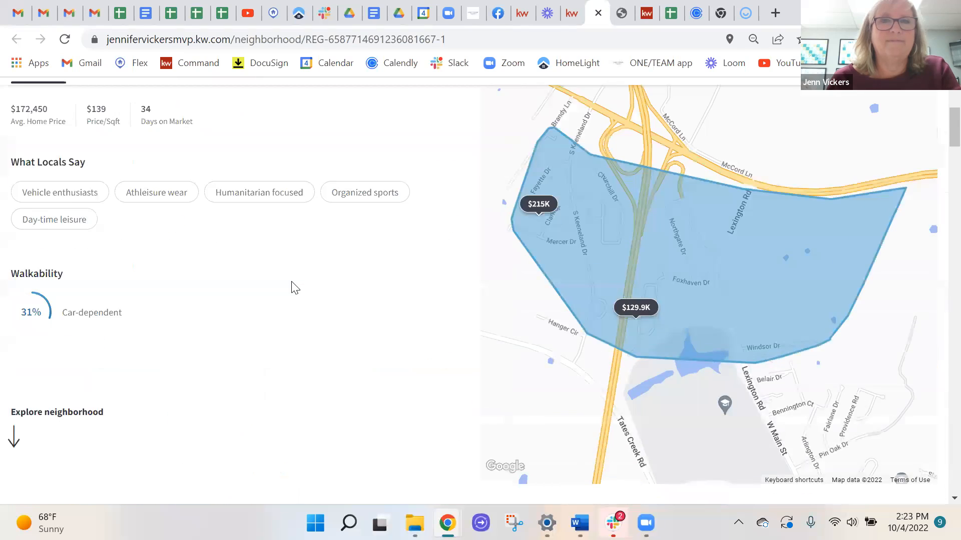
scroll(295, 288, "up", 4)
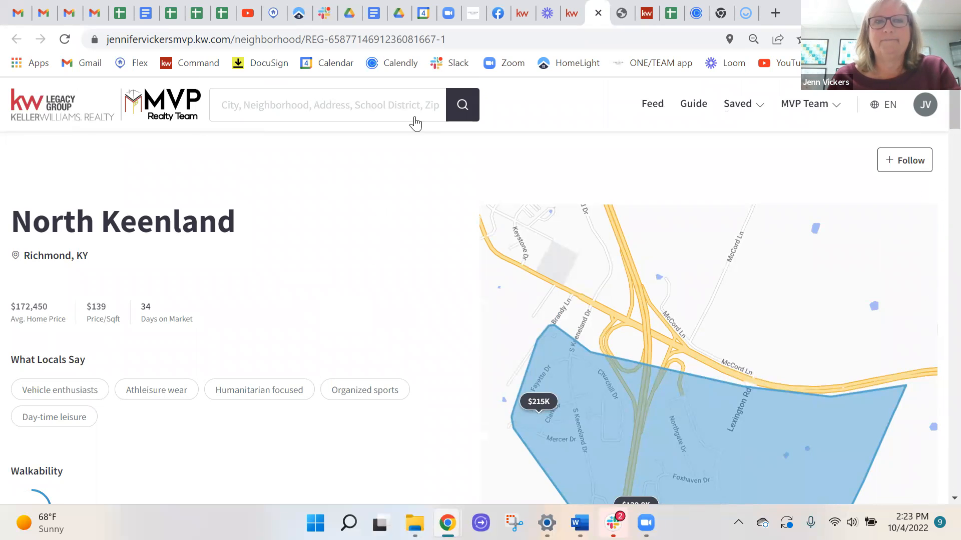
left_click(17, 102)
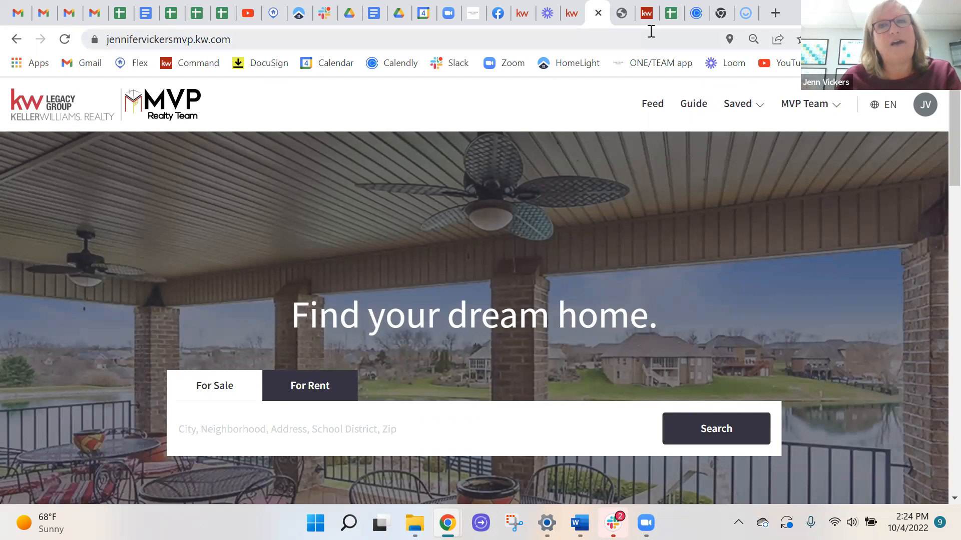
left_click(647, 14)
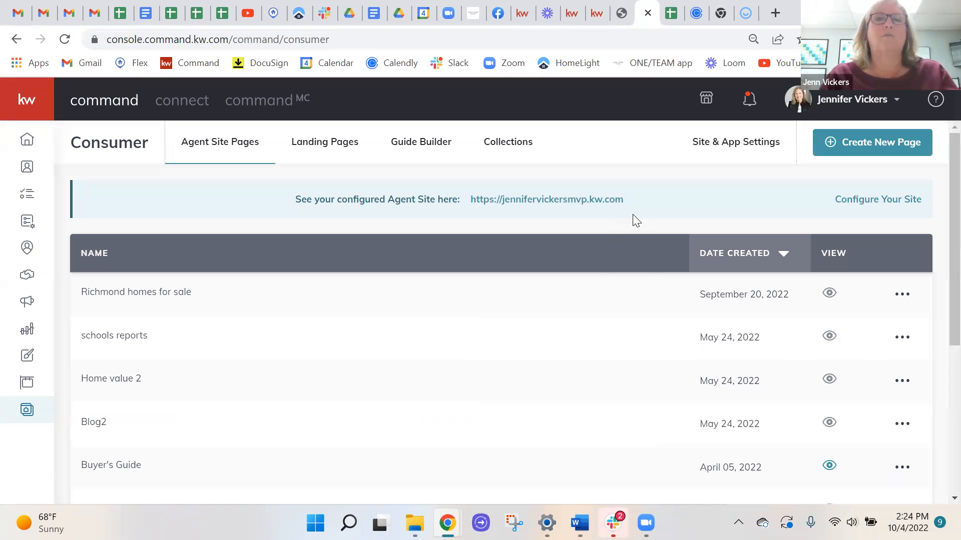